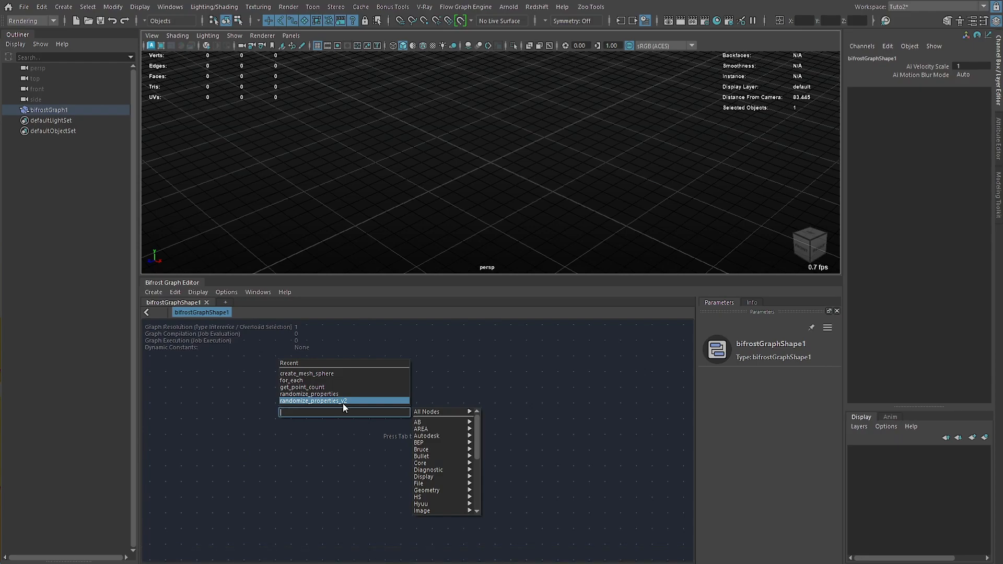
Add a create_mesh_plane node to the empty Bifrost graph.
{"action": "type", "text": "cmp"}
{"action": "key", "text": "Down"}
{"action": "key", "text": "Down"}
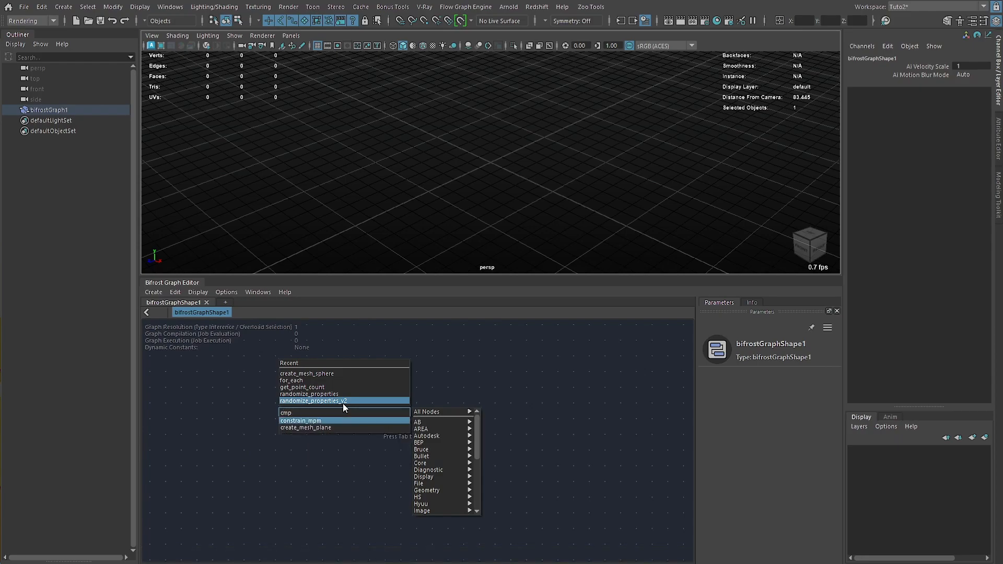
{"action": "key", "text": "Return"}
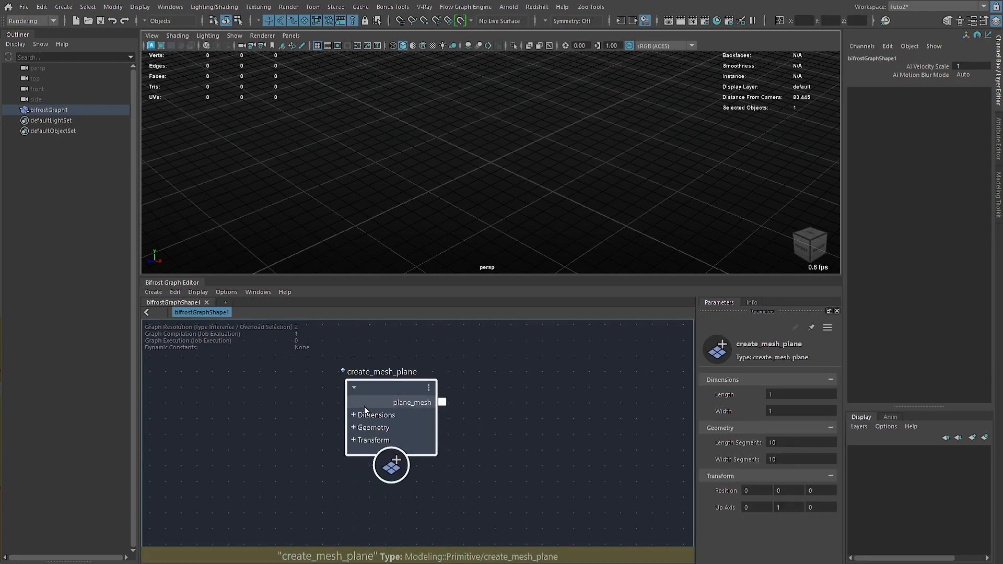
Expose the plane node's dimensions and drive length and width from one float value node set to 25.
{"action": "left_click", "coordinate": [361, 415]}
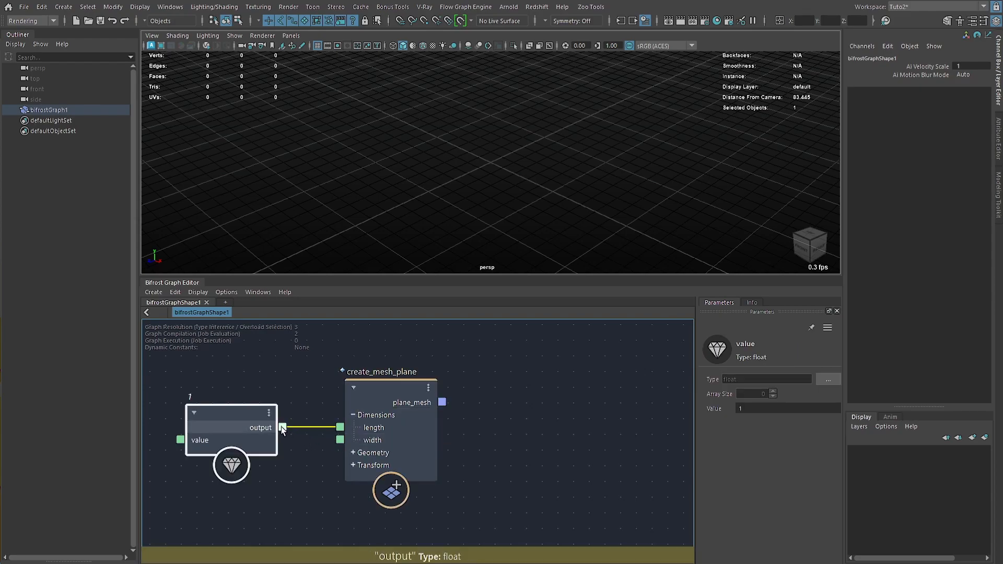
{"action": "left_click", "coordinate": [799, 409]}
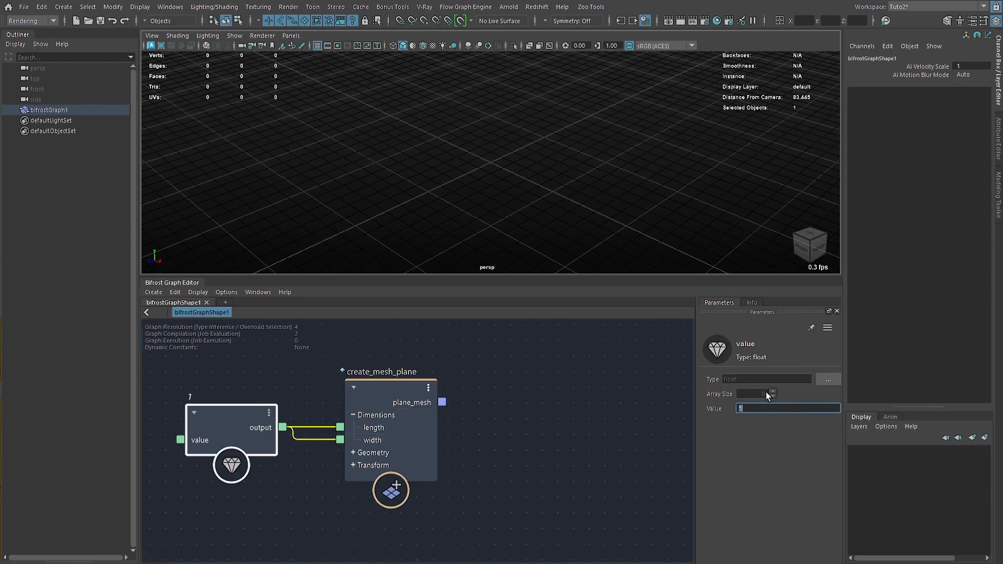
{"action": "type", "text": "25"}
{"action": "key", "text": "Return"}
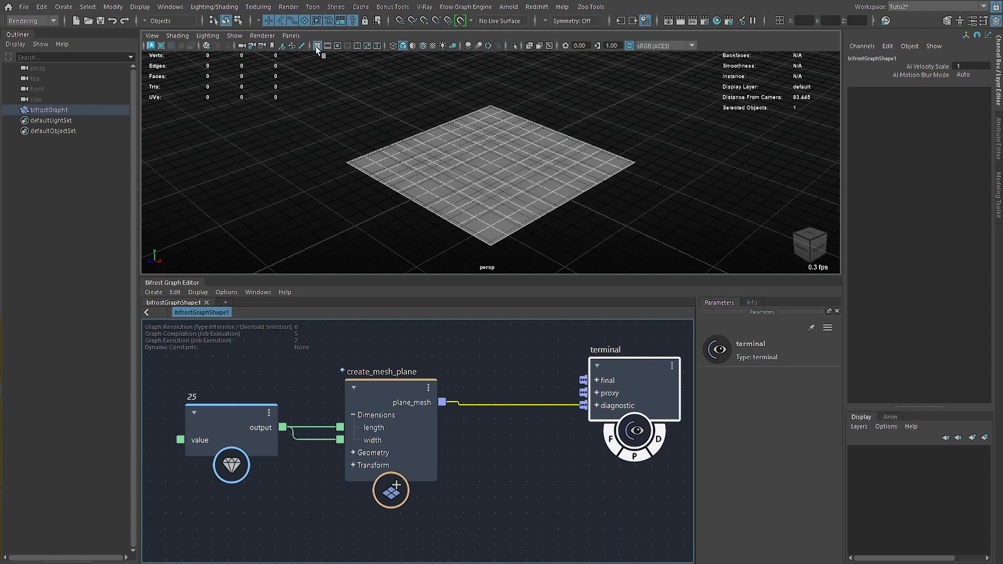
Hide the viewport grid and deselect the Bifrost graph object.
{"action": "left_click", "coordinate": [317, 46]}
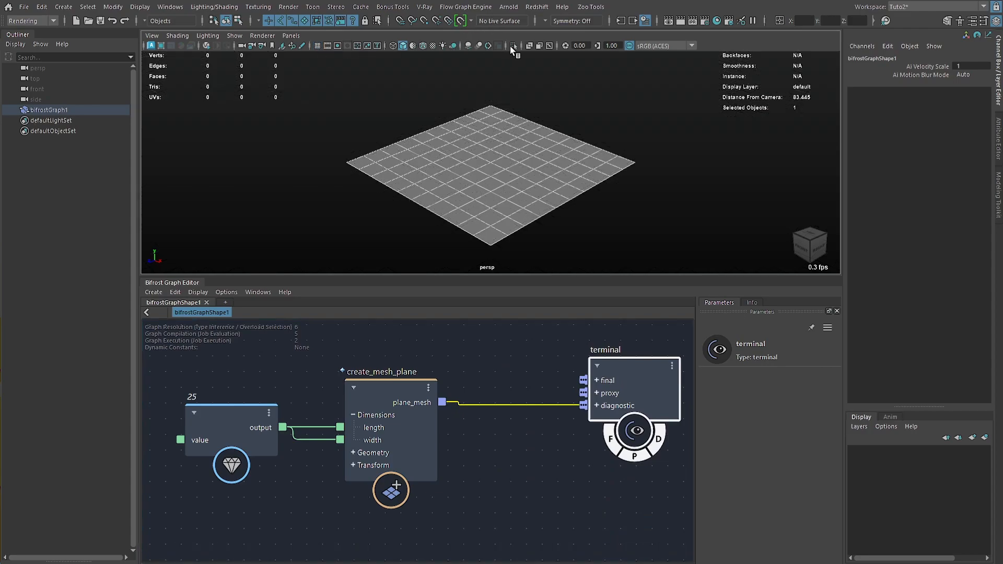
{"action": "left_click", "coordinate": [567, 85]}
{"action": "mouse_move", "coordinate": [497, 202]}
{"action": "left_mouse_down", "text": "alt"}
{"action": "mouse_move", "coordinate": [481, 209]}
{"action": "mouse_move", "coordinate": [505, 223]}
{"action": "mouse_move", "coordinate": [501, 203]}
{"action": "left_mouse_up", "text": "alt"}
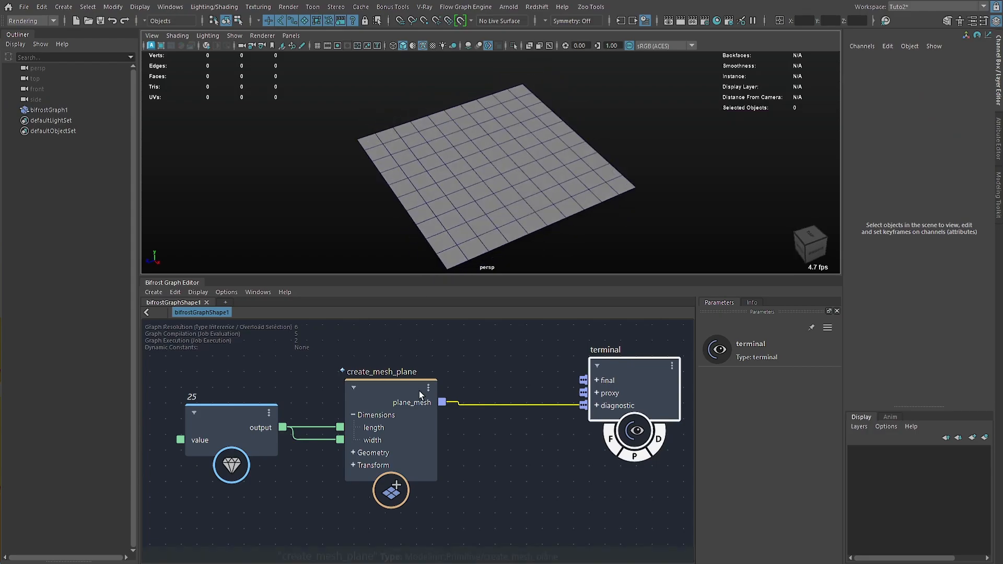
Insert a scatter_points node between create_mesh_plane and the terminal, and set its amount to 15.
{"action": "middle_click_drag", "start_coordinate": [508, 439], "coordinate": [412, 407]}
{"action": "left_click", "coordinate": [442, 402]}
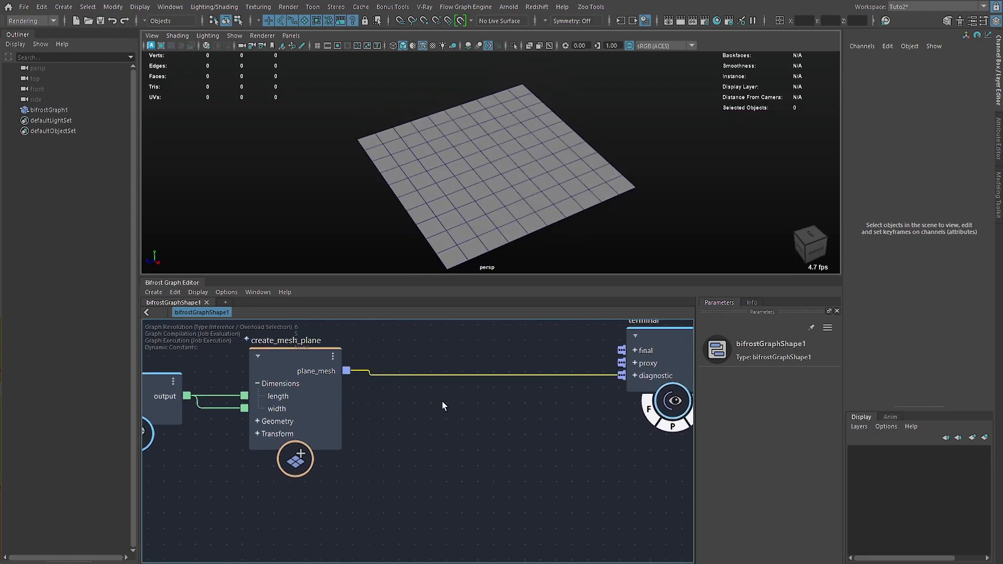
{"action": "key", "text": "Tab"}
{"action": "type", "text": "sca"}
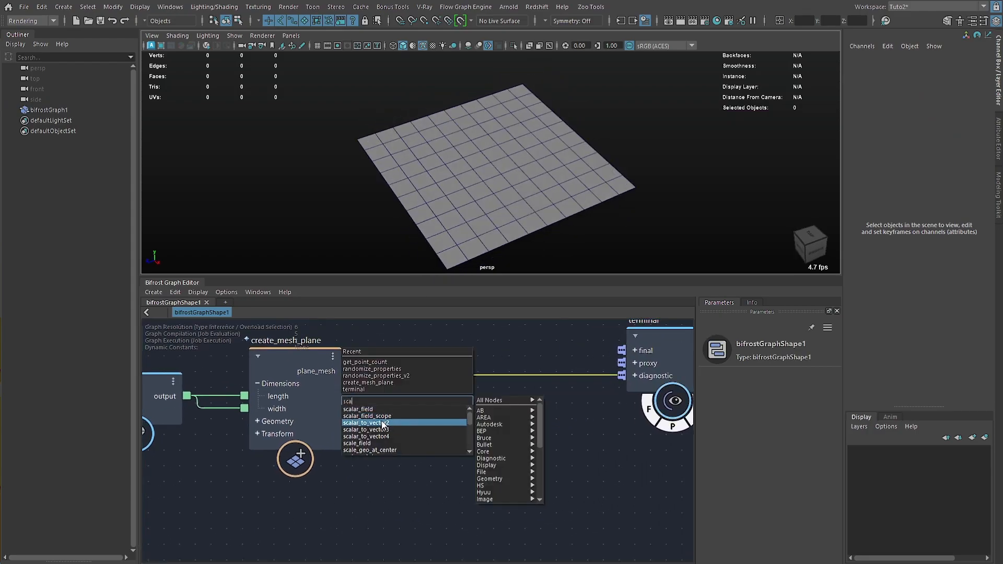
{"action": "left_click", "coordinate": [383, 423]}
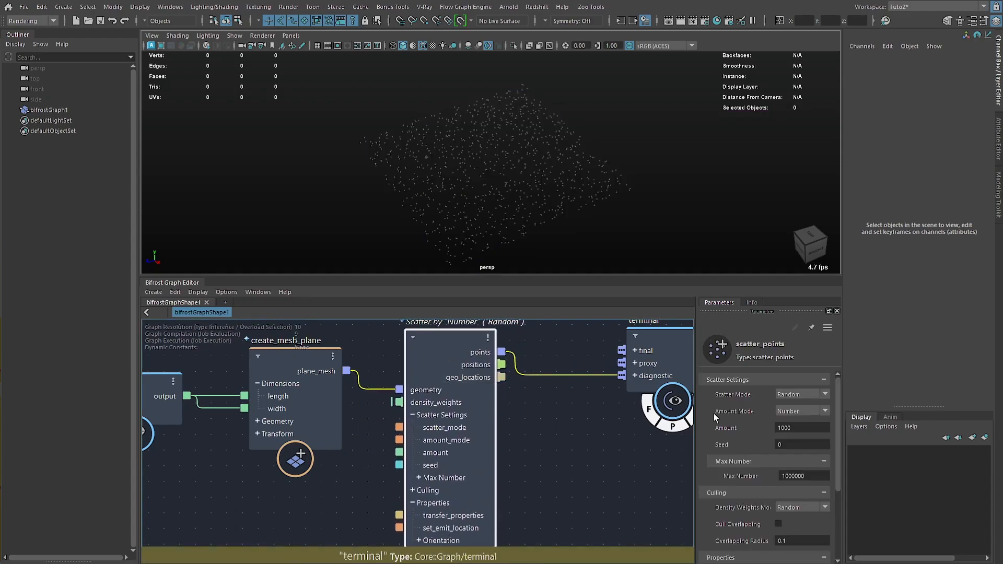
{"action": "double_click", "coordinate": [809, 427]}
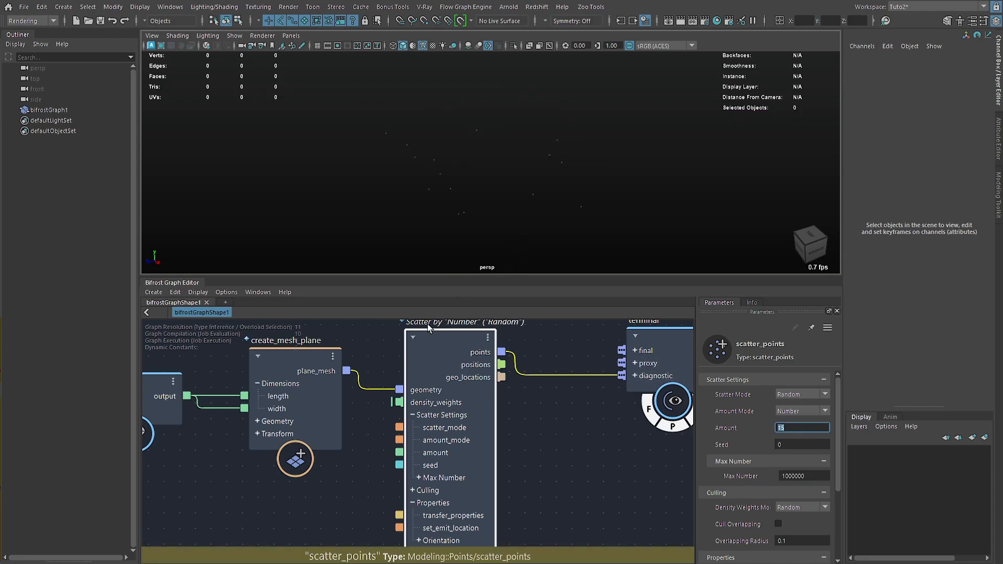
Add a create_instances node in the space between scatter_points and the terminal.
{"action": "middle_click_drag", "start_coordinate": [572, 412], "coordinate": [417, 413]}
{"action": "left_click", "coordinate": [484, 447]}
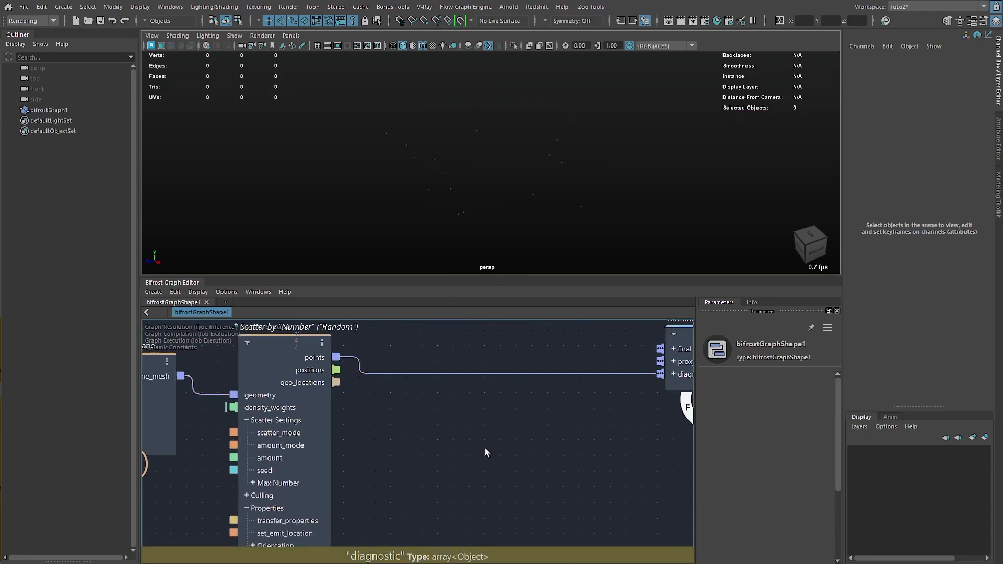
{"action": "middle_click_drag", "start_coordinate": [485, 447], "coordinate": [545, 404]}
{"action": "key", "text": "Tab"}
{"action": "type", "text": "cins"}
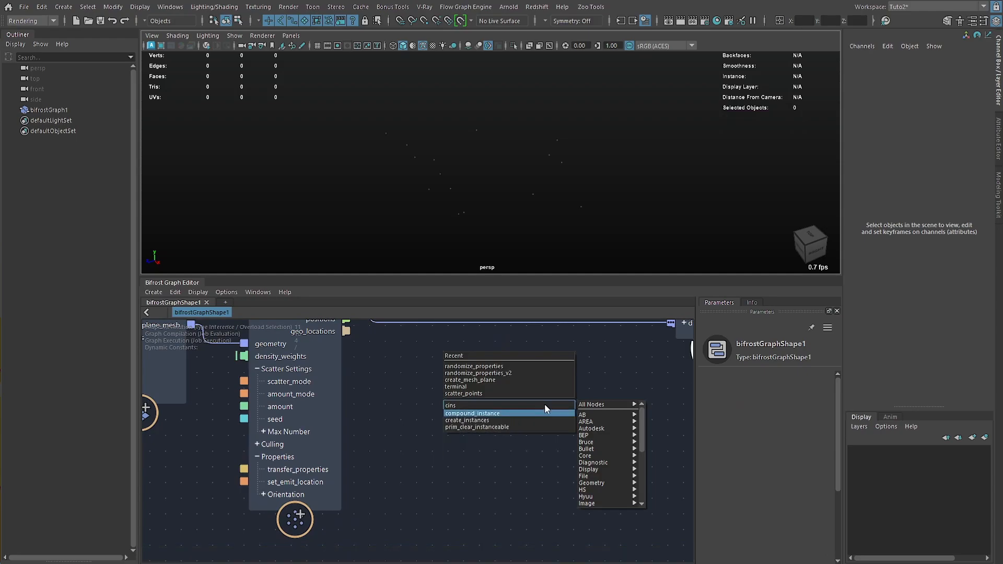
{"action": "key", "text": "Down"}
{"action": "key", "text": "Return"}
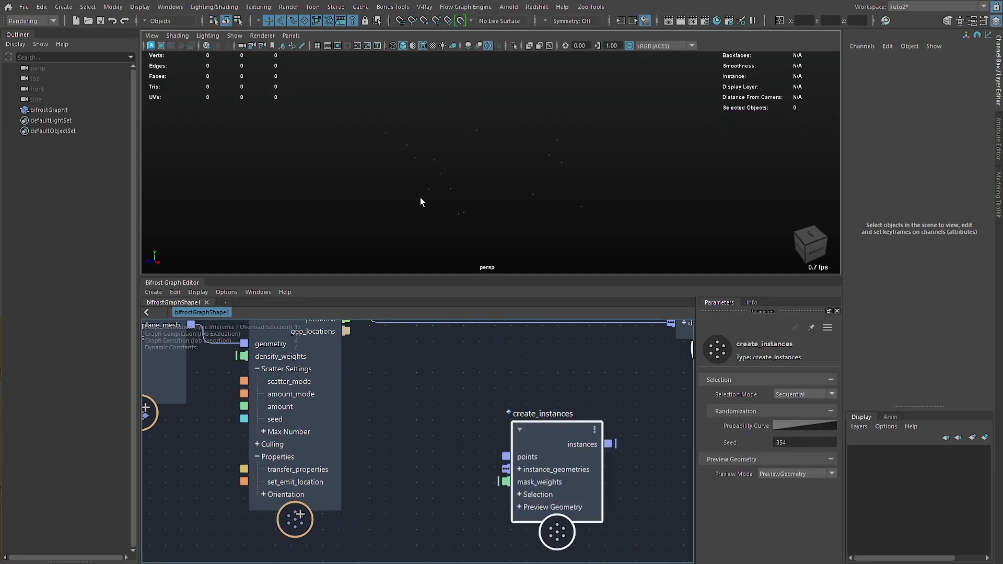
Wire create_instances between the scatter_points output and the terminal's diagnostic input, and collapse the scatter_points node.
{"action": "middle_click_drag", "start_coordinate": [437, 364], "coordinate": [419, 406]}
{"action": "left_click_drag", "start_coordinate": [516, 374], "coordinate": [513, 370]}
{"action": "left_click", "coordinate": [511, 402]}
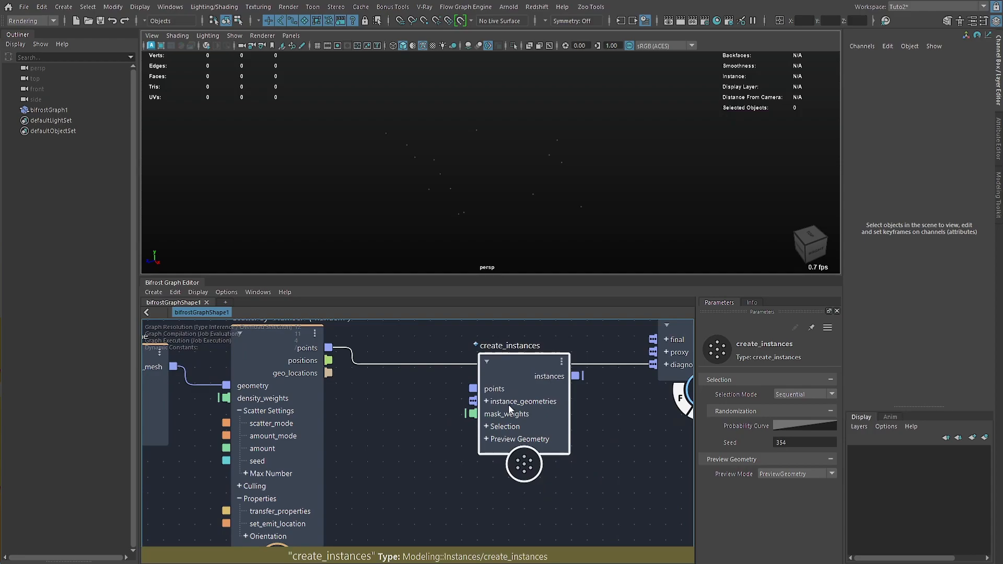
{"action": "left_click_drag", "start_coordinate": [491, 221], "coordinate": [433, 217], "text": "alt"}
{"action": "left_click", "coordinate": [291, 365]}
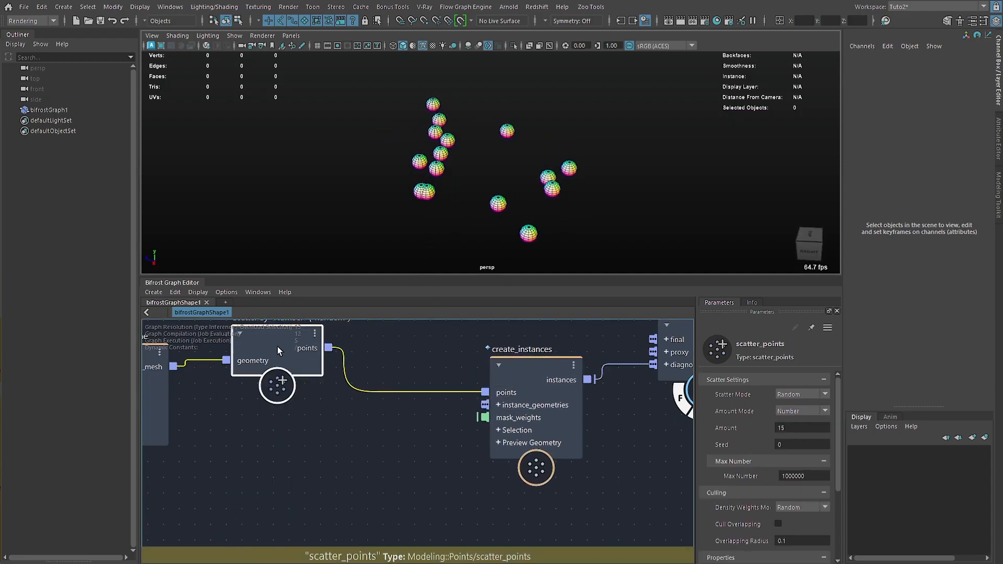
Set the scatter_points seed to 7 and its scatter mode to BlueNoise.
{"action": "mouse_move", "coordinate": [476, 246]}
{"action": "left_mouse_down", "text": "alt"}
{"action": "mouse_move", "coordinate": [530, 181]}
{"action": "mouse_move", "coordinate": [470, 170]}
{"action": "mouse_move", "coordinate": [408, 230]}
{"action": "left_mouse_up", "text": "alt"}
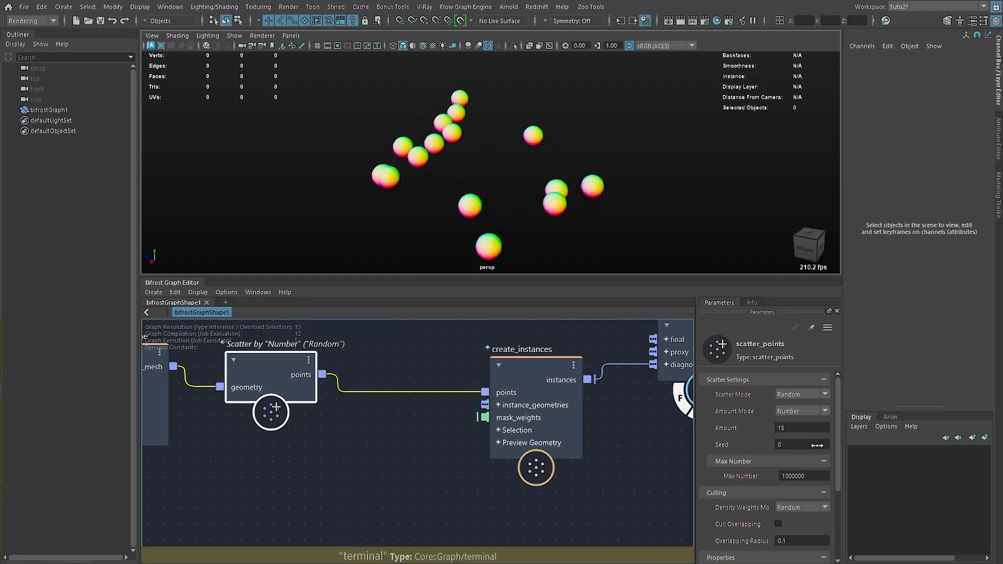
{"action": "left_click_drag", "start_coordinate": [818, 446], "coordinate": [946, 452]}
{"action": "left_click_drag", "start_coordinate": [629, 204], "coordinate": [673, 184], "text": "alt"}
{"action": "left_click_drag", "start_coordinate": [627, 209], "coordinate": [609, 232], "text": "alt"}
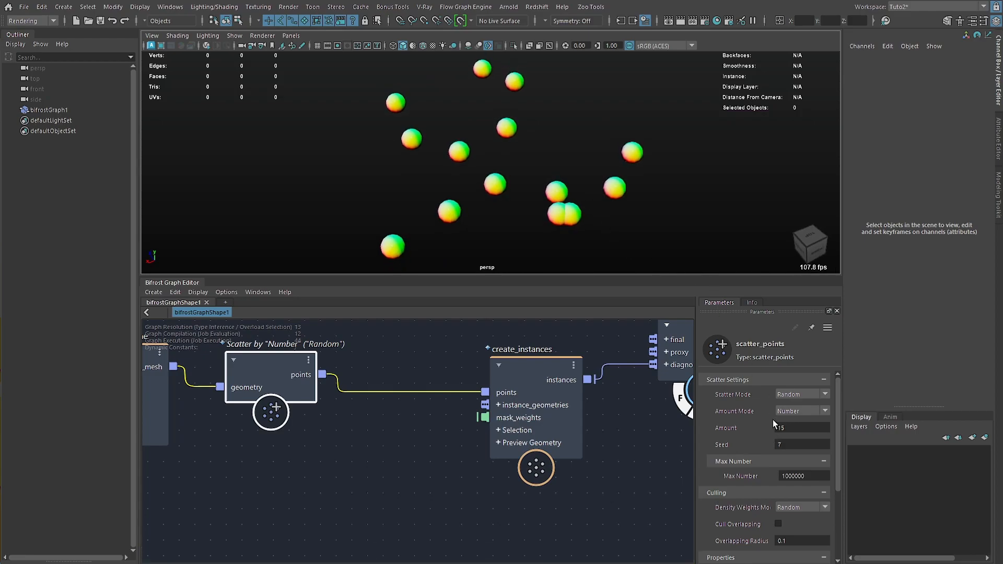
{"action": "left_click", "coordinate": [795, 393]}
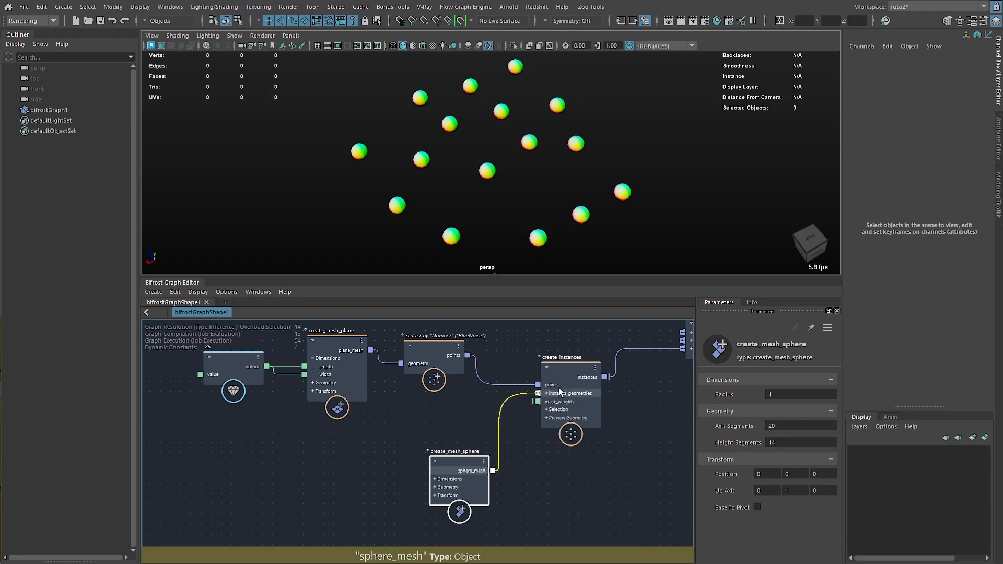
Move the create_instances and terminal nodes apart to make room in the graph.
{"action": "left_click_drag", "start_coordinate": [559, 388], "coordinate": [587, 389]}
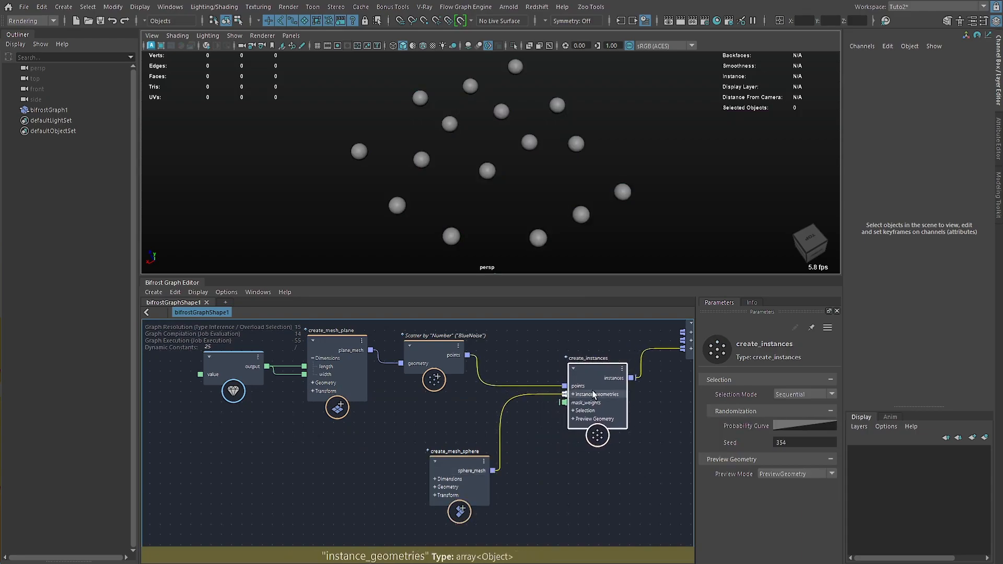
{"action": "middle_click_drag", "start_coordinate": [592, 390], "coordinate": [391, 404], "text": "alt"}
{"action": "left_click_drag", "start_coordinate": [533, 357], "coordinate": [649, 385]}
{"action": "left_click_drag", "start_coordinate": [394, 397], "coordinate": [465, 394]}
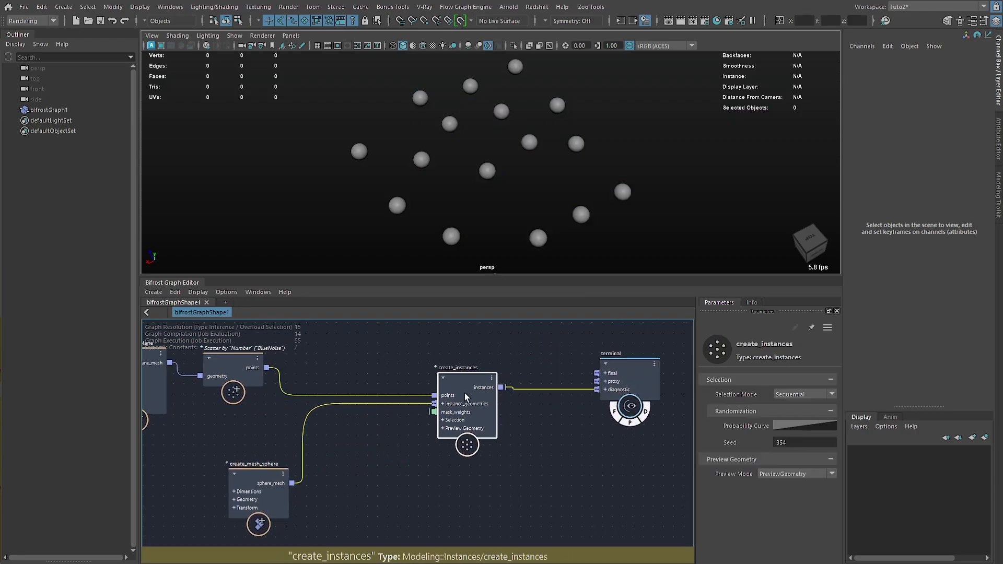
{"action": "middle_click_drag", "start_coordinate": [401, 451], "coordinate": [482, 428], "text": "alt"}
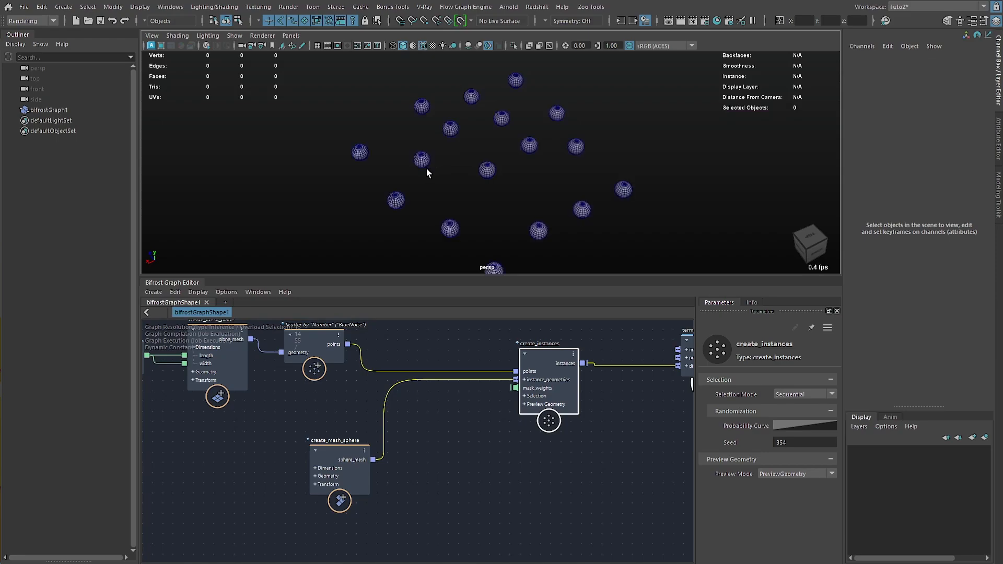
{"action": "mouse_move", "coordinate": [426, 167]}
{"action": "left_mouse_down", "text": "alt"}
{"action": "mouse_move", "coordinate": [560, 174]}
{"action": "mouse_move", "coordinate": [476, 176]}
{"action": "left_mouse_up", "text": "alt"}
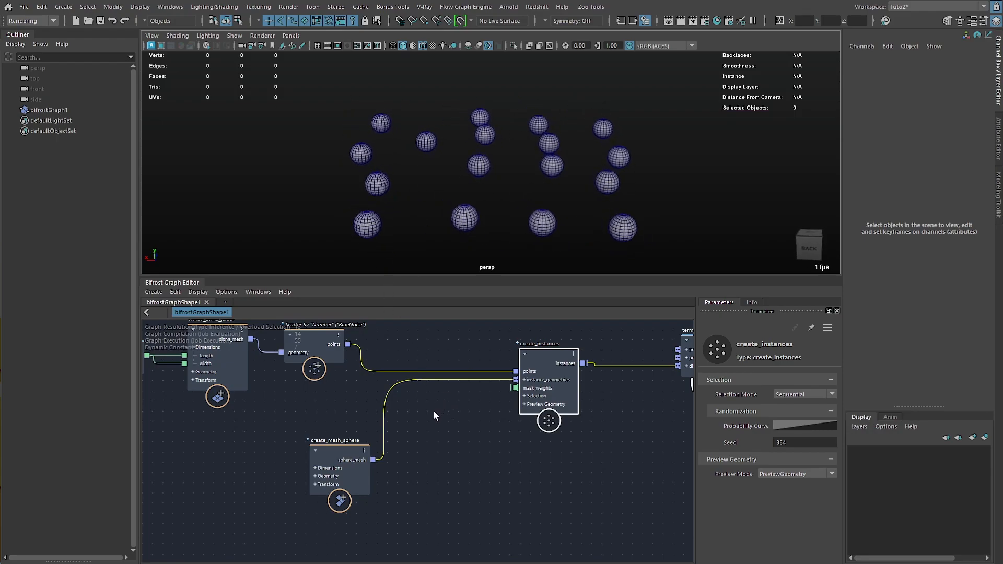
Add a for_each compound beside create_mesh_sphere and arrange the two nodes below create_instances.
{"action": "left_click_drag", "start_coordinate": [343, 459], "coordinate": [333, 478]}
{"action": "left_click", "coordinate": [436, 454]}
{"action": "middle_click_drag", "start_coordinate": [436, 454], "coordinate": [420, 406]}
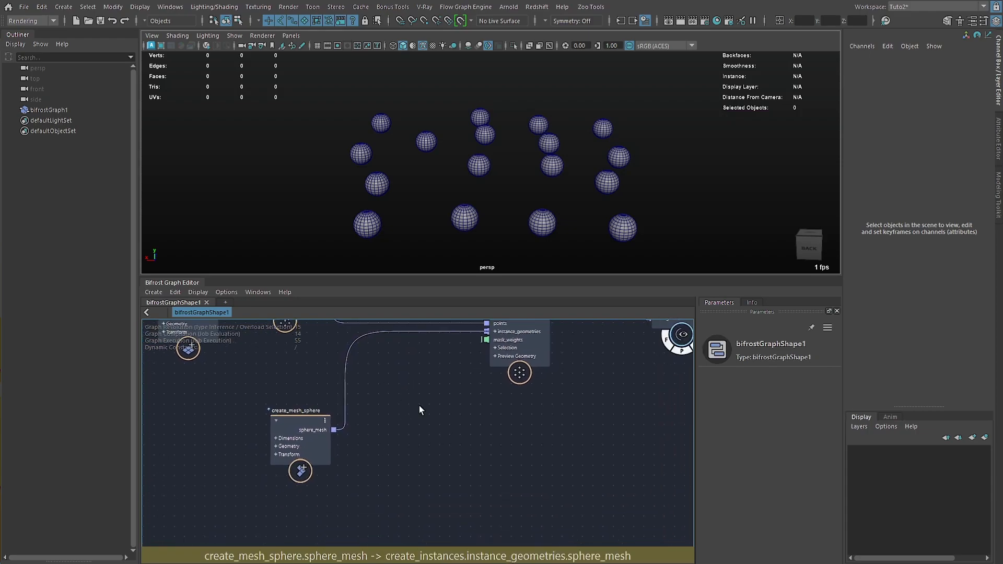
{"action": "key", "text": "Tab"}
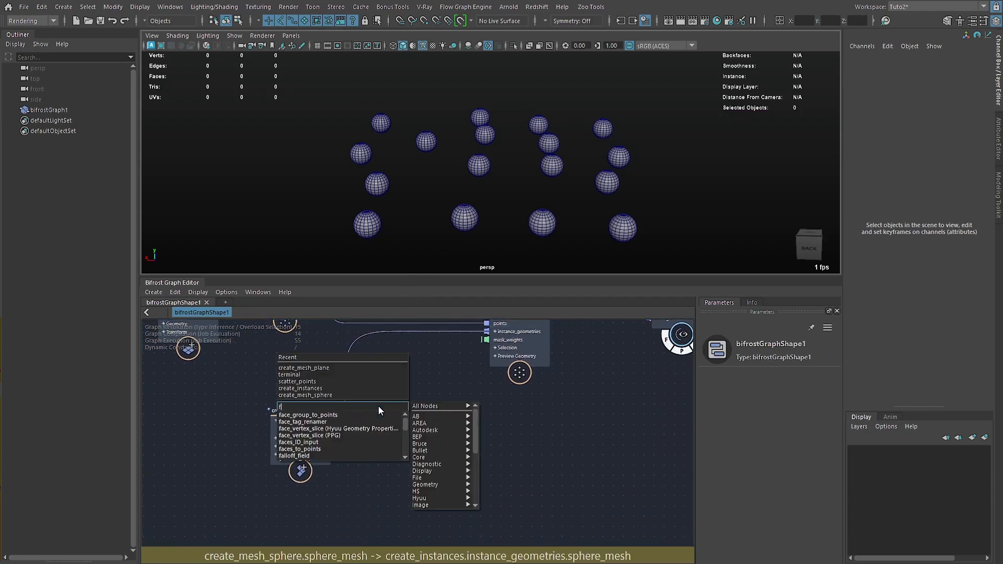
{"action": "type", "text": "fro"}
{"action": "key", "text": "BackSpace"}
{"action": "key", "text": "BackSpace"}
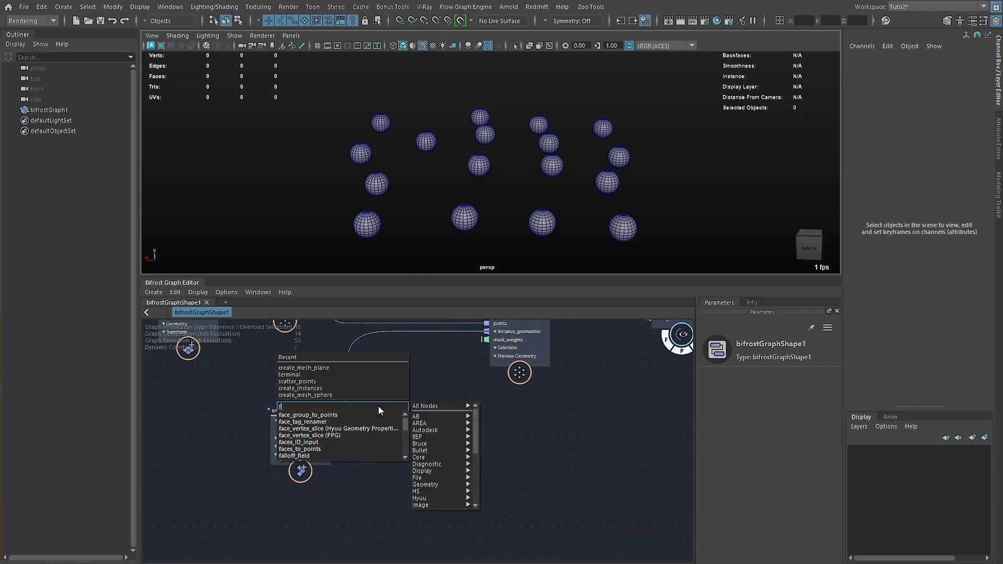
{"action": "type", "text": "or"}
{"action": "key", "text": "Return"}
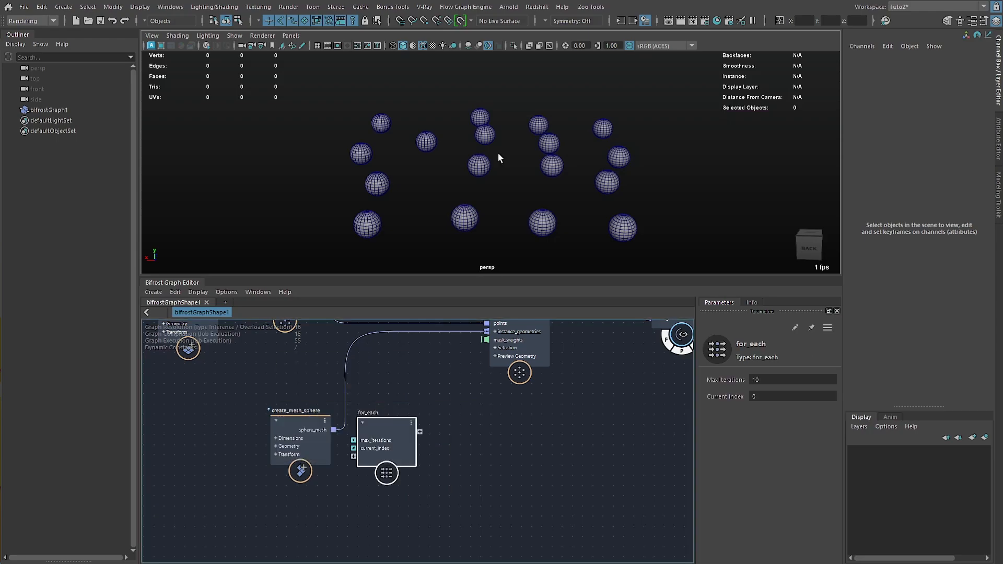
{"action": "left_click_drag", "start_coordinate": [385, 438], "coordinate": [422, 420]}
{"action": "left_click_drag", "start_coordinate": [305, 439], "coordinate": [302, 468]}
Move scatter_points closer to the plane node and add a get_point_count node fed by its points output.
{"action": "middle_click_drag", "start_coordinate": [316, 359], "coordinate": [405, 451], "text": "alt"}
{"action": "left_click_drag", "start_coordinate": [380, 389], "coordinate": [288, 390]}
{"action": "left_click", "coordinate": [356, 384]}
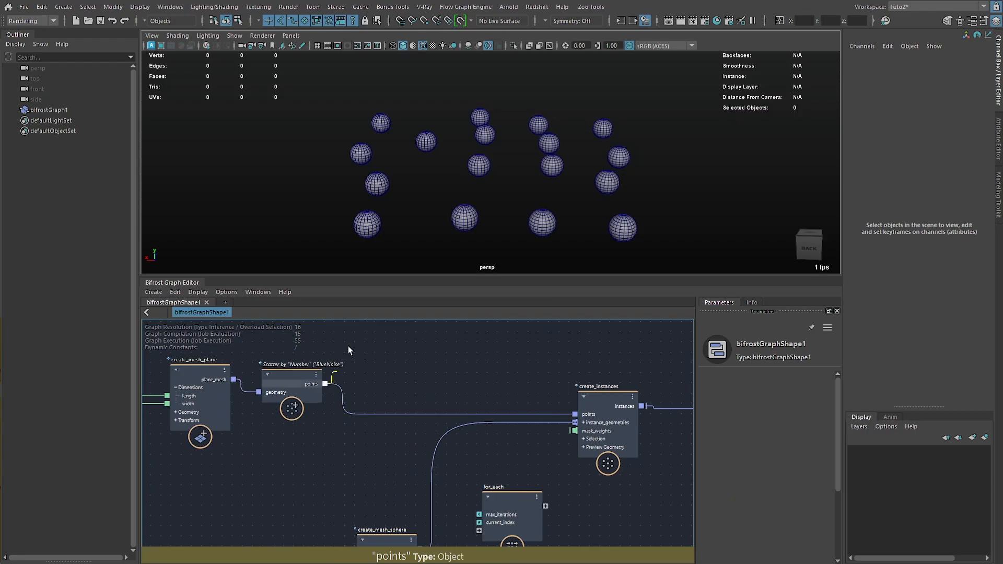
{"action": "left_click_drag", "start_coordinate": [366, 455], "coordinate": [368, 455]}
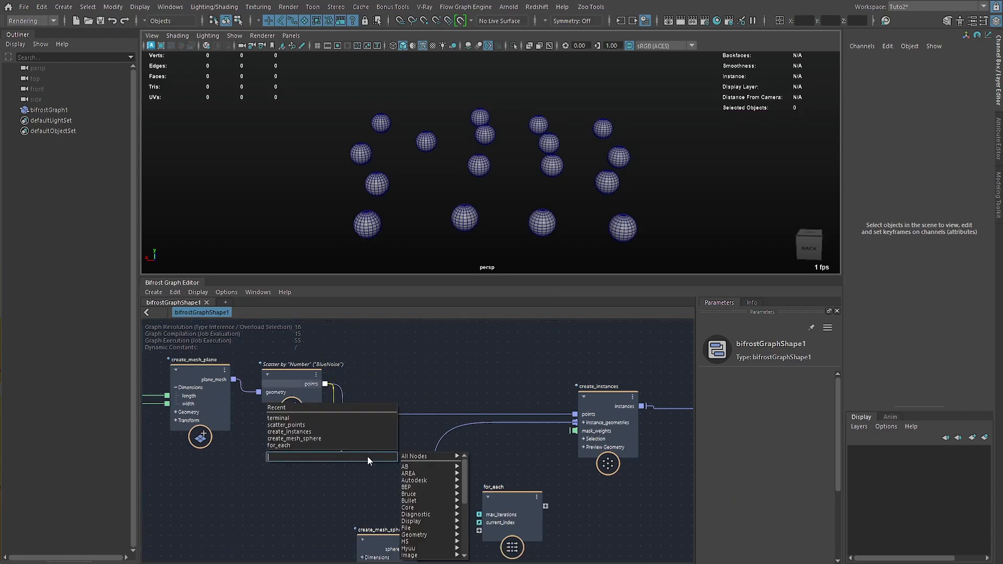
{"action": "type", "text": "gpc"}
{"action": "key", "text": "Down"}
{"action": "key", "text": "Down"}
{"action": "key", "text": "Down"}
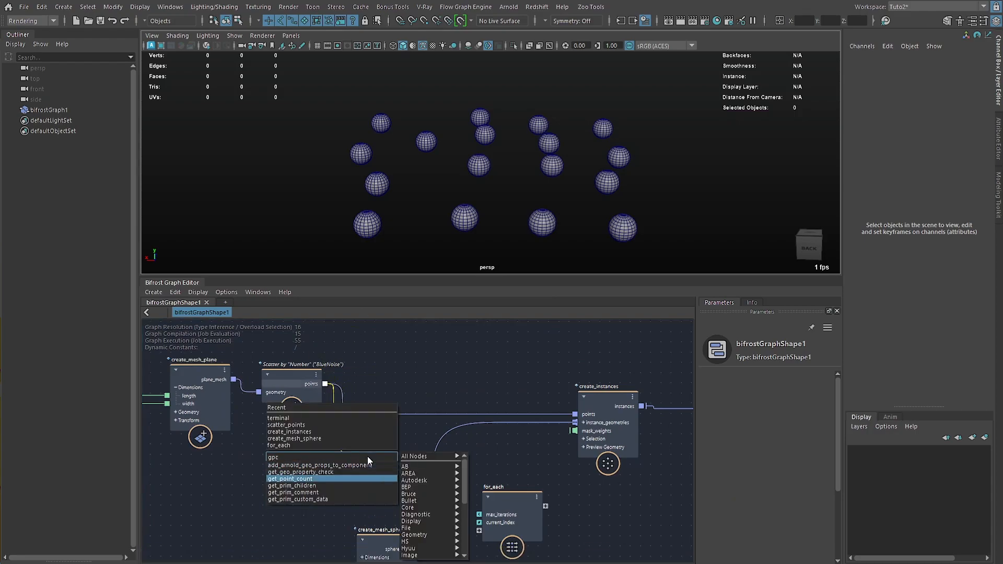
{"action": "key", "text": "Return"}
{"action": "left_click_drag", "start_coordinate": [400, 476], "coordinate": [408, 470]}
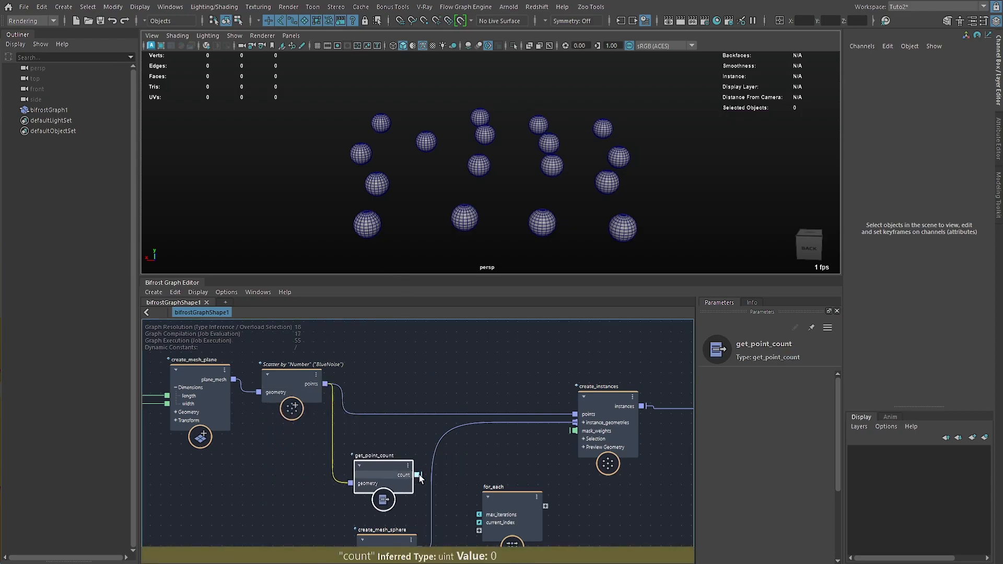
Connect the get_point_count count output to the for_each compound's max_iterations input.
{"action": "left_click", "coordinate": [293, 387]}
{"action": "middle_click_drag", "start_coordinate": [488, 459], "coordinate": [470, 425]}
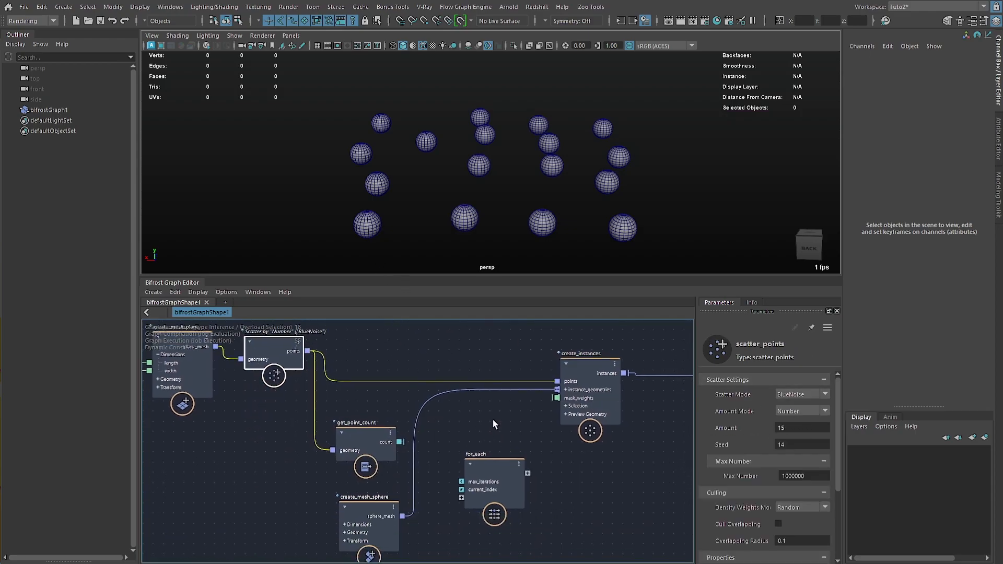
{"action": "left_click_drag", "start_coordinate": [400, 442], "coordinate": [405, 459]}
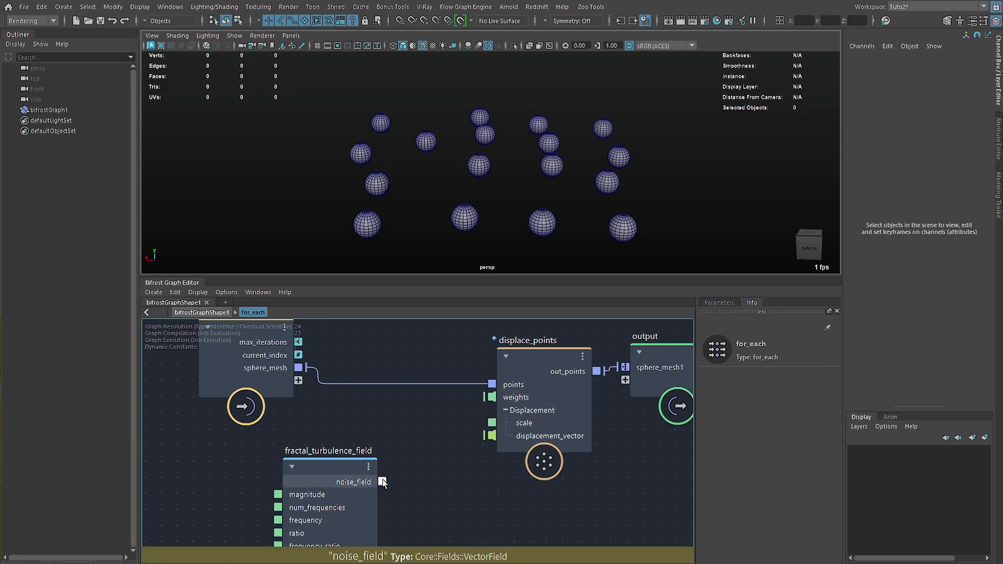
Inside for_each, connect the fractal turbulence noise_field to displace_points' displacement_vector and shift the output node aside.
{"action": "left_click_drag", "start_coordinate": [382, 481], "coordinate": [503, 434]}
{"action": "middle_click_drag", "start_coordinate": [426, 354], "coordinate": [379, 370]}
{"action": "left_click_drag", "start_coordinate": [616, 393], "coordinate": [637, 391]}
{"action": "left_click", "coordinate": [365, 432]}
Return to the top-level graph and feed the for_each mesh output into create_instances' instance geometry in place of the plain sphere.
{"action": "double_click", "coordinate": [381, 382]}
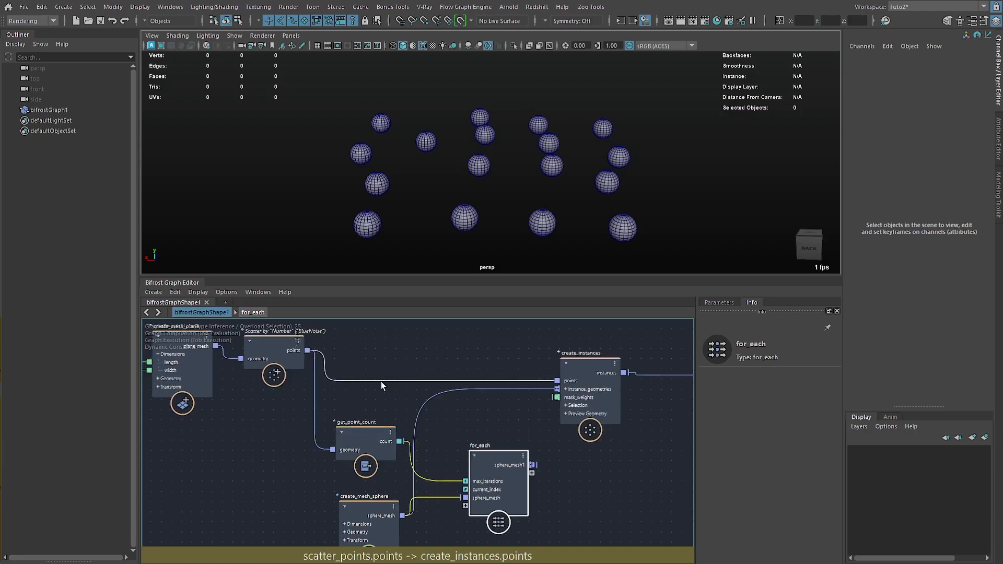
{"action": "left_click_drag", "start_coordinate": [534, 465], "coordinate": [560, 396]}
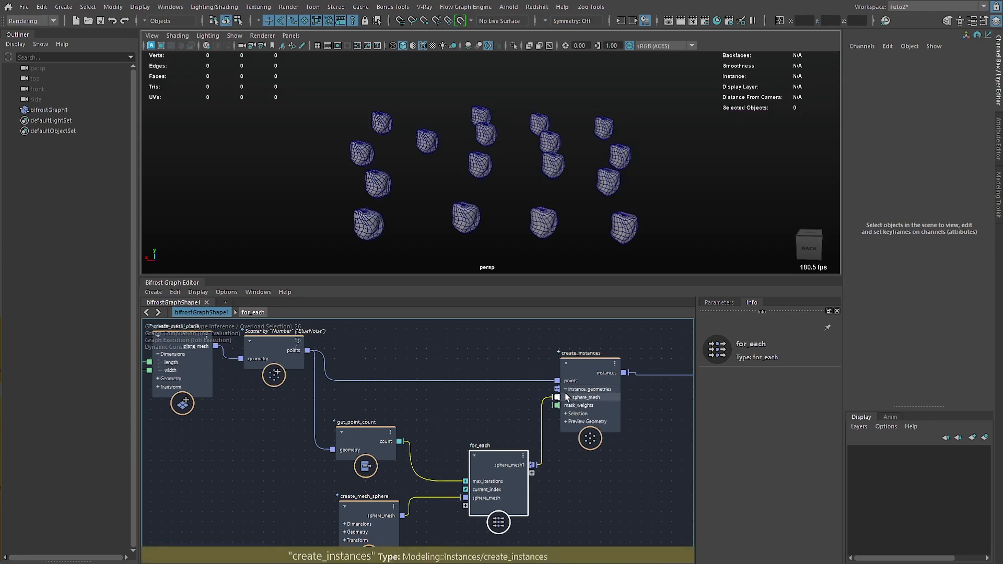
Nudge the for_each node slightly closer to the get_point_count and create_mesh_sphere nodes.
{"action": "left_click_drag", "start_coordinate": [484, 472], "coordinate": [473, 458]}
{"action": "left_click_drag", "start_coordinate": [495, 180], "coordinate": [381, 195], "text": "alt"}
{"action": "left_click_drag", "start_coordinate": [497, 188], "coordinate": [468, 181], "text": "alt"}
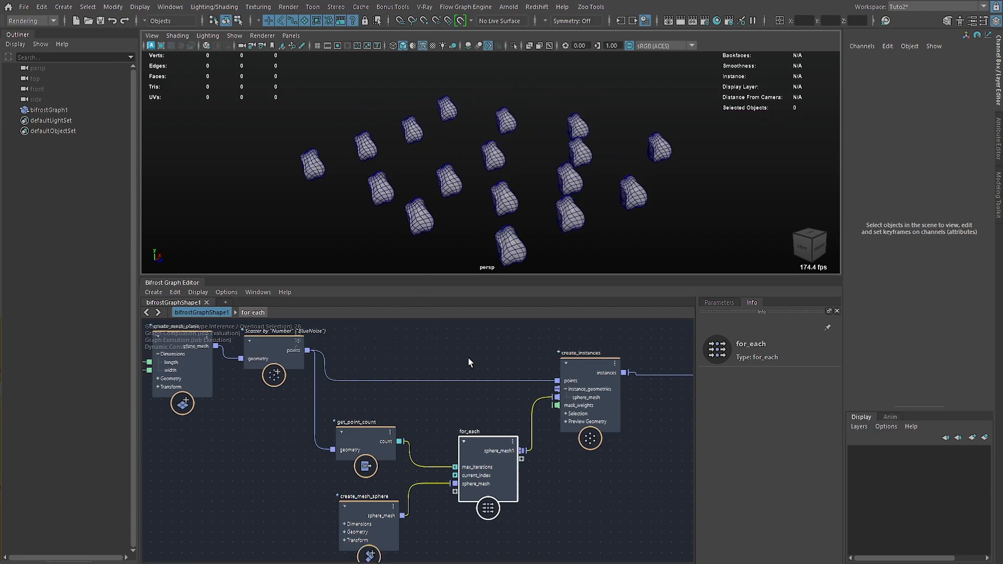
Inside for_each, move the input node aside and connect its current_index output to the fractal_turbulence_field's seed.
{"action": "double_click", "coordinate": [480, 454]}
{"action": "middle_click_drag", "start_coordinate": [390, 481], "coordinate": [587, 361], "text": "alt"}
{"action": "left_click_drag", "start_coordinate": [392, 348], "coordinate": [267, 357]}
{"action": "left_click_drag", "start_coordinate": [329, 341], "coordinate": [429, 467]}
{"action": "left_click_drag", "start_coordinate": [418, 224], "coordinate": [430, 242], "text": "alt"}
{"action": "middle_click_drag", "start_coordinate": [404, 375], "coordinate": [375, 439], "text": "alt"}
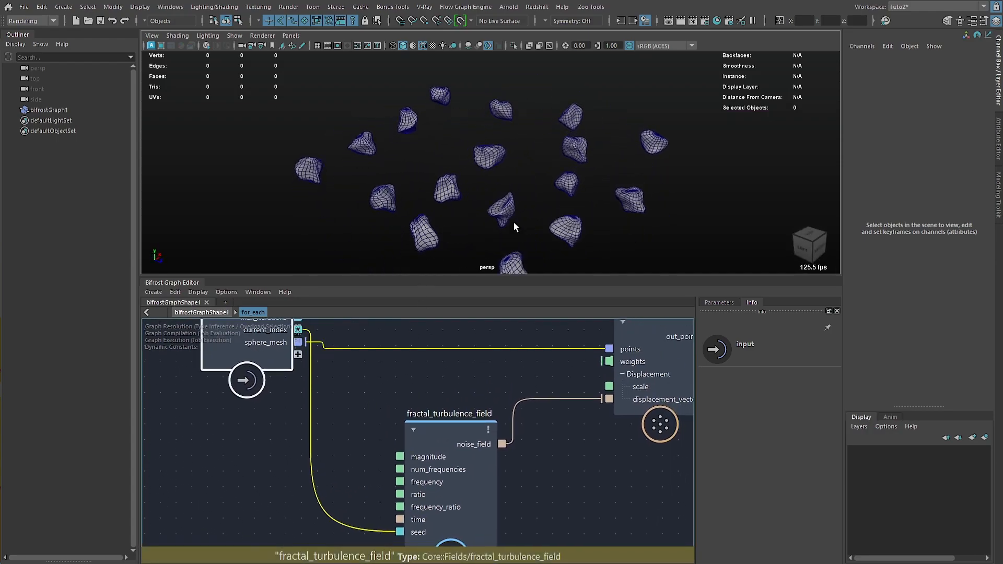
{"action": "left_click_drag", "start_coordinate": [512, 224], "coordinate": [428, 175], "text": "alt"}
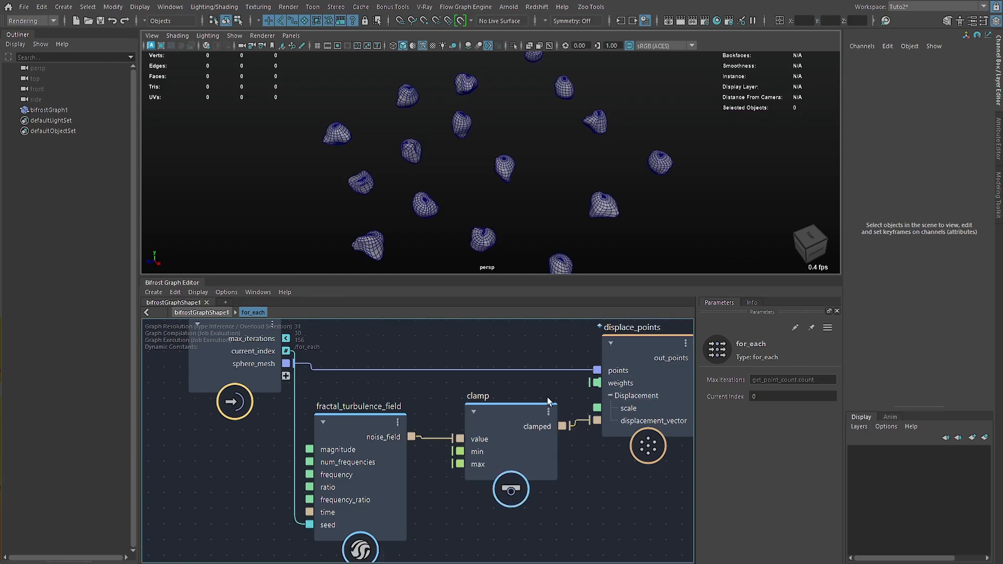
Replace the clamp node with an fcurve_field node on the link between noise_field and displace_points' displacement_vector.
{"action": "left_click", "coordinate": [500, 424]}
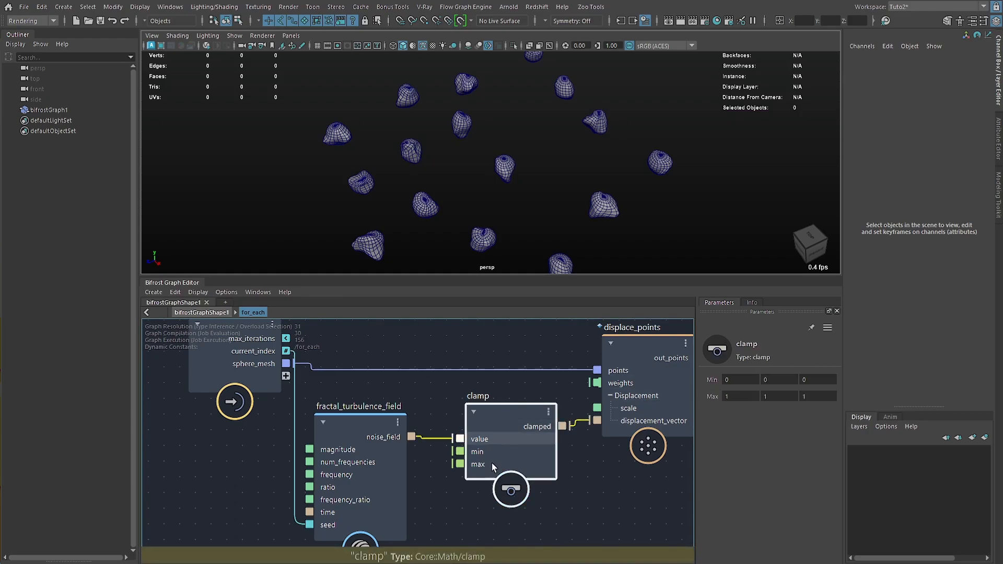
{"action": "key", "text": "Delete"}
{"action": "key", "text": "Tab"}
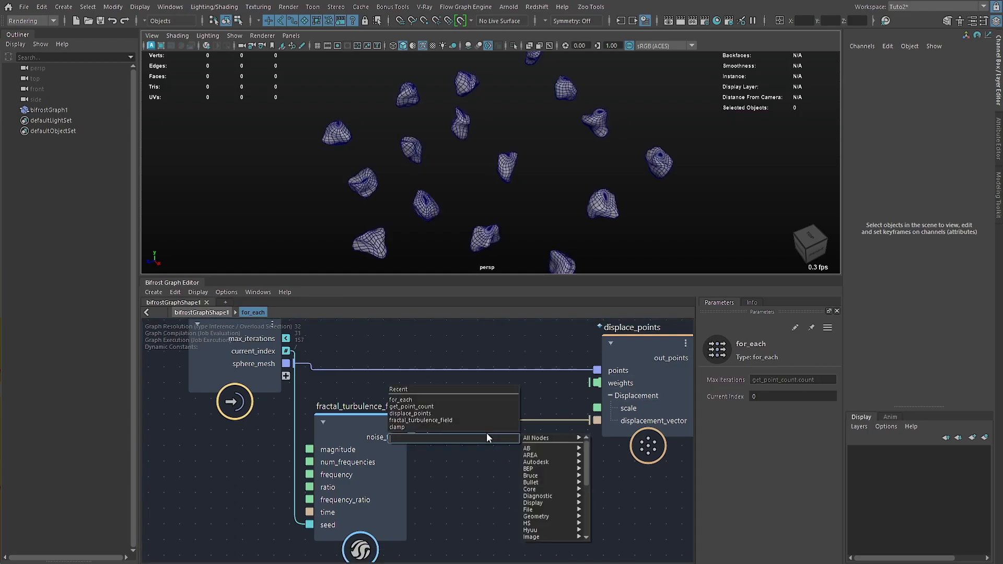
{"action": "type", "text": "fcu"}
{"action": "key", "text": "Return"}
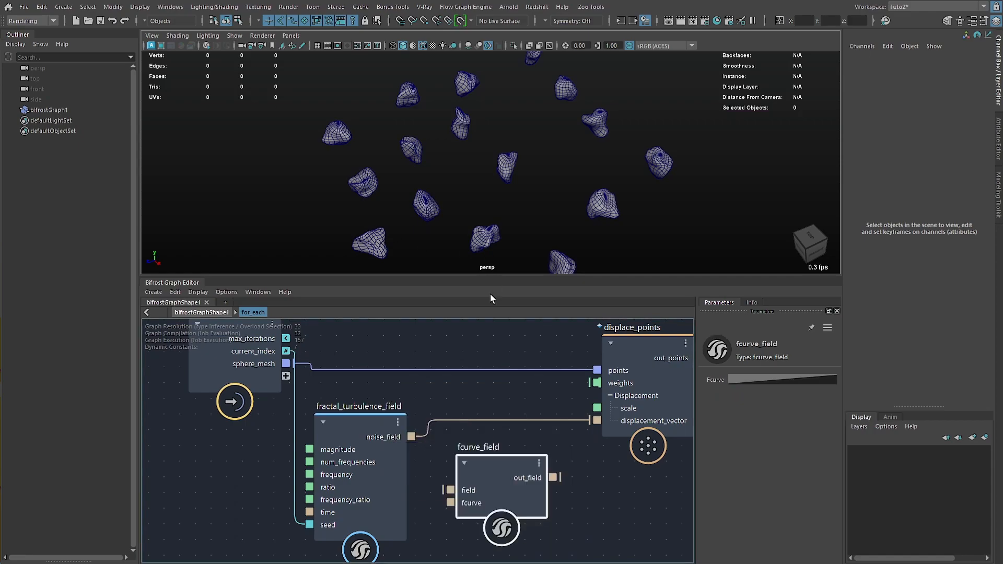
{"action": "left_click", "coordinate": [485, 438]}
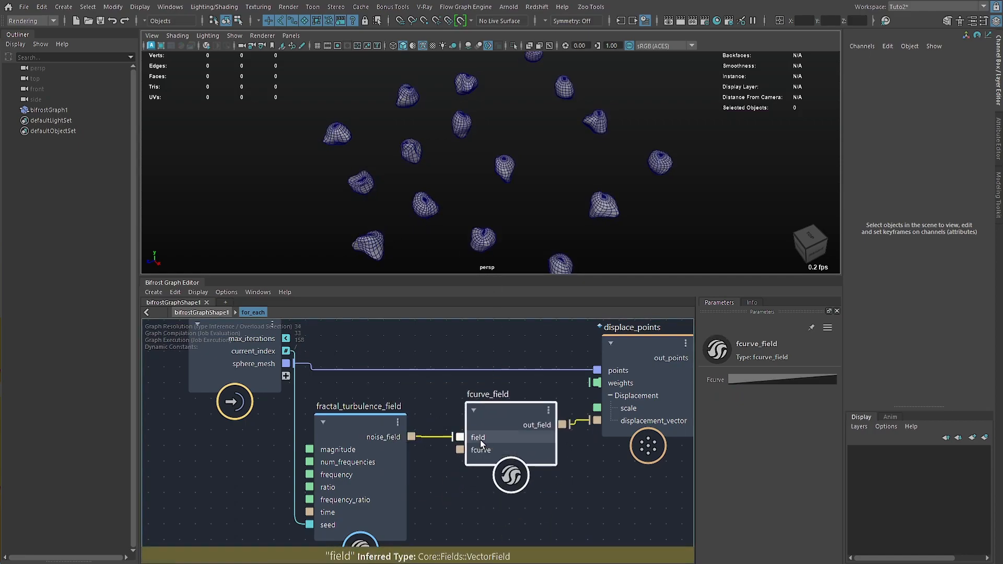
View the fcurve_field's curve and return to the top-level graph to examine the instances.
{"action": "left_click", "coordinate": [777, 381]}
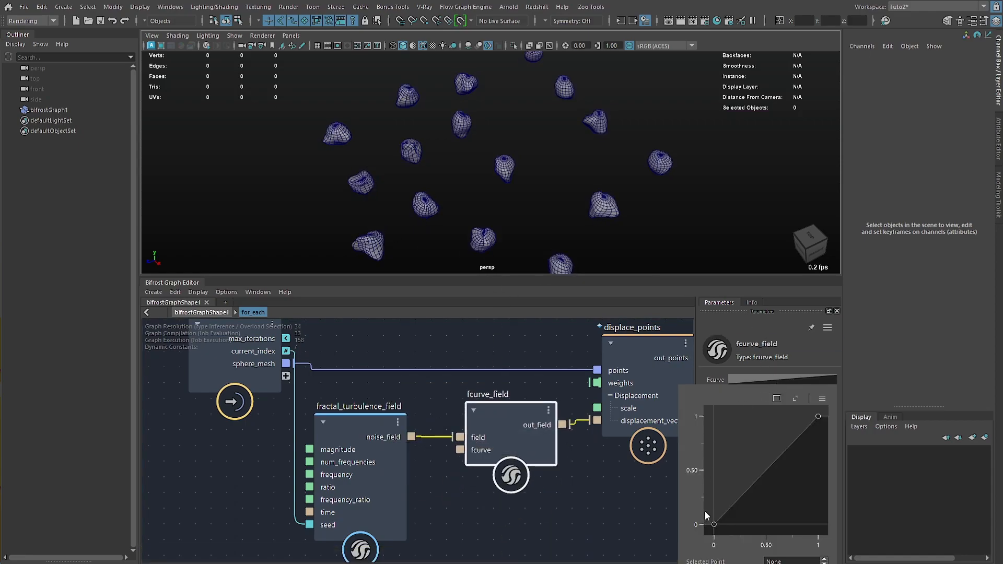
{"action": "left_click_drag", "start_coordinate": [508, 411], "coordinate": [497, 412]}
{"action": "middle_click_drag", "start_coordinate": [492, 340], "coordinate": [443, 361]}
{"action": "left_click", "coordinate": [443, 361]}
{"action": "double_click", "coordinate": [406, 360]}
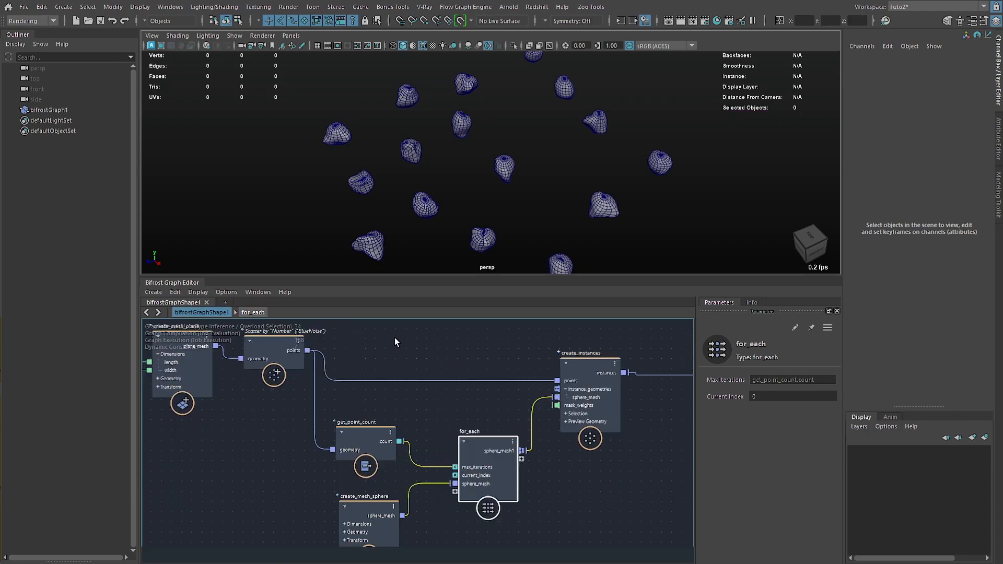
{"action": "left_click_drag", "start_coordinate": [409, 166], "coordinate": [335, 157], "text": "alt"}
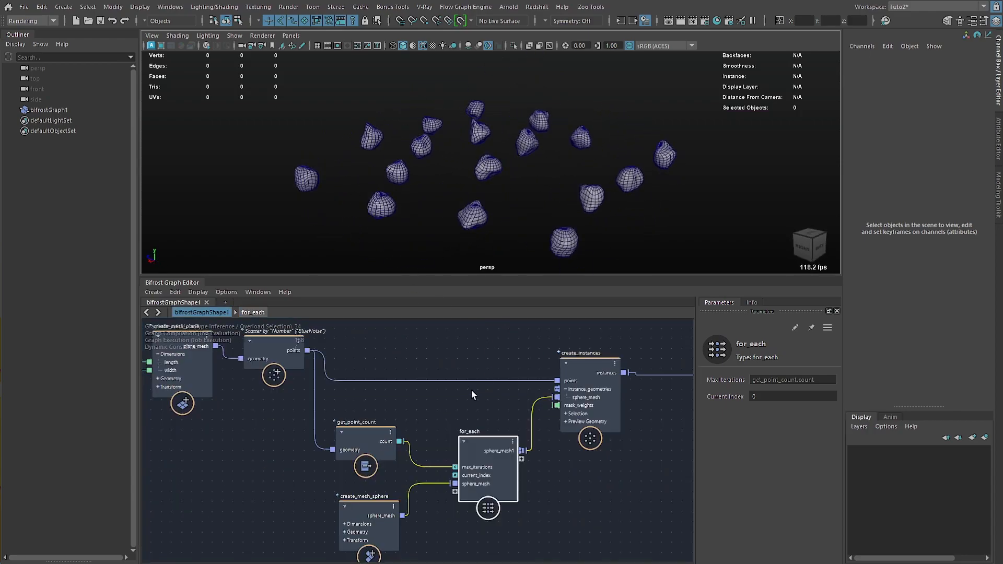
Move the create_instances node farther away from scatter_points and for_each to make room between them.
{"action": "middle_click_drag", "start_coordinate": [459, 402], "coordinate": [571, 416]}
{"action": "left_click_drag", "start_coordinate": [340, 444], "coordinate": [183, 361]}
{"action": "left_click_drag", "start_coordinate": [328, 372], "coordinate": [315, 388]}
{"action": "left_click", "coordinate": [573, 361]}
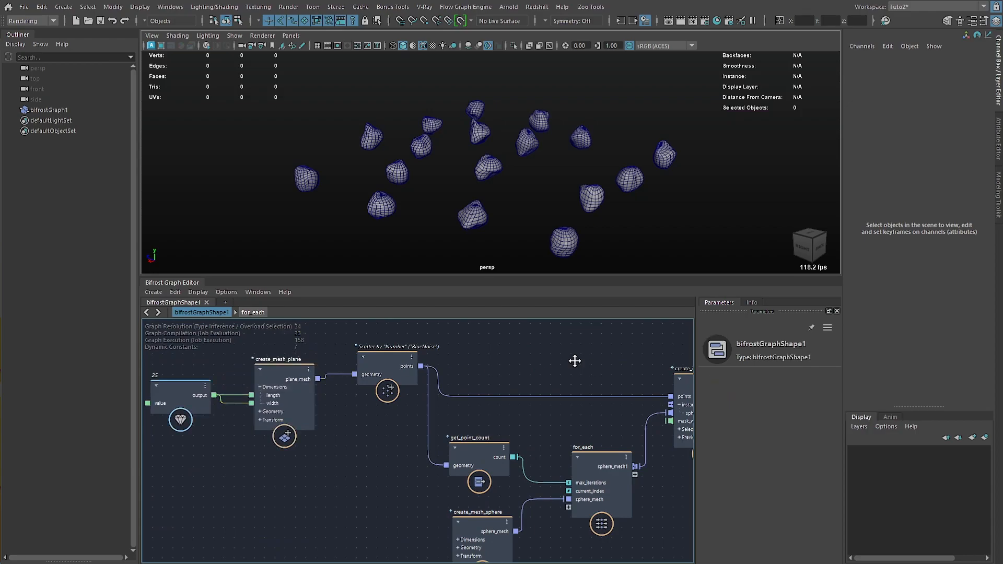
{"action": "middle_click_drag", "start_coordinate": [573, 361], "coordinate": [260, 349]}
{"action": "left_click_drag", "start_coordinate": [556, 384], "coordinate": [686, 385]}
{"action": "left_click", "coordinate": [540, 407]}
{"action": "middle_click_drag", "start_coordinate": [422, 400], "coordinate": [606, 412]}
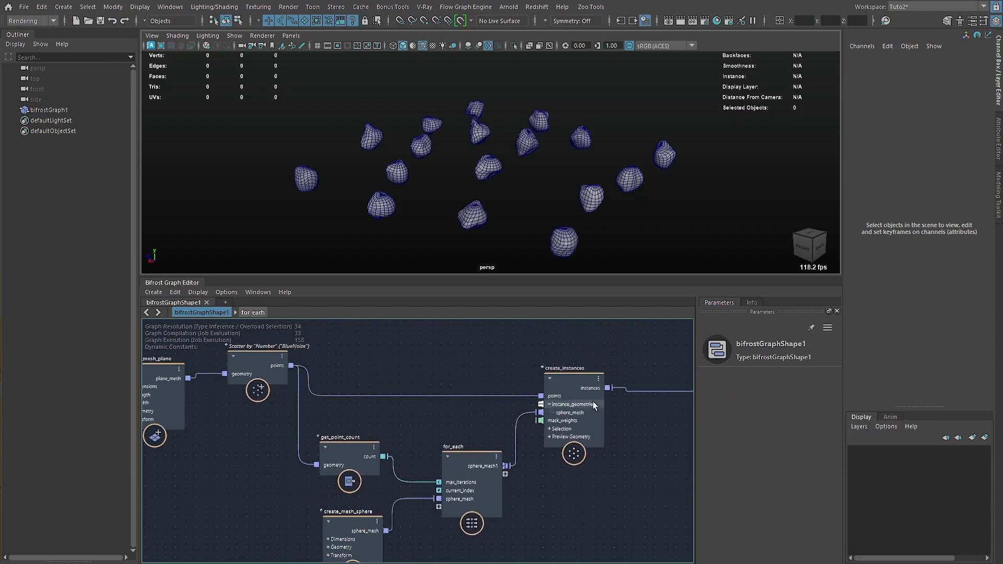
{"action": "left_click_drag", "start_coordinate": [594, 405], "coordinate": [653, 382]}
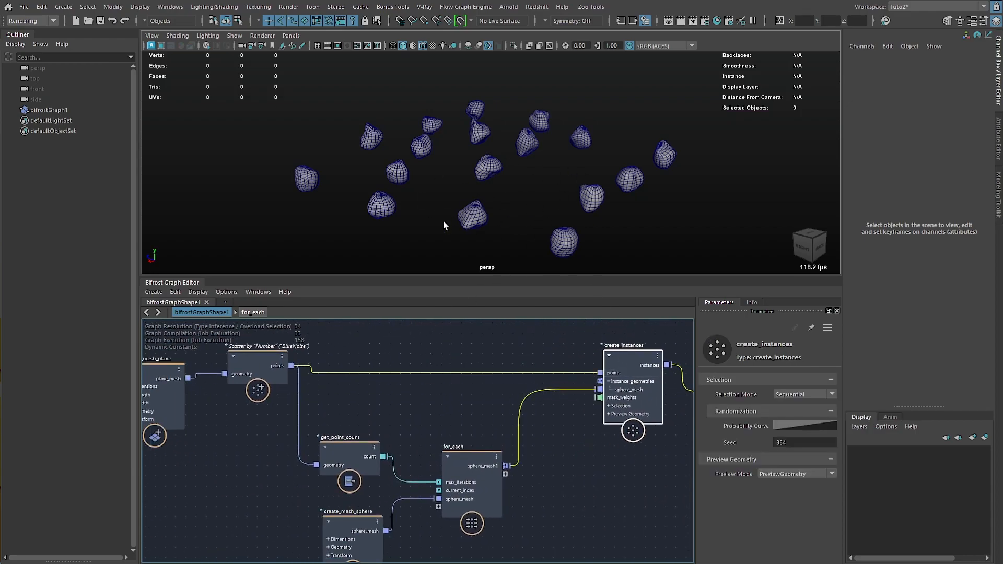
{"action": "middle_click_drag", "start_coordinate": [434, 374], "coordinate": [442, 388]}
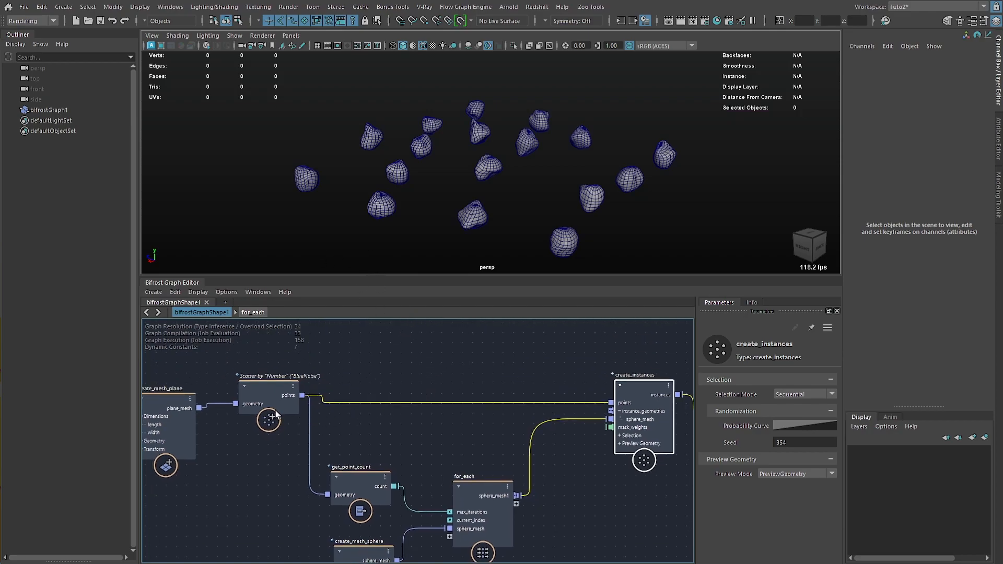
Add a randomize_properties node and place it above the link between scatter_points and create_instances.
{"action": "left_click", "coordinate": [270, 398]}
{"action": "left_click", "coordinate": [431, 379]}
{"action": "key", "text": "Tab"}
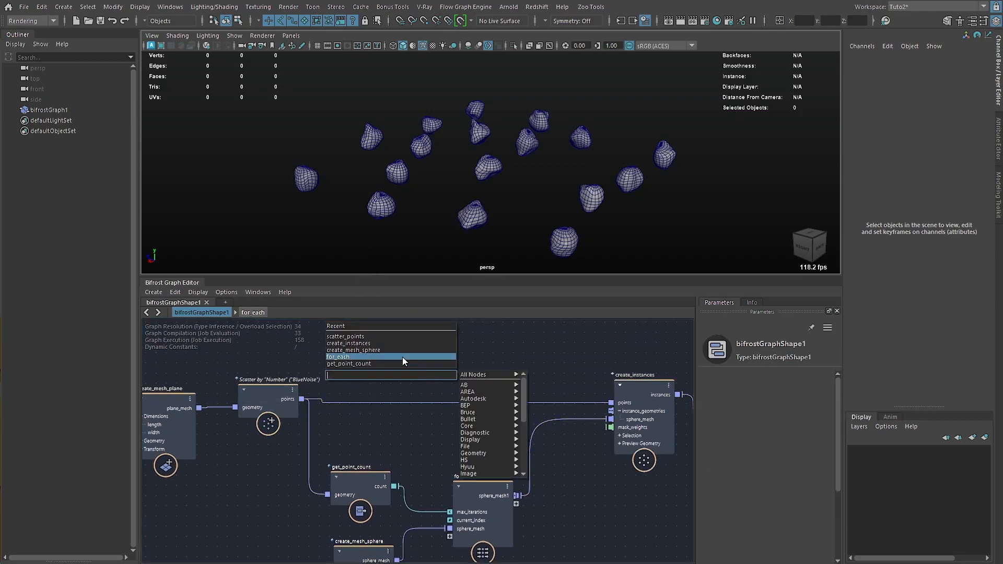
{"action": "type", "text": "randomize"}
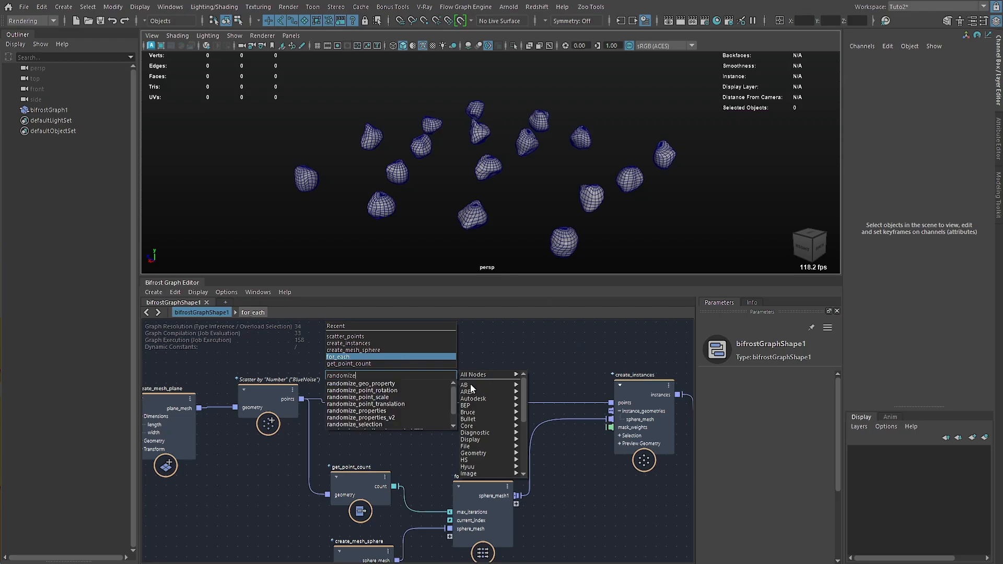
{"action": "scroll", "coordinate": [403, 400], "scroll_direction": "down", "scroll_amount": 1}
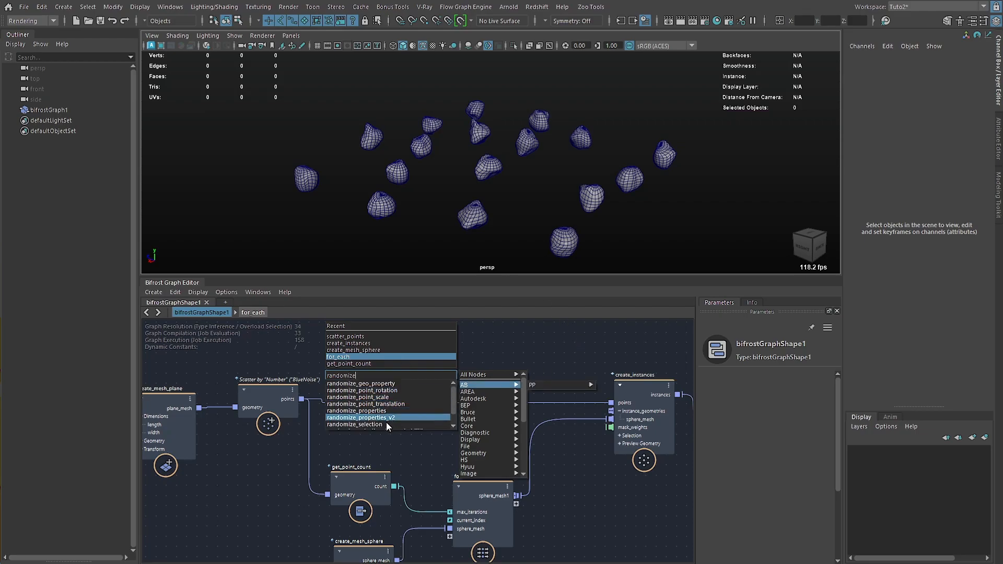
{"action": "key", "text": "Escape"}
{"action": "key", "text": "Tab"}
{"action": "type", "text": "randomize_pr"}
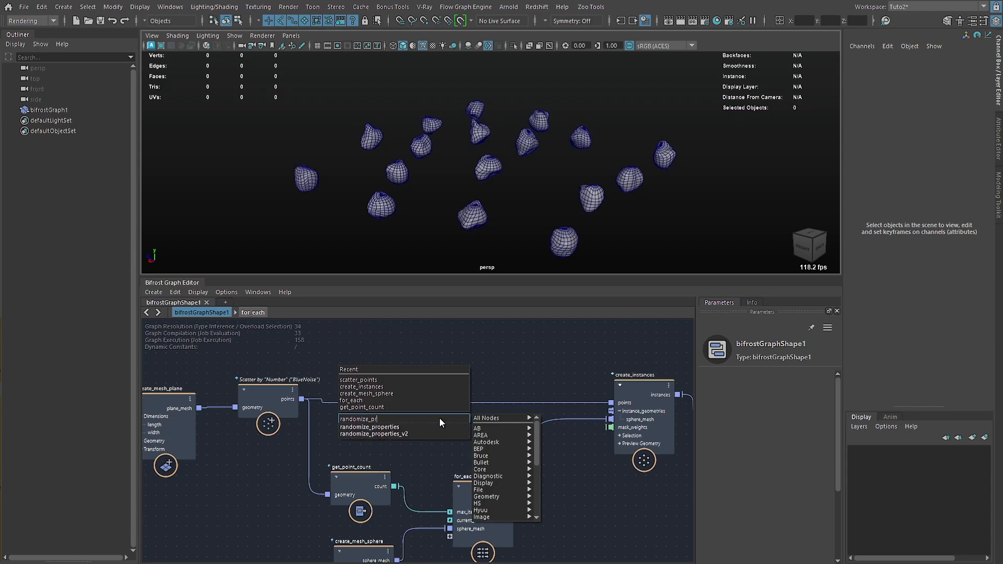
{"action": "key", "text": "Down"}
{"action": "key", "text": "Return"}
{"action": "left_click_drag", "start_coordinate": [416, 450], "coordinate": [405, 367]}
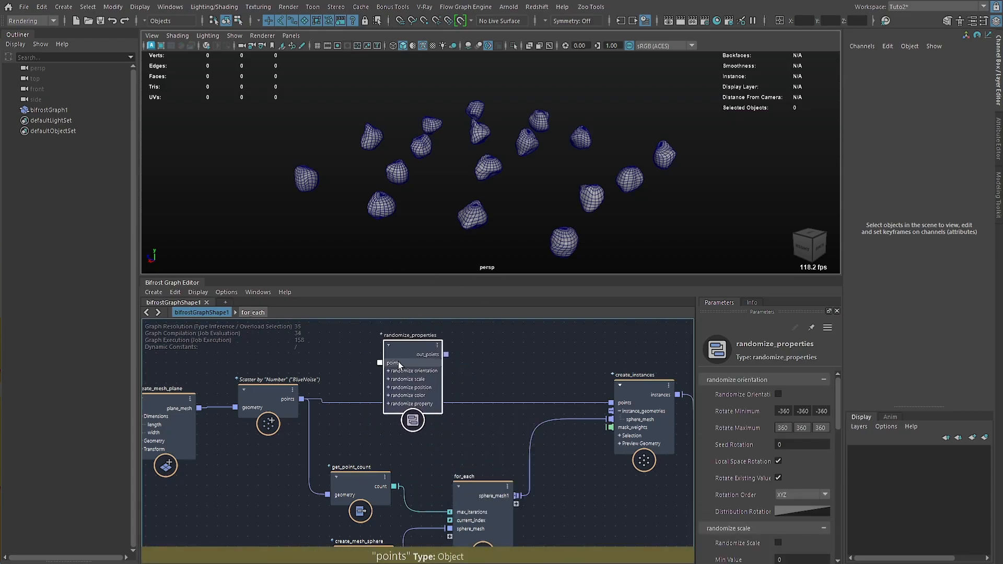
Examine the orientation, scale, translation, properties and color sections inside the randomize_properties compound, and return to the top-level graph.
{"action": "double_click", "coordinate": [405, 367]}
{"action": "middle_click_drag", "start_coordinate": [285, 450], "coordinate": [669, 380], "text": "alt"}
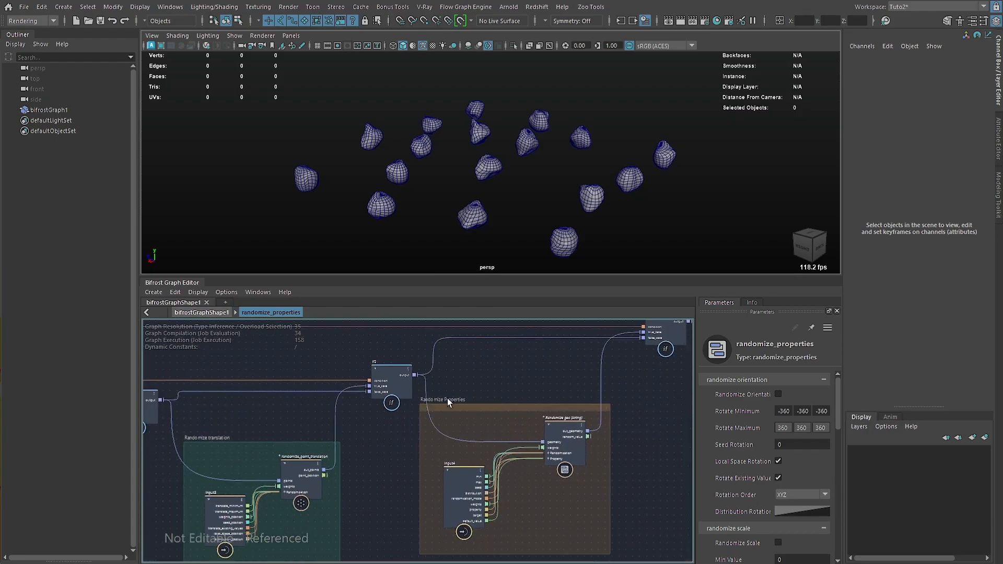
{"action": "middle_click_drag", "start_coordinate": [308, 418], "coordinate": [622, 382], "text": "alt"}
{"action": "middle_click_drag", "start_coordinate": [334, 433], "coordinate": [601, 372], "text": "alt"}
{"action": "middle_click_drag", "start_coordinate": [273, 407], "coordinate": [553, 377], "text": "alt"}
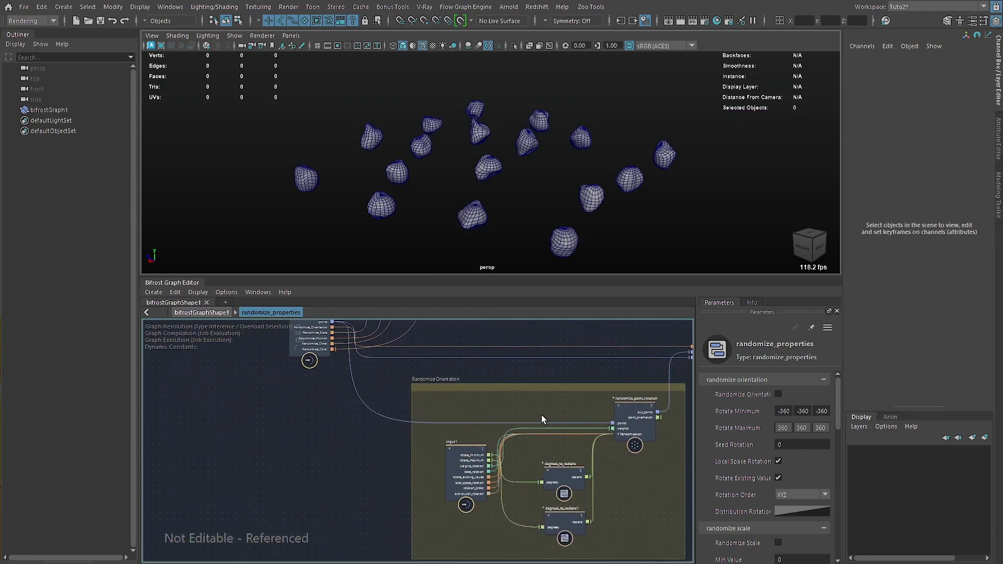
{"action": "middle_click_drag", "start_coordinate": [601, 453], "coordinate": [452, 468], "text": "alt"}
{"action": "scroll", "coordinate": [480, 465], "scroll_direction": "up", "scroll_amount": 3}
{"action": "middle_click_drag", "start_coordinate": [529, 416], "coordinate": [397, 419], "text": "alt"}
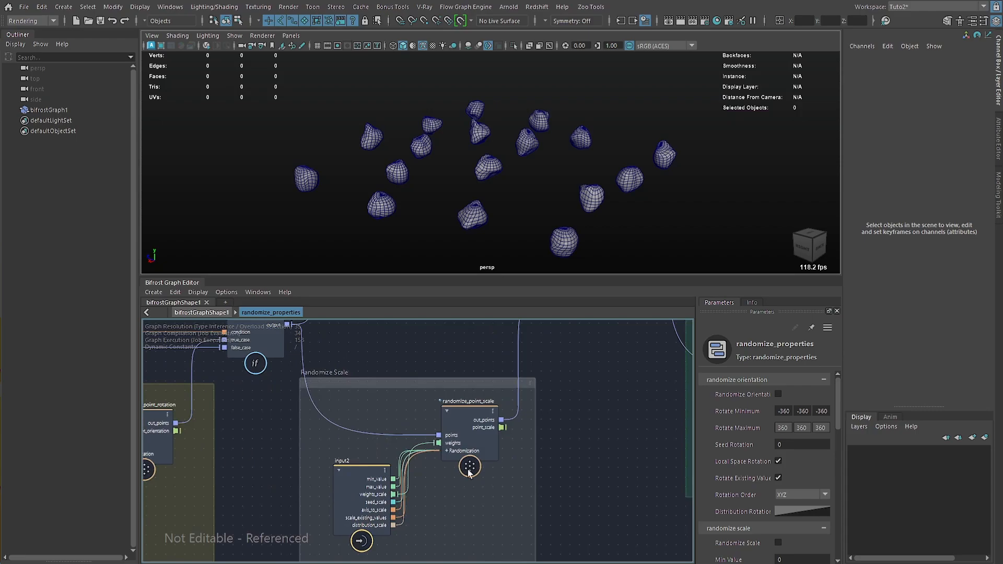
{"action": "middle_click_drag", "start_coordinate": [566, 437], "coordinate": [206, 479], "text": "alt"}
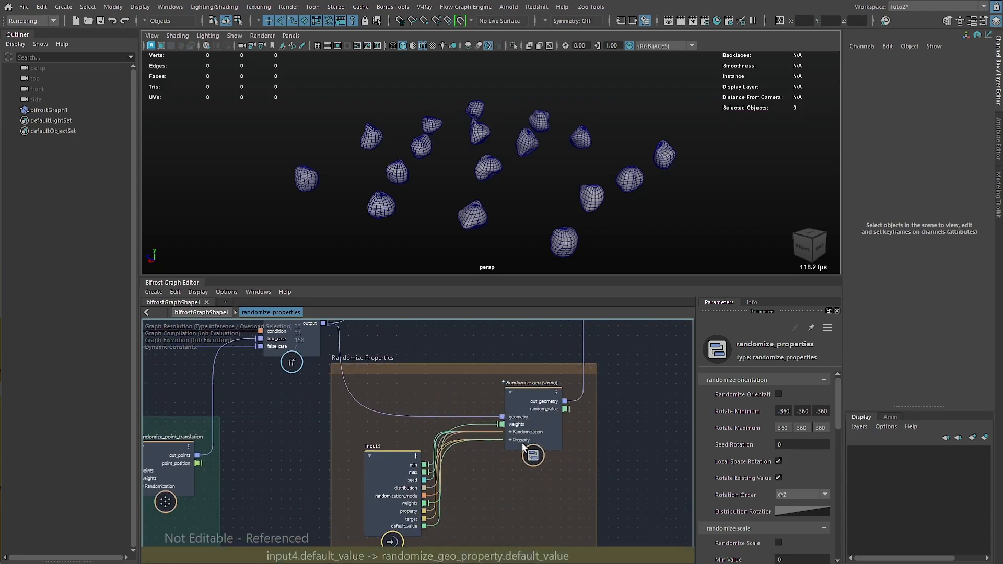
{"action": "left_click", "coordinate": [529, 405]}
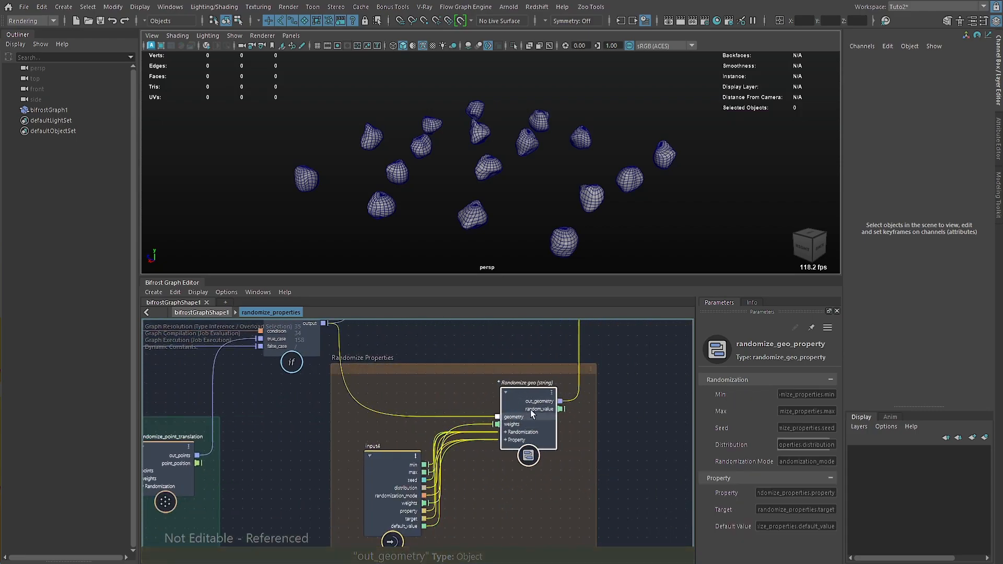
{"action": "middle_click_drag", "start_coordinate": [591, 418], "coordinate": [293, 439], "text": "alt"}
{"action": "middle_click_drag", "start_coordinate": [585, 428], "coordinate": [303, 452], "text": "alt"}
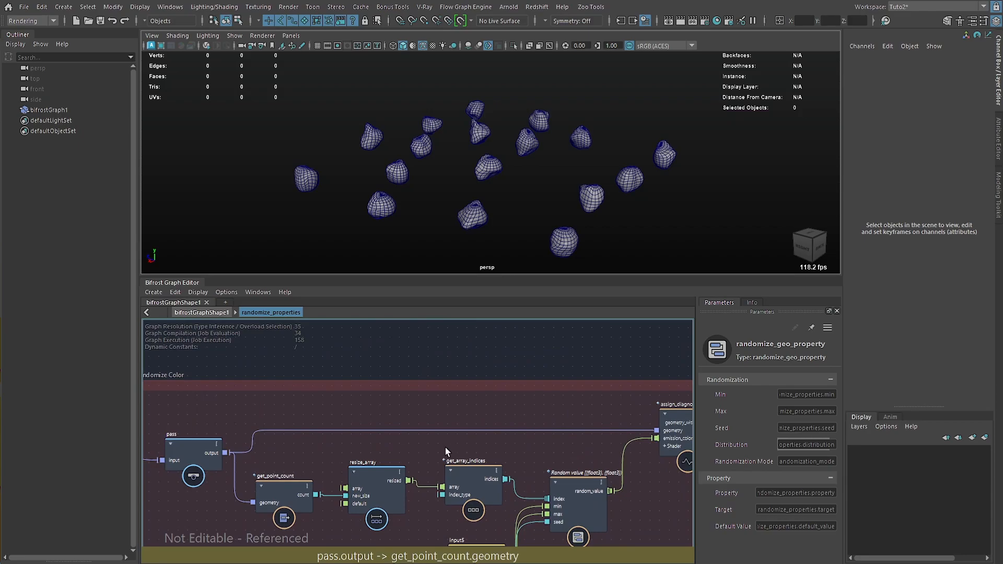
{"action": "middle_click_drag", "start_coordinate": [446, 450], "coordinate": [519, 451], "text": "alt"}
{"action": "middle_click_drag", "start_coordinate": [563, 427], "coordinate": [193, 441], "text": "alt"}
{"action": "middle_click_drag", "start_coordinate": [285, 383], "coordinate": [440, 499], "text": "alt"}
{"action": "double_click", "coordinate": [432, 460]}
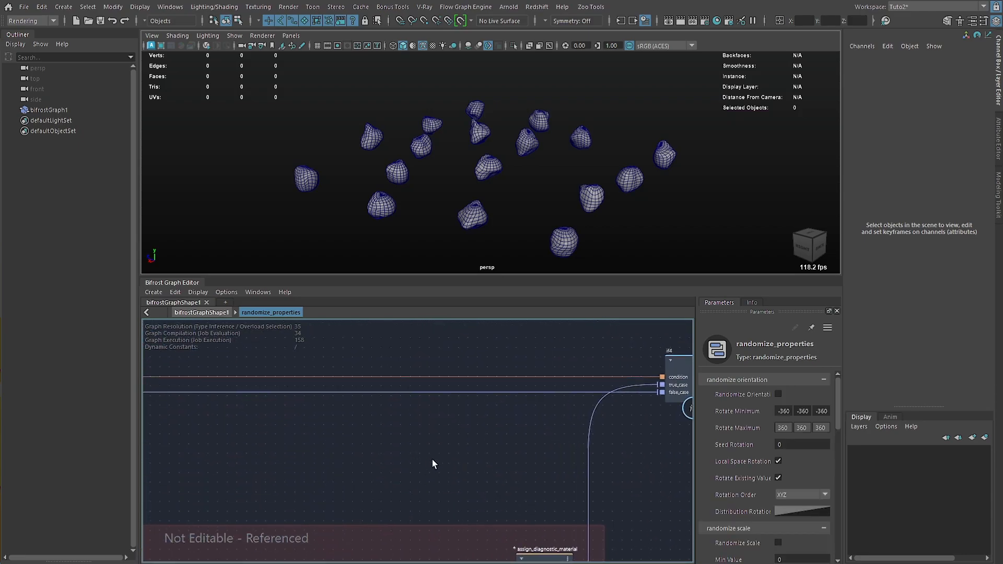
Insert randomize_properties between scatter_points and create_instances, and enable its Randomize Scale with Min Value 1 and Max Value 3.
{"action": "left_click_drag", "start_coordinate": [401, 360], "coordinate": [367, 372]}
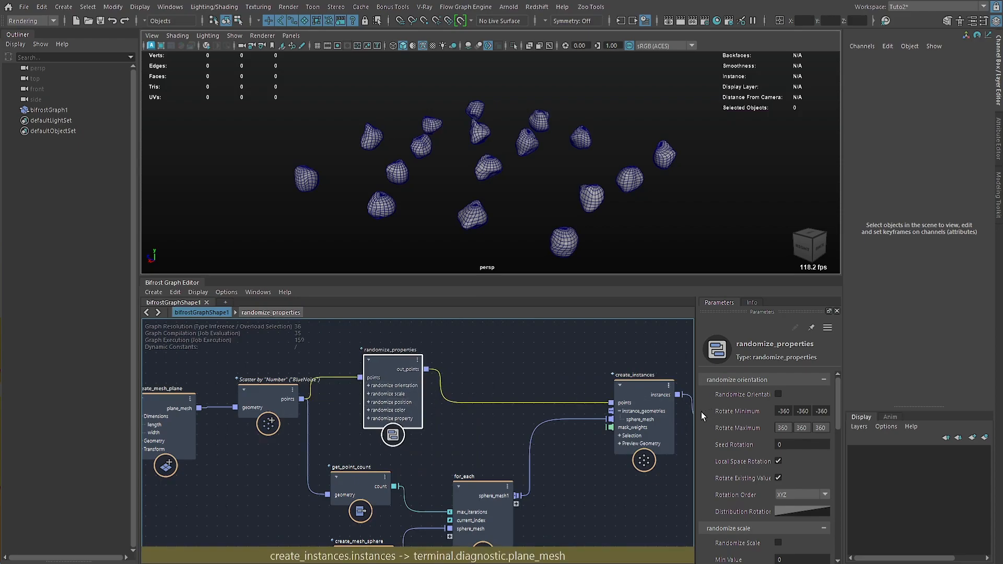
{"action": "left_click_drag", "start_coordinate": [697, 412], "coordinate": [684, 412]}
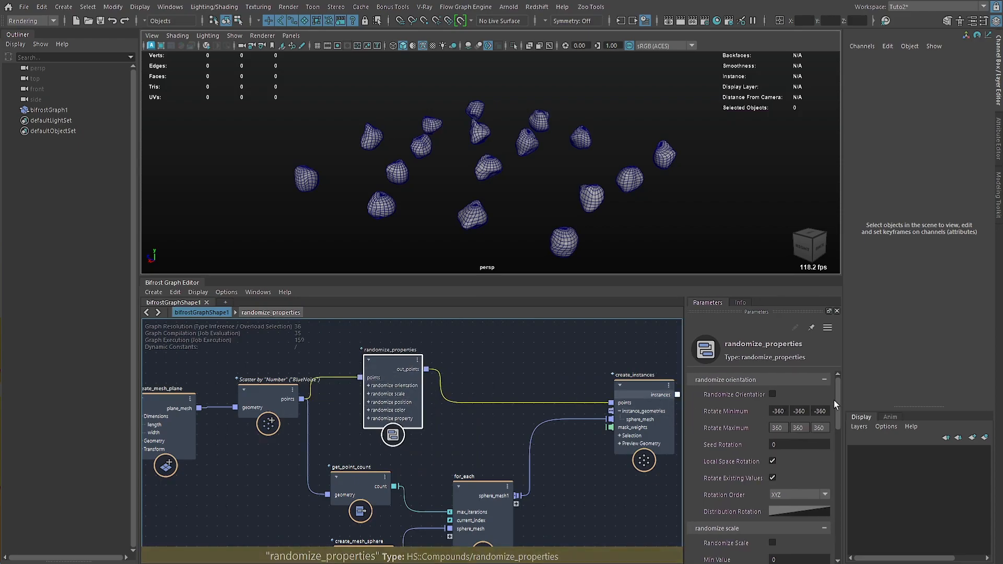
{"action": "scroll", "coordinate": [836, 399], "scroll_direction": "down", "scroll_amount": 3}
{"action": "left_click", "coordinate": [767, 447]}
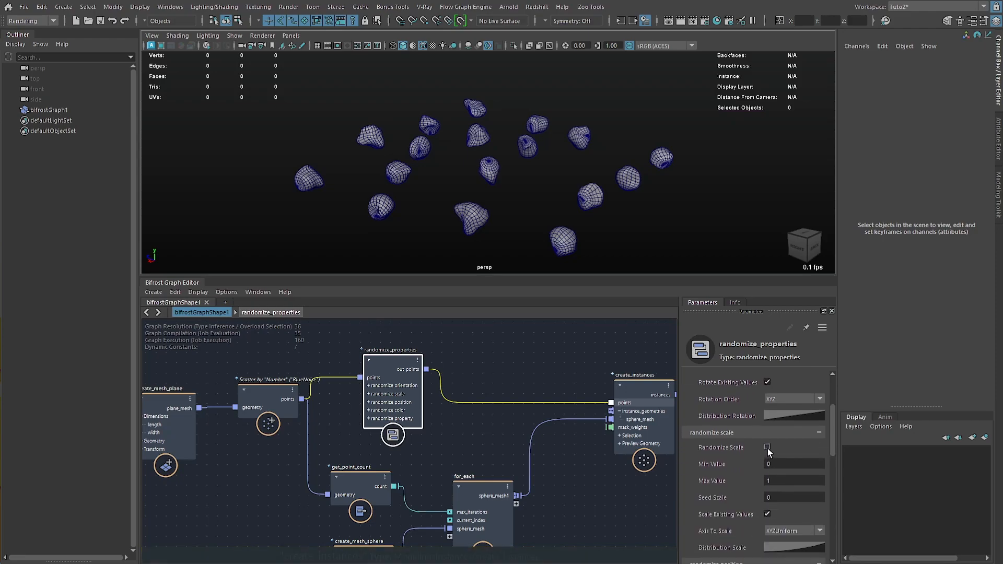
{"action": "left_click", "coordinate": [784, 463]}
{"action": "type", "text": "1"}
{"action": "key", "text": "Tab"}
{"action": "type", "text": "3"}
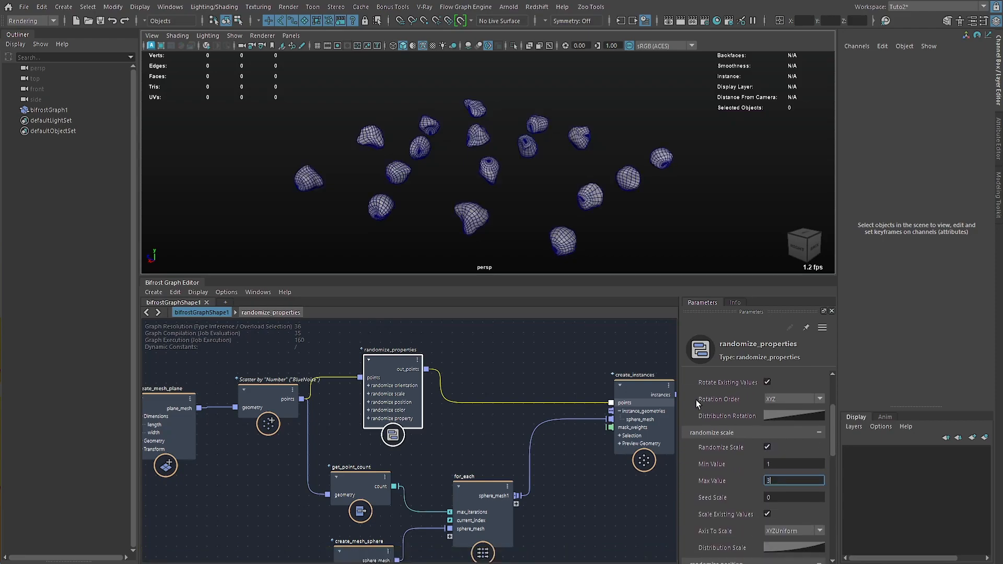
{"action": "key", "text": "Return"}
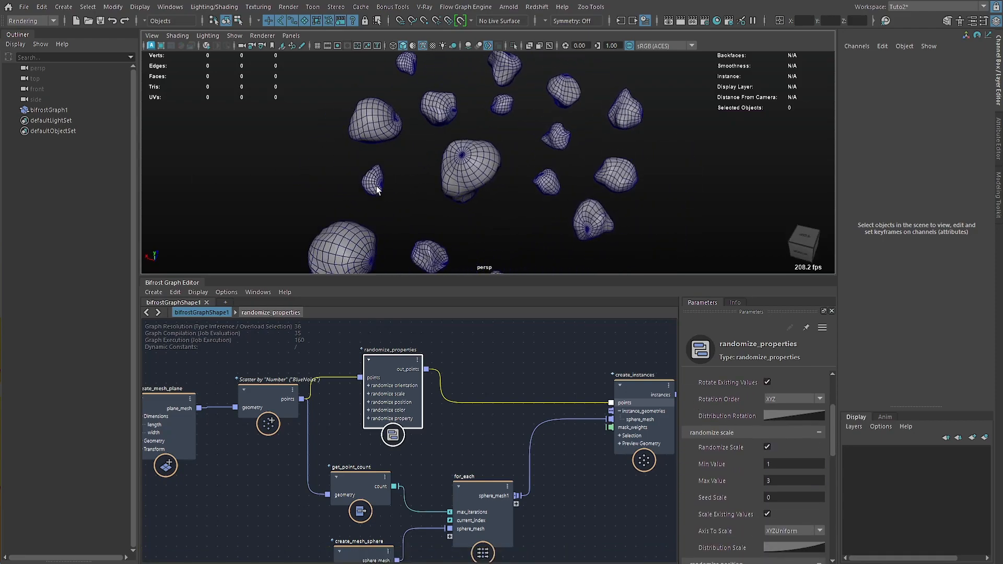
Set the scatter_points Amount to 12.
{"action": "scroll", "coordinate": [832, 400], "scroll_direction": "up", "scroll_amount": 3}
{"action": "left_click_drag", "start_coordinate": [832, 400], "coordinate": [835, 441]}
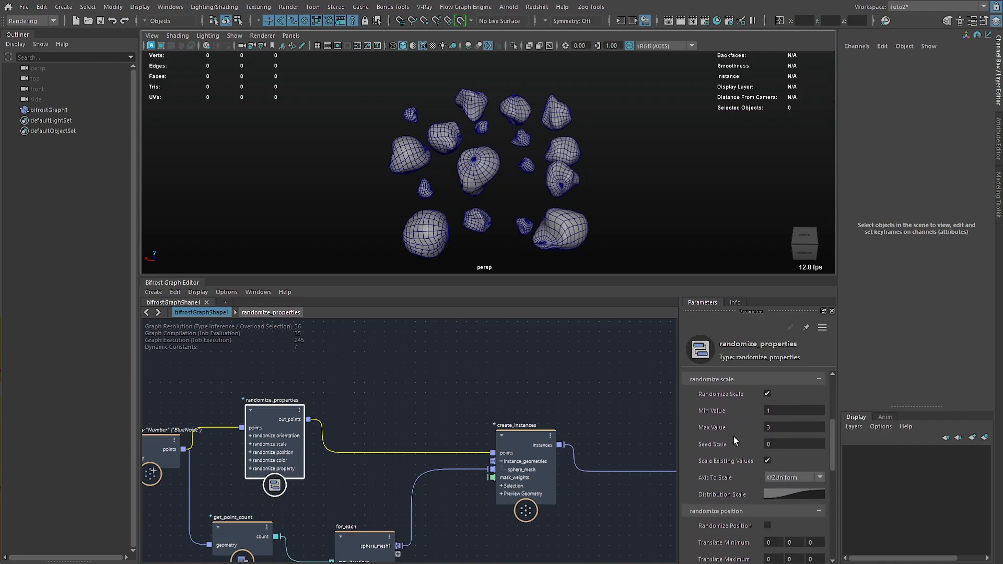
{"action": "middle_click_drag", "start_coordinate": [397, 361], "coordinate": [508, 345]}
{"action": "left_click_drag", "start_coordinate": [492, 177], "coordinate": [481, 207], "text": "alt"}
{"action": "middle_click_drag", "start_coordinate": [283, 378], "coordinate": [404, 382]}
{"action": "left_click", "coordinate": [399, 445]}
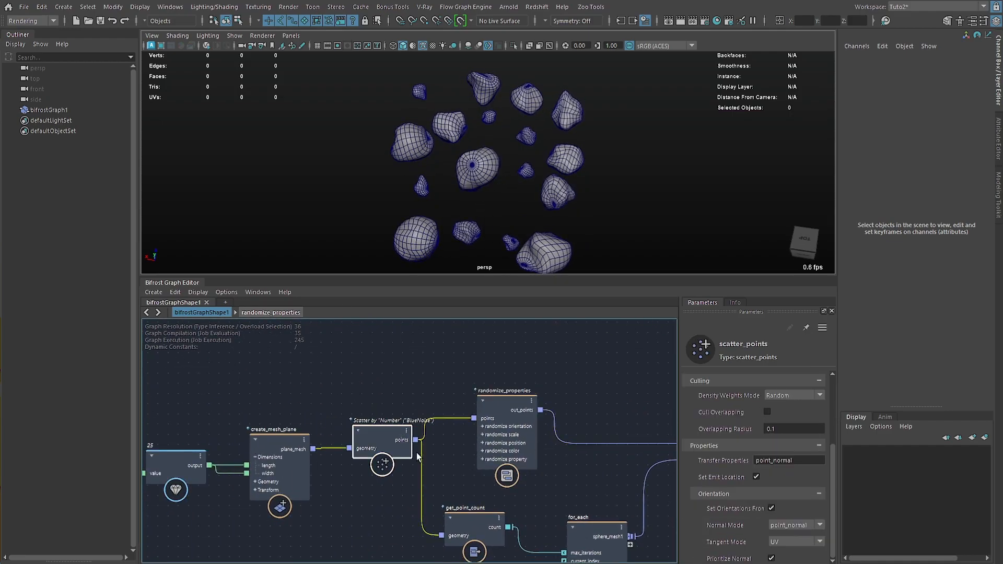
{"action": "scroll", "coordinate": [835, 431], "scroll_direction": "up", "scroll_amount": 3}
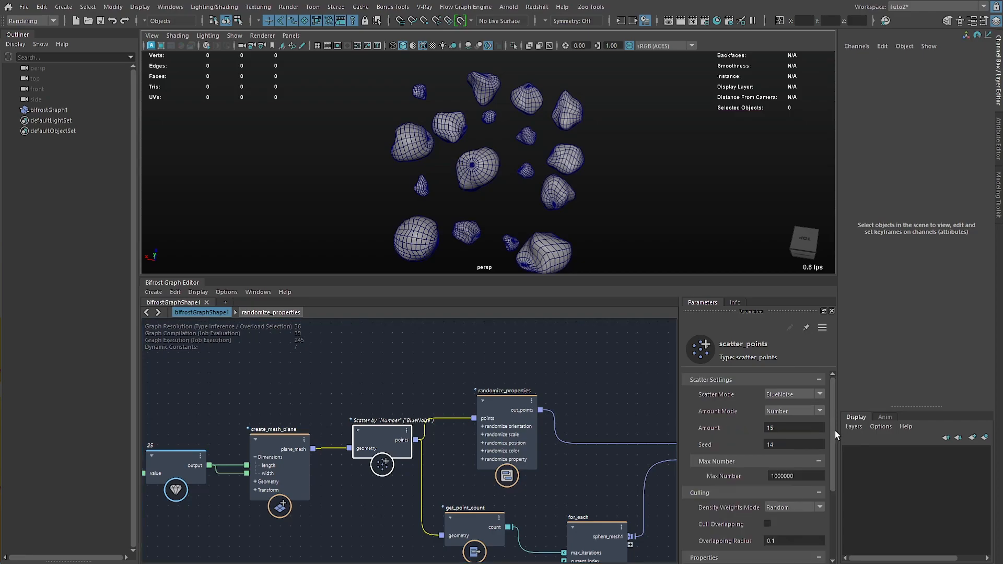
{"action": "double_click", "coordinate": [799, 429]}
{"action": "type", "text": "12"}
{"action": "key", "text": "Return"}
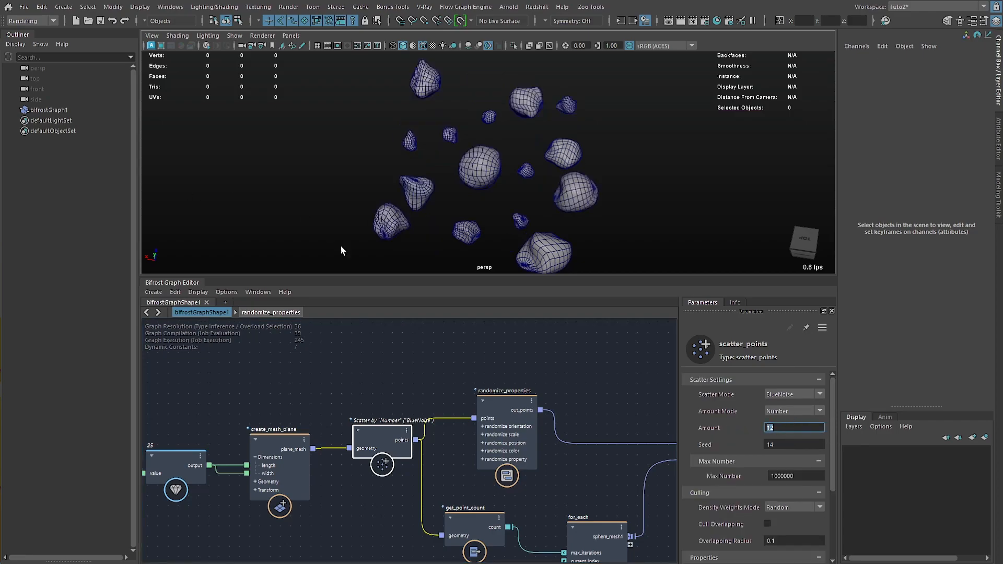
Adjust the scatter_points Amount, and move the mesh_to_level_set node slightly away from create_instances.
{"action": "left_click_drag", "start_coordinate": [793, 447], "coordinate": [816, 446], "text": "ctrl"}
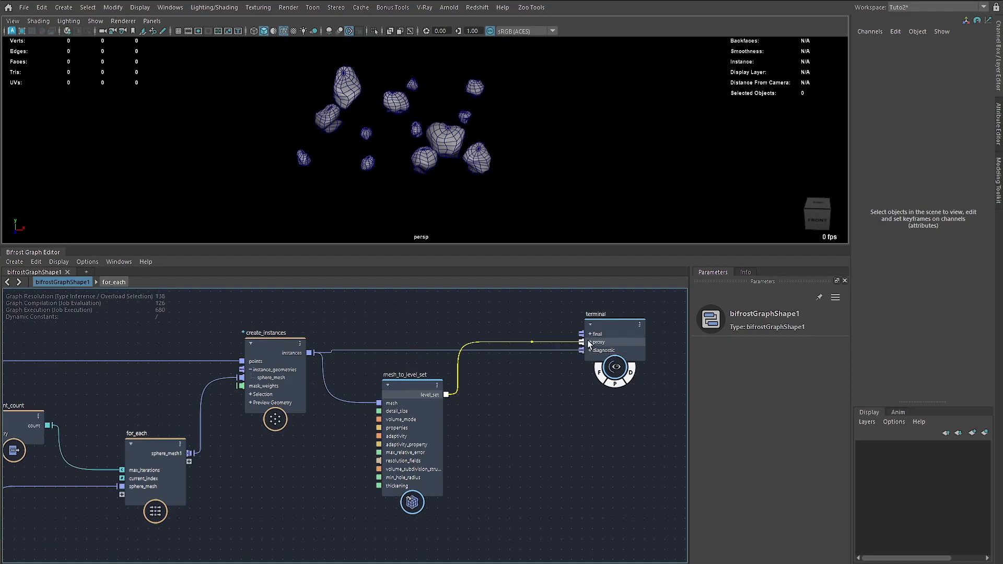
{"action": "left_click_drag", "start_coordinate": [410, 399], "coordinate": [418, 402]}
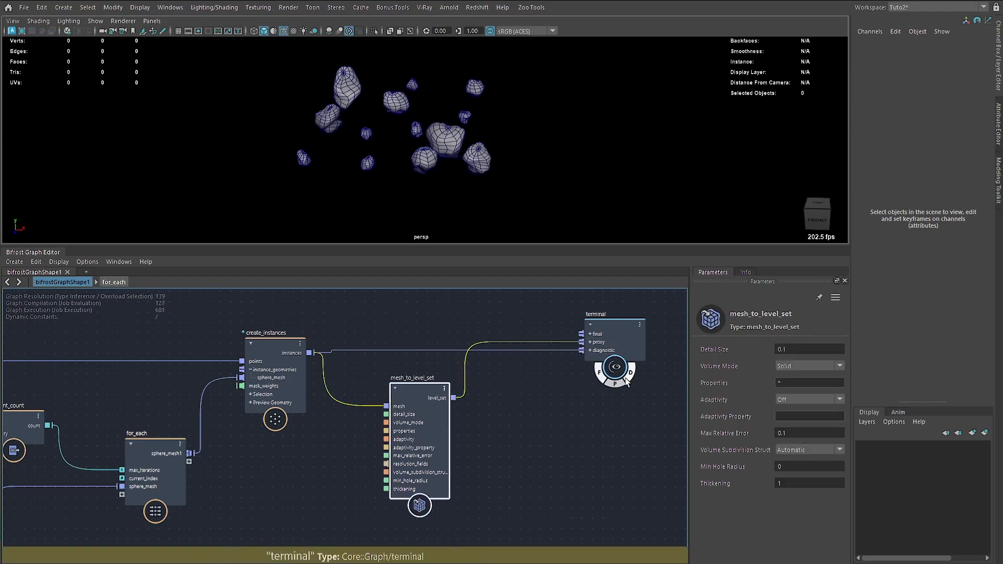
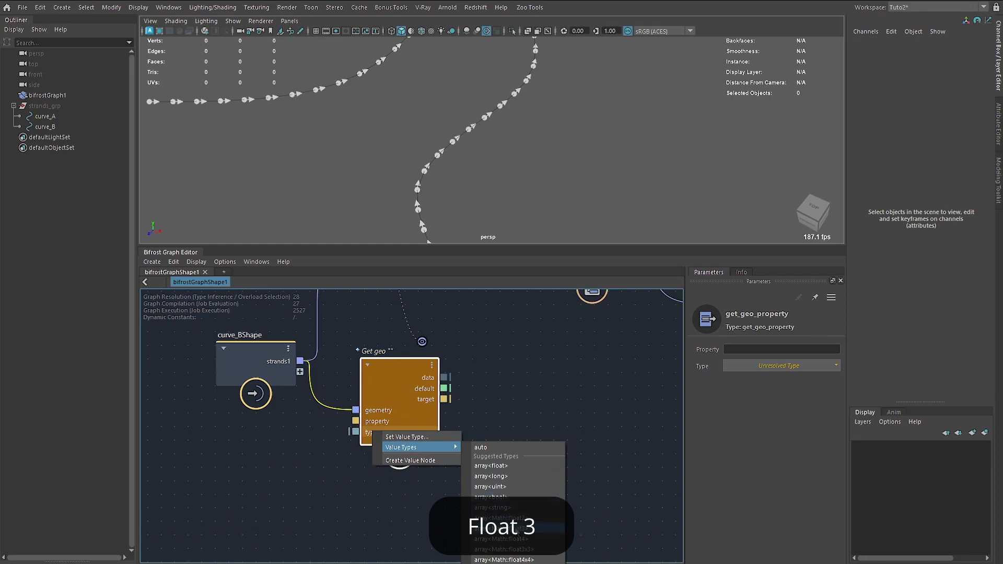
Set the get_geo_property node's type to array<Math::float3> and its Property to point_tangent.
{"action": "left_click", "coordinate": [514, 528]}
{"action": "left_click_drag", "start_coordinate": [419, 420], "coordinate": [412, 454]}
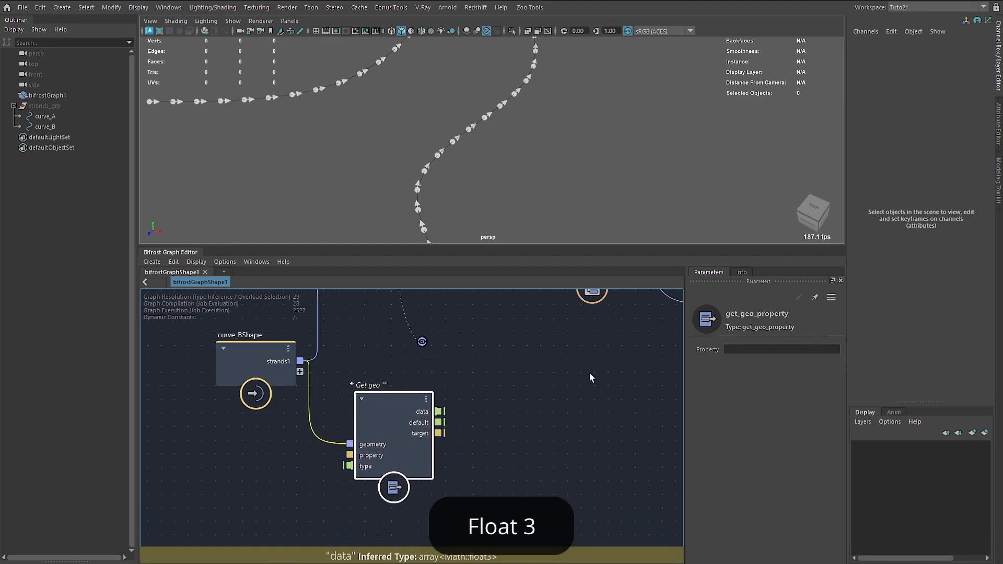
{"action": "left_click", "coordinate": [752, 347]}
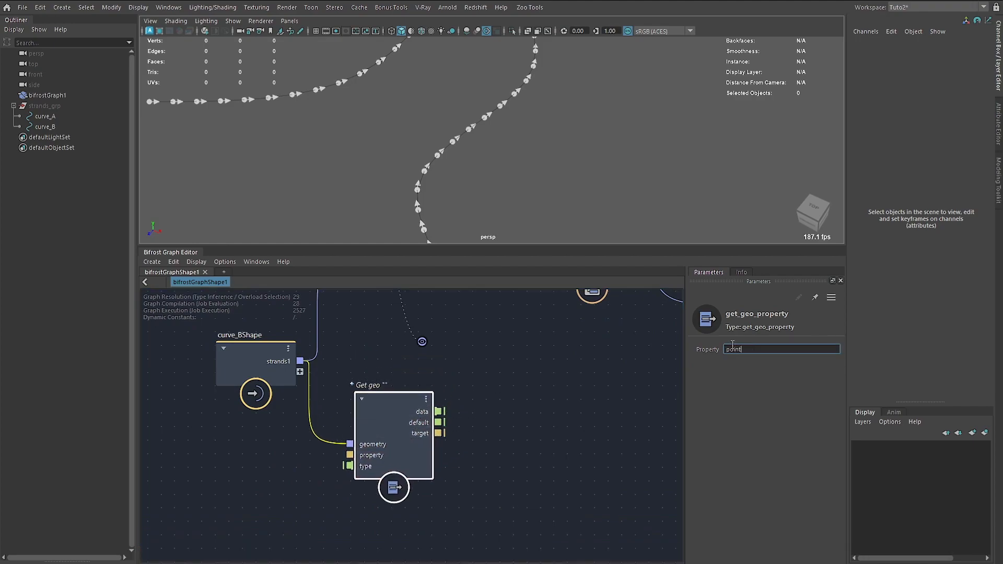
{"action": "type", "text": "ngentpoint_ta"}
Add a set_point_velocity node and place it below the link leading into merge_geometry.
{"action": "middle_click_drag", "start_coordinate": [492, 346], "coordinate": [386, 478], "text": "alt"}
{"action": "left_click", "coordinate": [410, 419]}
{"action": "key", "text": "Tab"}
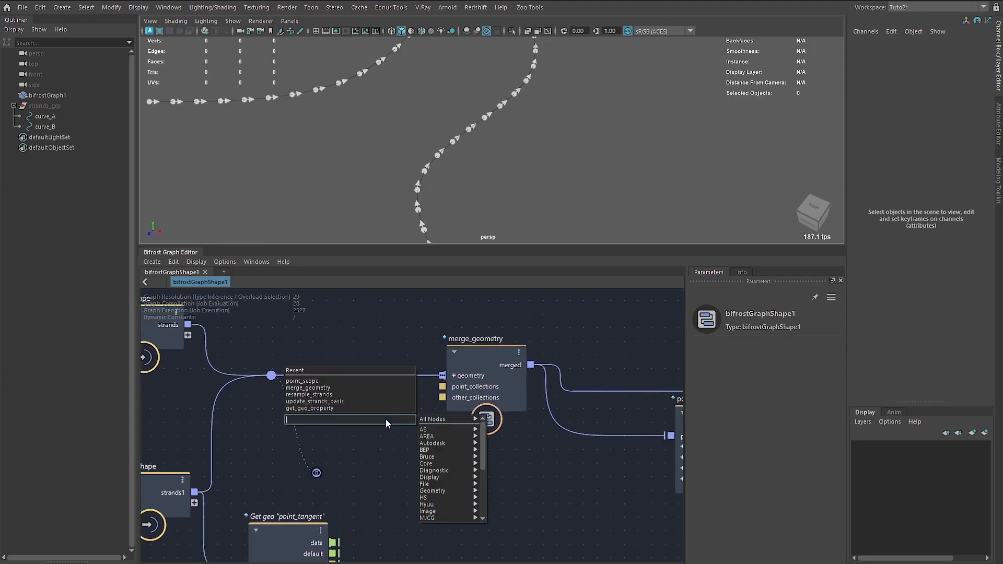
{"action": "type", "text": "spv"}
{"action": "key", "text": "Down"}
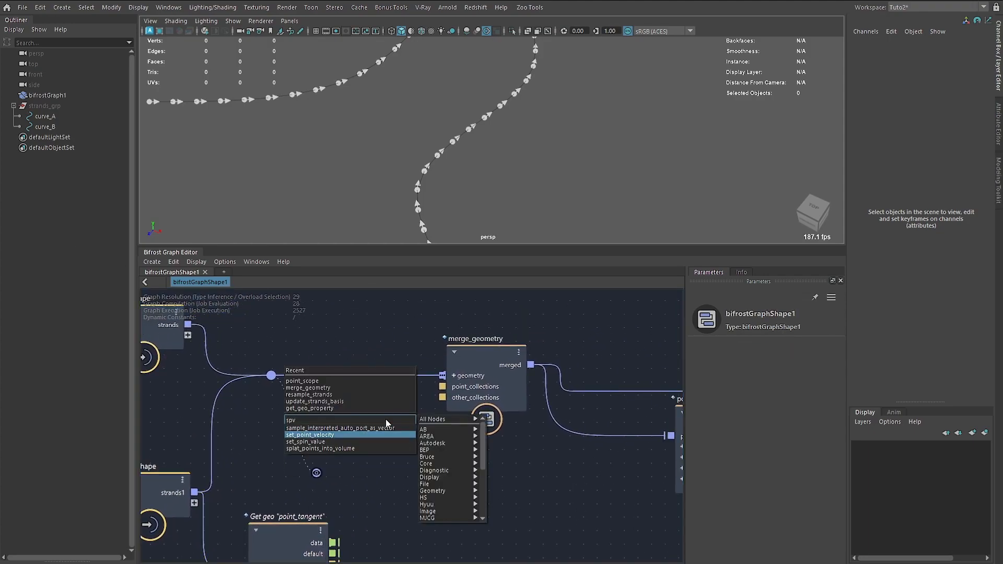
{"action": "key", "text": "Return"}
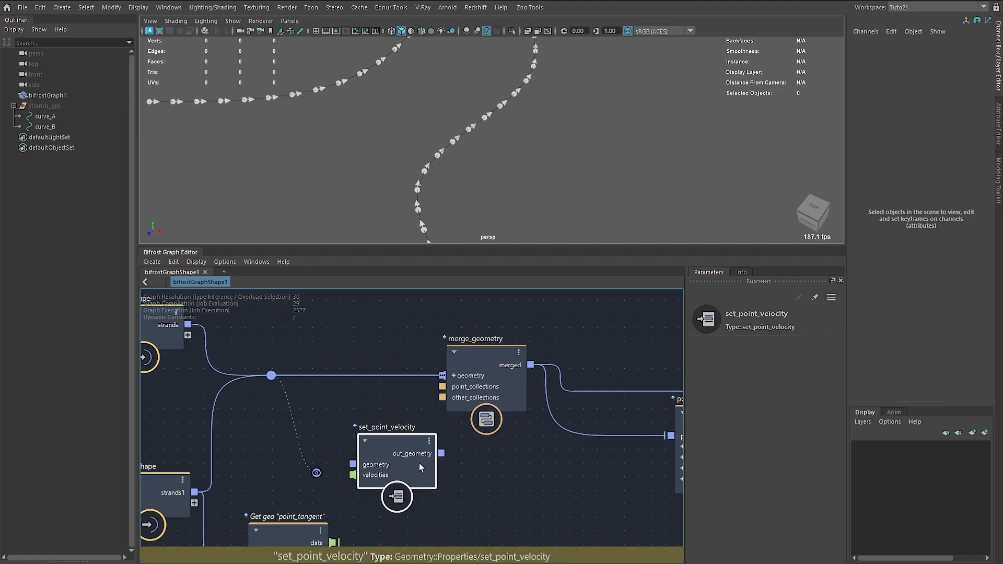
{"action": "left_click_drag", "start_coordinate": [419, 463], "coordinate": [383, 418]}
Wire curve_BShape's strands and the point_tangent data into set_point_velocity, and route its out_geometry into merge_geometry.
{"action": "middle_click_drag", "start_coordinate": [356, 468], "coordinate": [484, 380], "text": "alt"}
{"action": "left_click_drag", "start_coordinate": [457, 454], "coordinate": [458, 351]}
{"action": "left_click_drag", "start_coordinate": [416, 443], "coordinate": [308, 404]}
{"action": "left_click_drag", "start_coordinate": [501, 318], "coordinate": [450, 338]}
{"action": "middle_click_drag", "start_coordinate": [523, 397], "coordinate": [365, 438], "text": "alt"}
Inspect the properties carried by set_point_velocity's out_geometry link with a watchpoint, and delete the watchpoint.
{"action": "right_click", "coordinate": [351, 335]}
{"action": "left_click", "coordinate": [359, 343]}
{"action": "left_click_drag", "start_coordinate": [359, 342], "coordinate": [380, 391]}
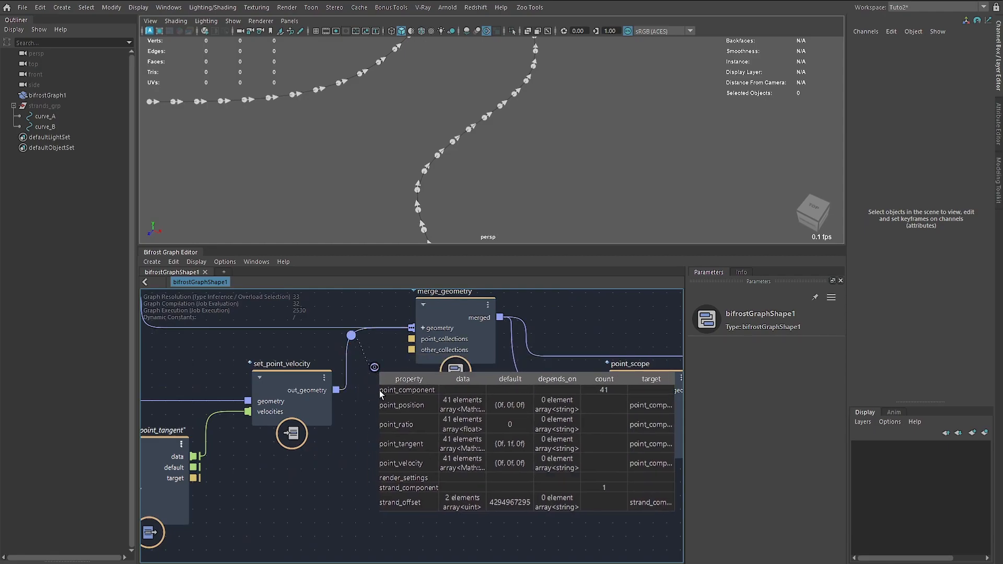
{"action": "left_click", "coordinate": [416, 469]}
{"action": "key", "text": "Delete"}
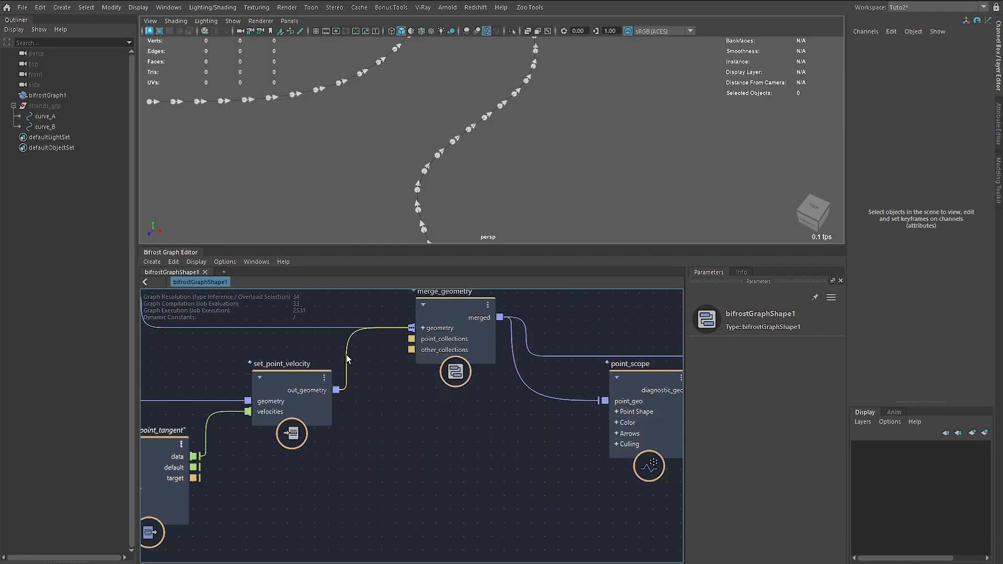
Check the point_scope settings and add a watchpoint on the link from set_point_velocity to merge_geometry.
{"action": "left_click_drag", "start_coordinate": [293, 402], "coordinate": [292, 406]}
{"action": "middle_click_drag", "start_coordinate": [456, 413], "coordinate": [339, 402], "text": "alt"}
{"action": "left_click_drag", "start_coordinate": [531, 392], "coordinate": [528, 412]}
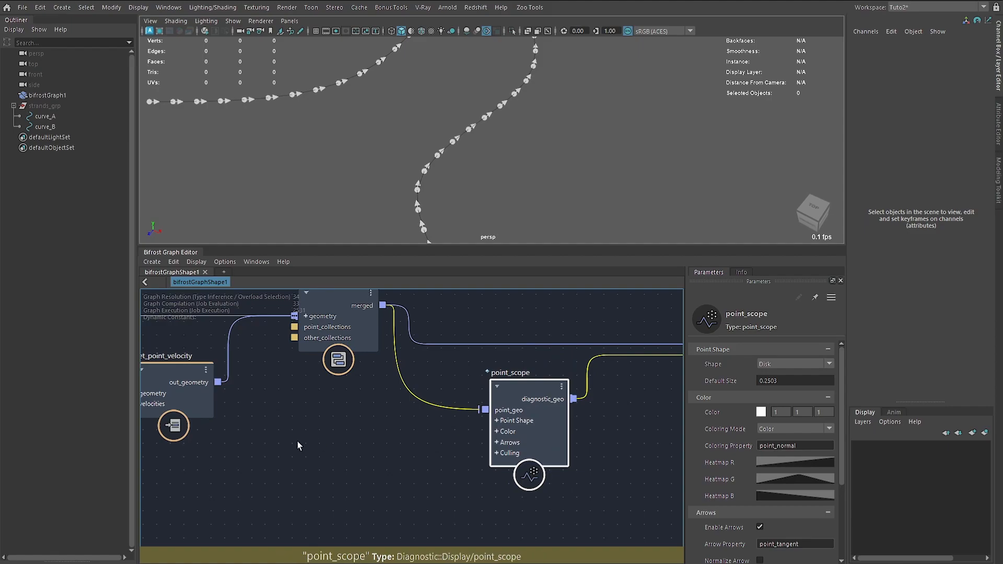
{"action": "middle_click_drag", "start_coordinate": [297, 442], "coordinate": [547, 423], "text": "alt"}
{"action": "right_click", "coordinate": [478, 337]}
{"action": "left_click", "coordinate": [485, 344]}
Compare with a watchpoint on the strands link entering set_point_velocity, remove the output watchpoint, and highlight the point_ratio property.
{"action": "right_click_drag", "start_coordinate": [283, 374], "coordinate": [293, 386]}
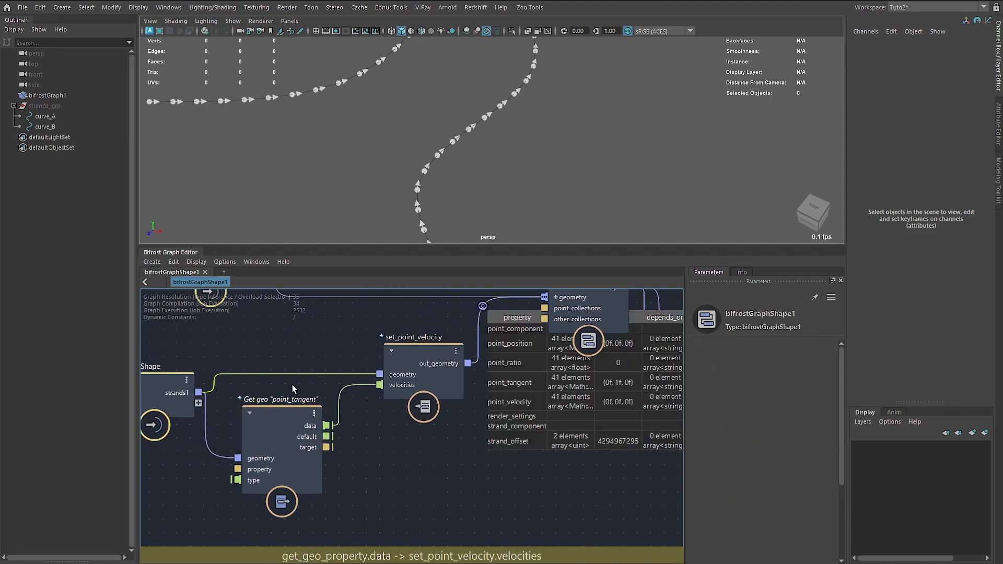
{"action": "left_click_drag", "start_coordinate": [294, 387], "coordinate": [428, 458]}
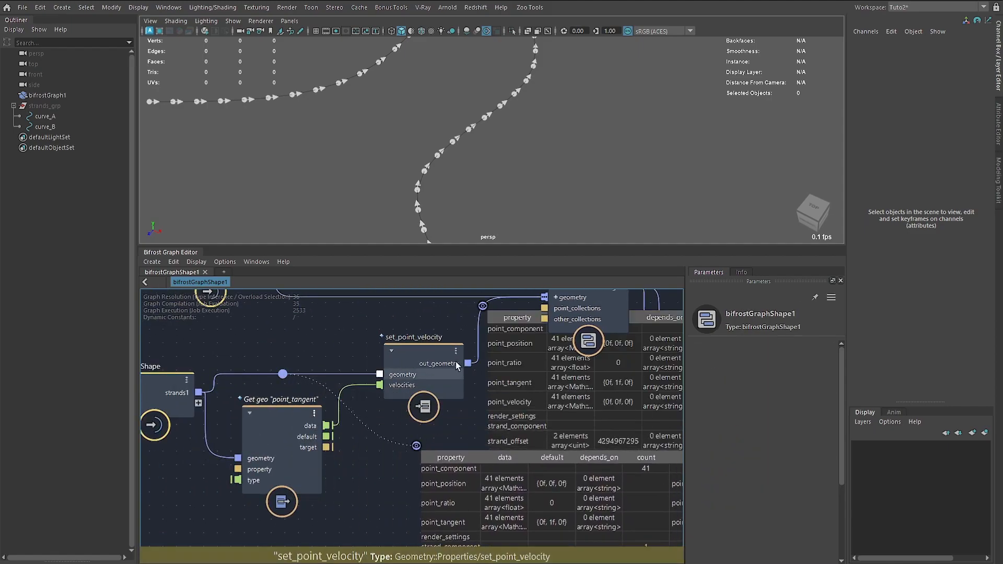
{"action": "left_click", "coordinate": [484, 306]}
{"action": "middle_click_drag", "start_coordinate": [396, 486], "coordinate": [337, 430], "text": "alt"}
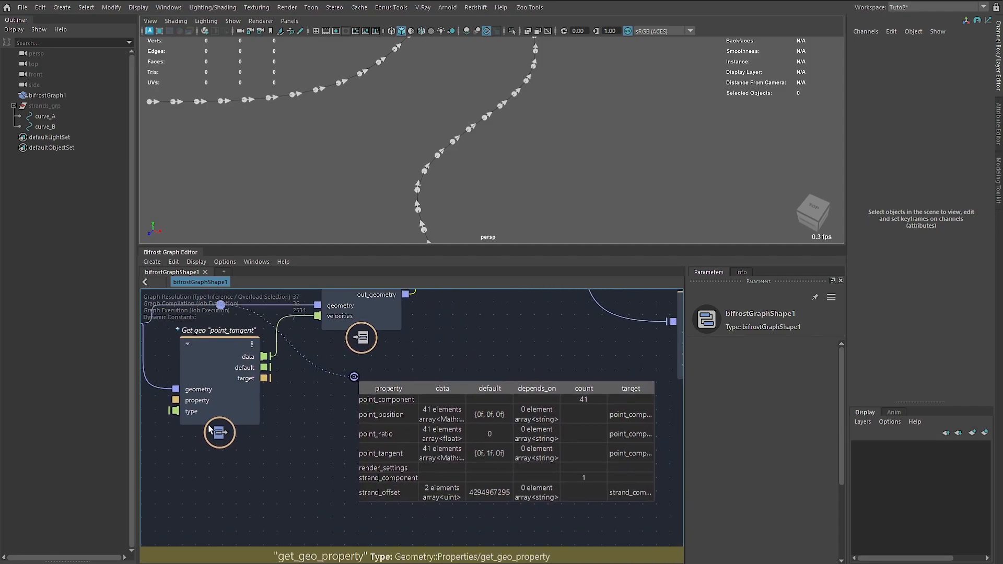
{"action": "left_click", "coordinate": [376, 438]}
{"action": "middle_click_drag", "start_coordinate": [399, 378], "coordinate": [273, 509], "text": "alt"}
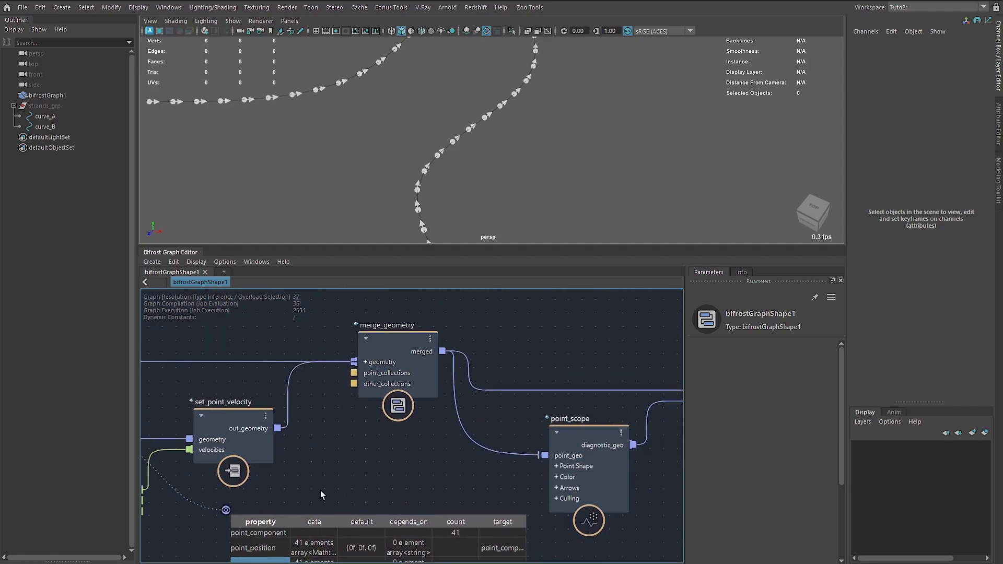
Set point_scope's Coloring Property to point_ratio and its Coloring Mode to ColoredProperty.
{"action": "middle_click_drag", "start_coordinate": [558, 464], "coordinate": [409, 441], "text": "alt"}
{"action": "left_click_drag", "start_coordinate": [409, 443], "coordinate": [407, 450]}
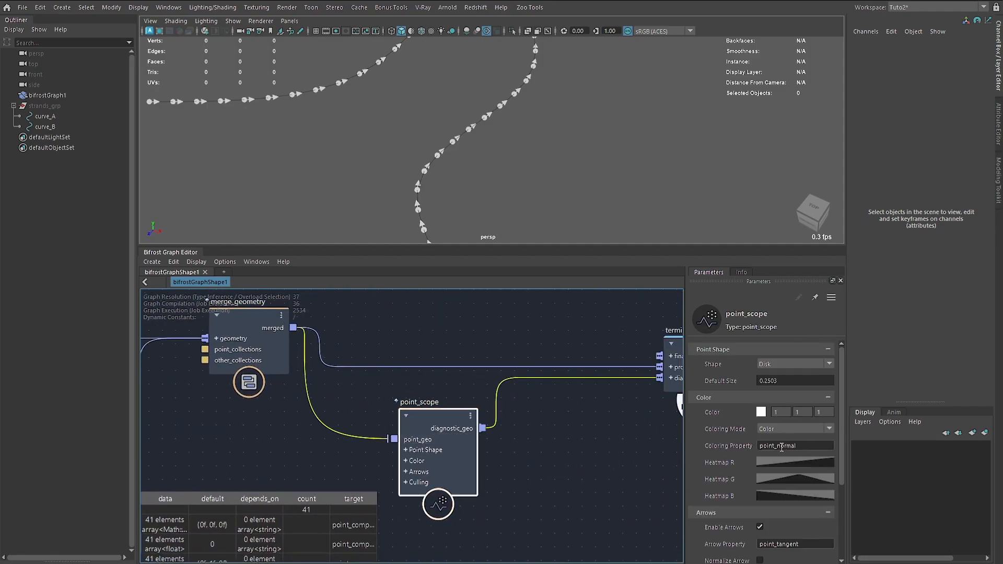
{"action": "left_click_drag", "start_coordinate": [781, 447], "coordinate": [815, 447]}
{"action": "key", "text": "BackSpace"}
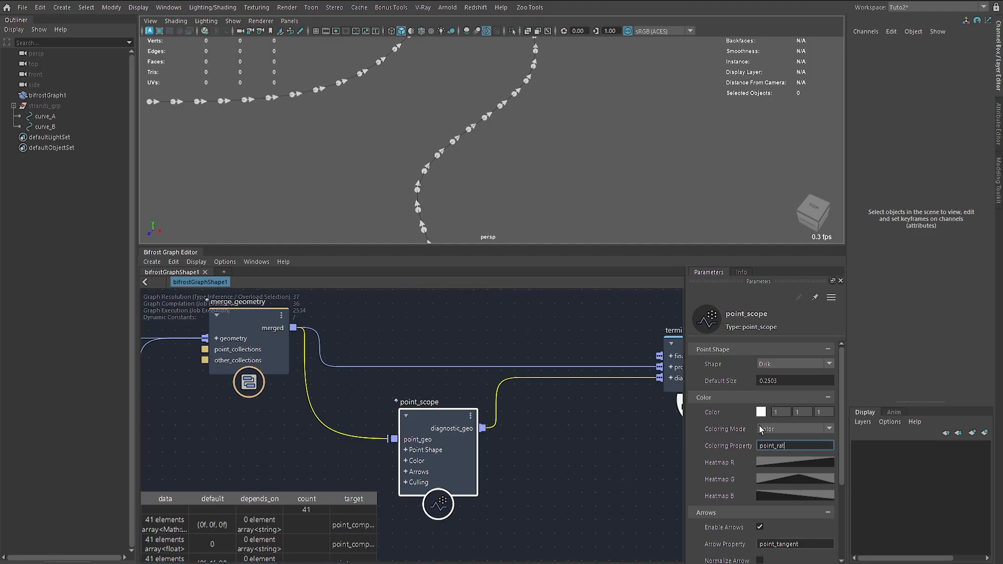
{"action": "left_click", "coordinate": [794, 429]}
{"action": "left_click", "coordinate": [795, 442]}
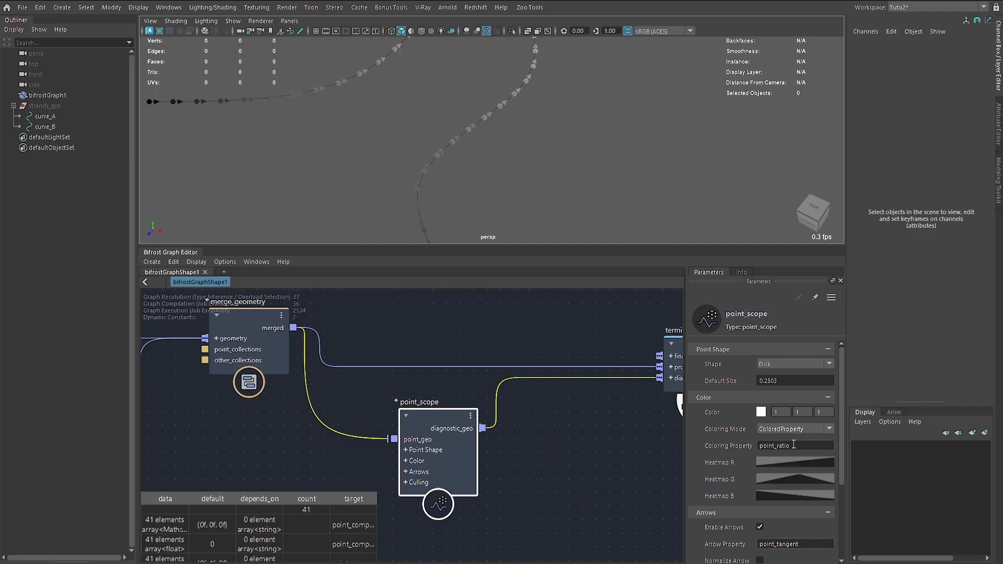
{"action": "left_click_drag", "start_coordinate": [454, 195], "coordinate": [364, 197], "text": "alt"}
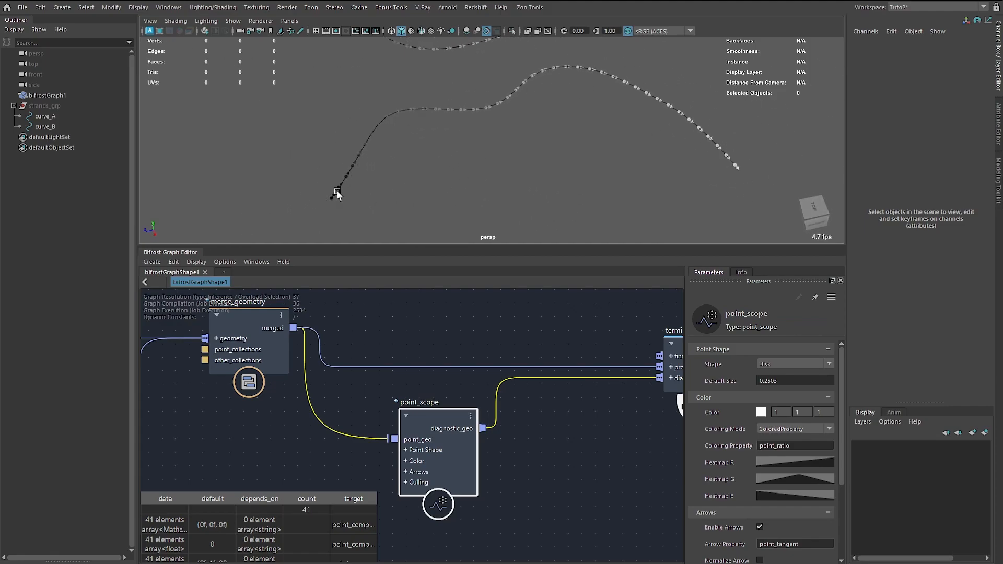
Annotate the nearer curve from start to end with red Blue Pencil strokes, and clear the annotation.
{"action": "left_click", "coordinate": [300, 31]}
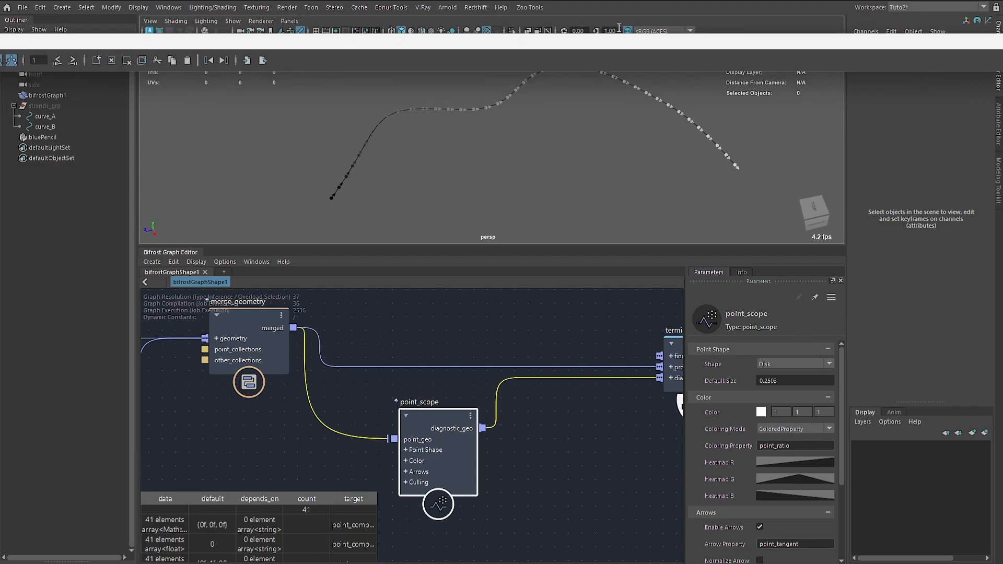
{"action": "left_click", "coordinate": [400, 108]}
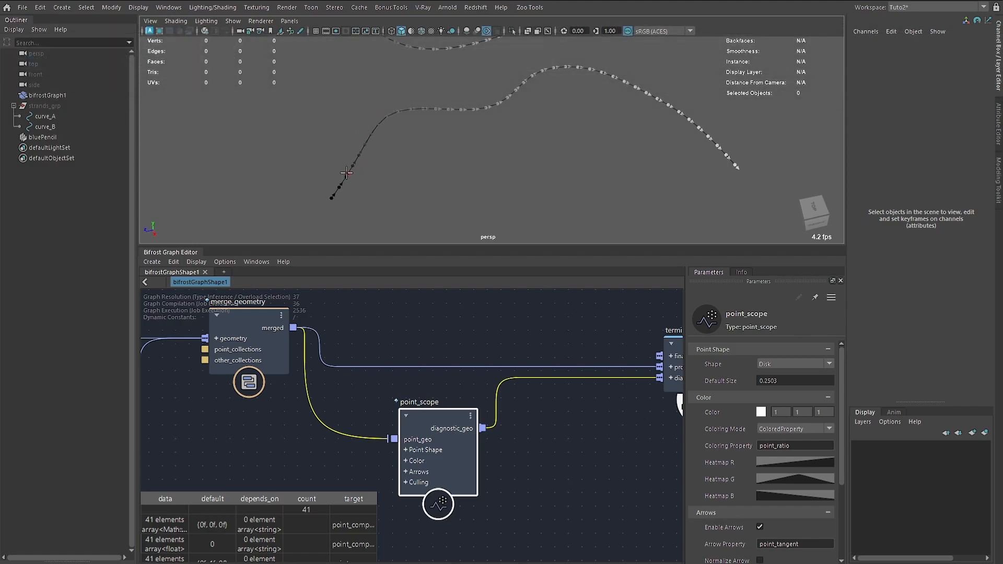
{"action": "left_click_drag", "start_coordinate": [333, 197], "coordinate": [342, 198]}
{"action": "left_click_drag", "start_coordinate": [737, 169], "coordinate": [737, 186]}
{"action": "mouse_move", "coordinate": [351, 186]}
{"action": "left_mouse_down"}
{"action": "mouse_move", "coordinate": [462, 125]}
{"action": "mouse_move", "coordinate": [612, 90]}
{"action": "mouse_move", "coordinate": [701, 144]}
{"action": "left_mouse_up"}
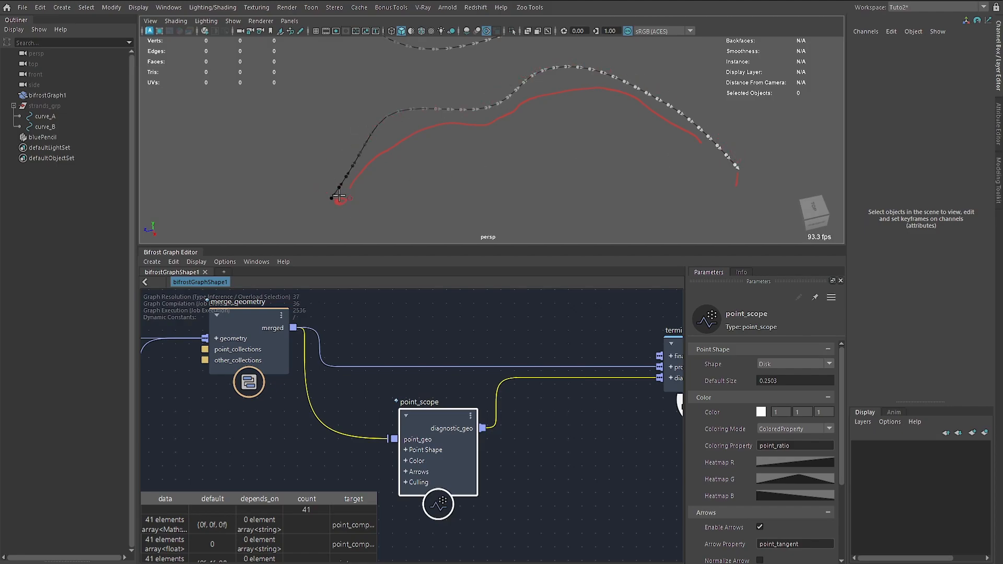
{"action": "left_click_drag", "start_coordinate": [339, 201], "coordinate": [737, 196]}
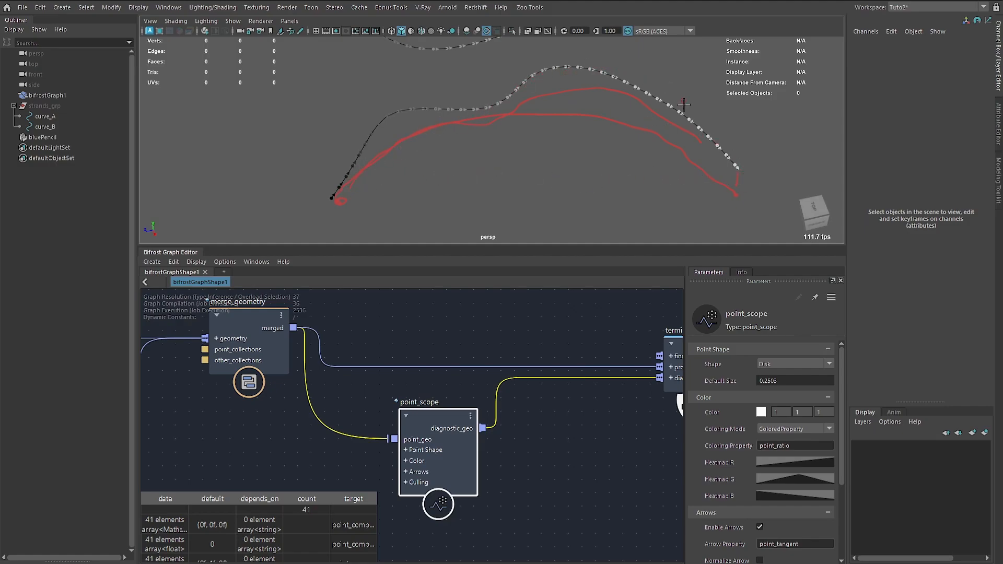
{"action": "left_click", "coordinate": [300, 31]}
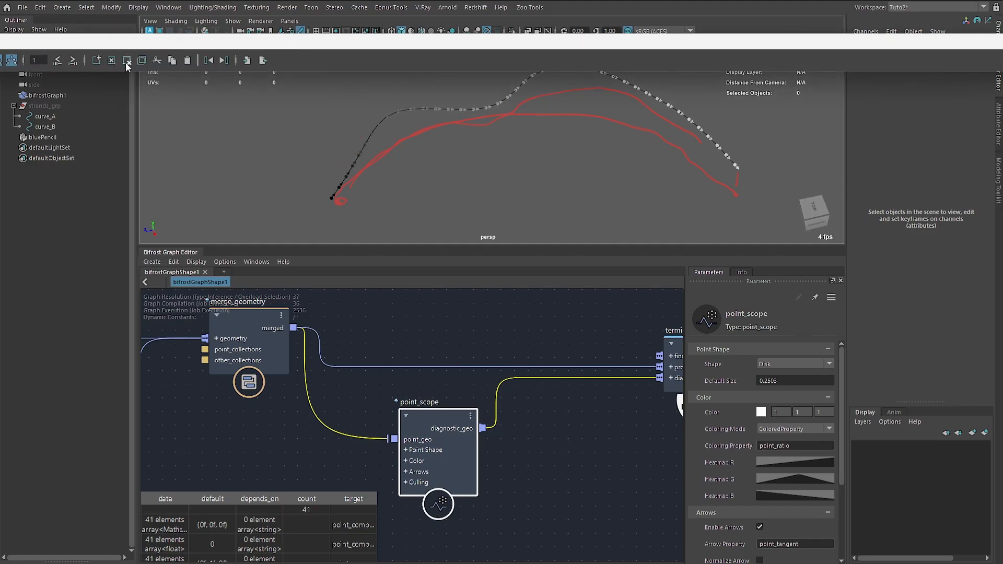
{"action": "left_click", "coordinate": [301, 31]}
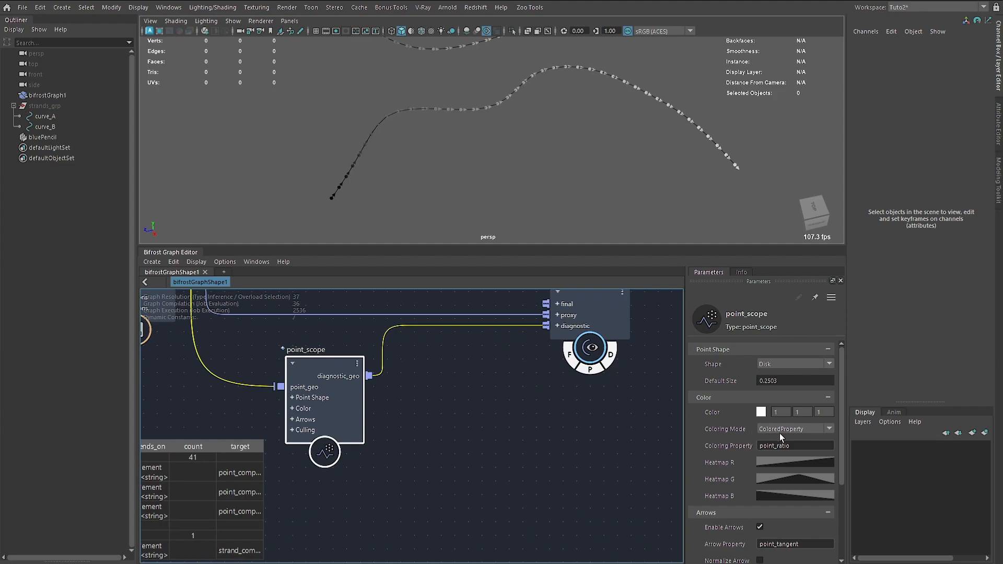
Set point_scope's Coloring Mode to Color, and remove the watchpoint on curve_BShape's strands link.
{"action": "left_click", "coordinate": [779, 434]}
{"action": "left_click", "coordinate": [788, 435]}
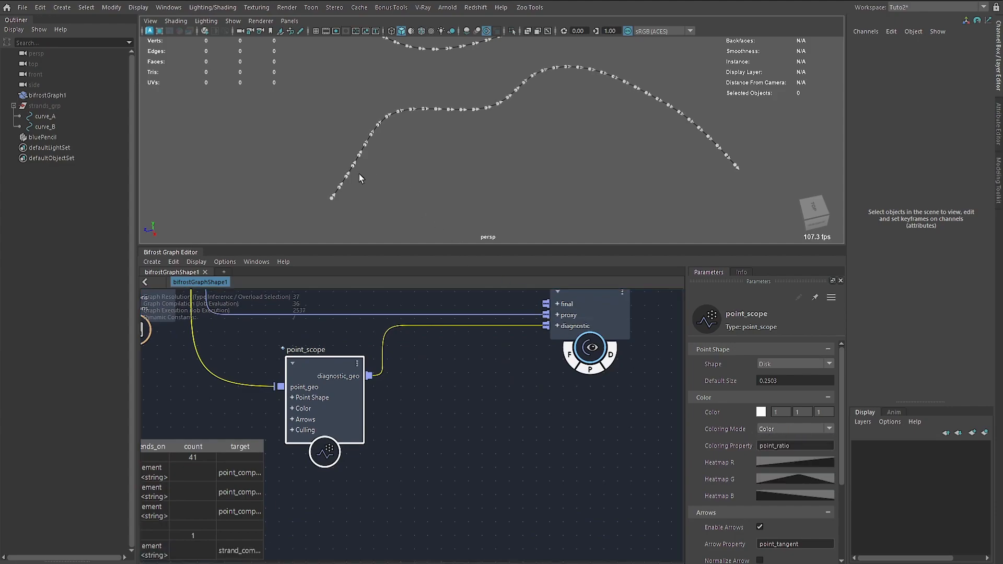
{"action": "middle_click_drag", "start_coordinate": [195, 390], "coordinate": [465, 385], "text": "alt"}
{"action": "middle_click_drag", "start_coordinate": [256, 396], "coordinate": [452, 421], "text": "alt"}
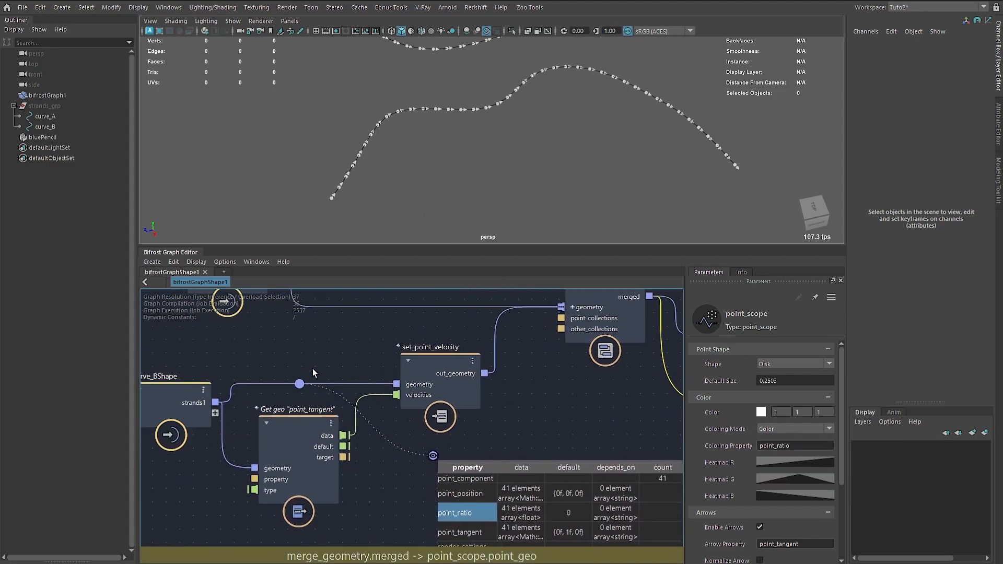
{"action": "left_click", "coordinate": [362, 410]}
Duplicate the point_tangent get_geo_property and set_point_velocity nodes, and place the copies on the curve_AShape branch.
{"action": "middle_click_drag", "start_coordinate": [397, 471], "coordinate": [353, 495], "text": "alt"}
{"action": "left_click_drag", "start_coordinate": [461, 505], "coordinate": [253, 415]}
{"action": "middle_click_drag", "start_coordinate": [368, 332], "coordinate": [392, 407], "text": "alt"}
{"action": "left_click", "coordinate": [416, 351]}
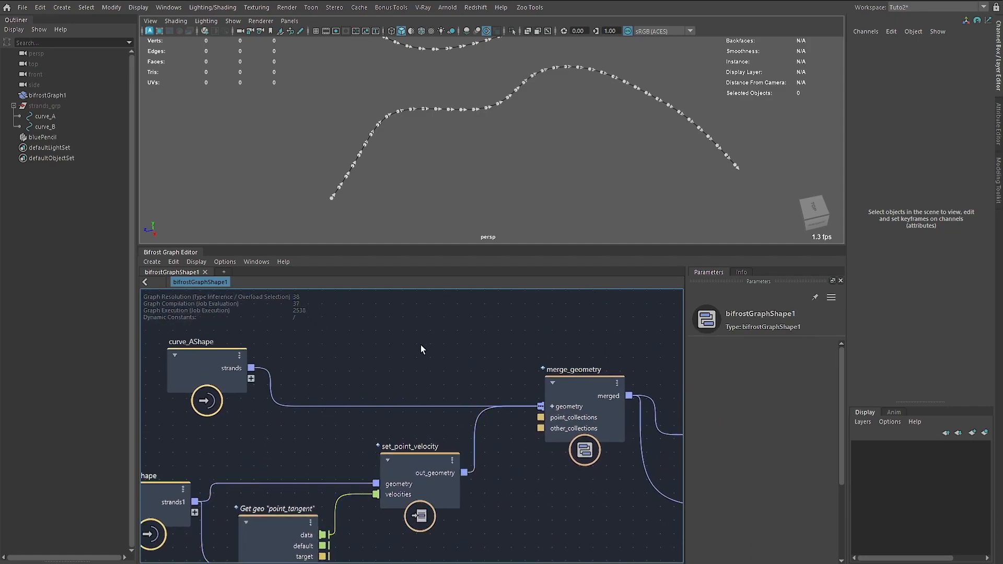
{"action": "key", "text": "ctrl+v"}
{"action": "left_click_drag", "start_coordinate": [422, 394], "coordinate": [483, 328]}
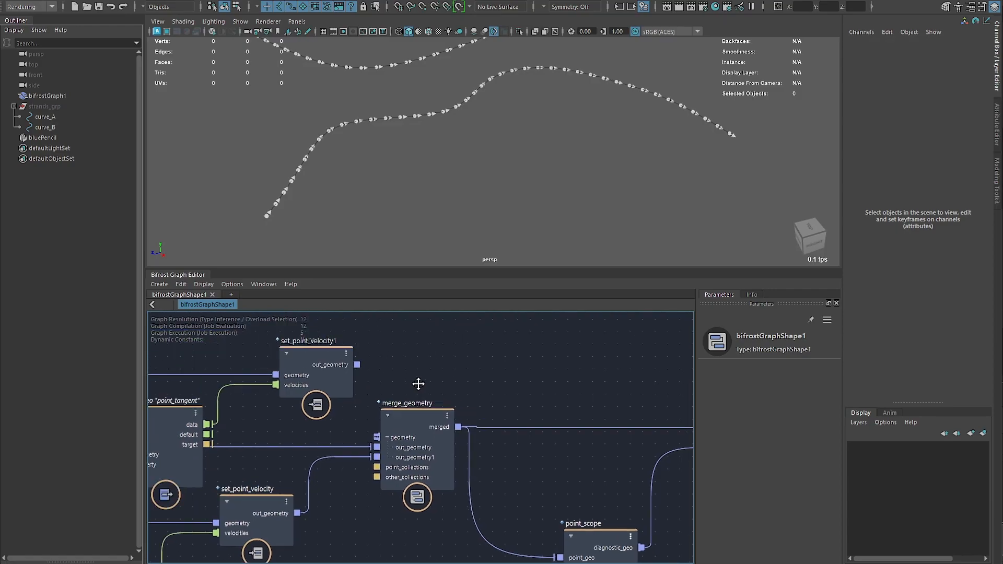
Delete the merge_geometry node that joins the two set_point_velocity branches.
{"action": "left_click", "coordinate": [344, 390]}
{"action": "middle_click_drag", "start_coordinate": [410, 428], "coordinate": [399, 402], "text": "alt"}
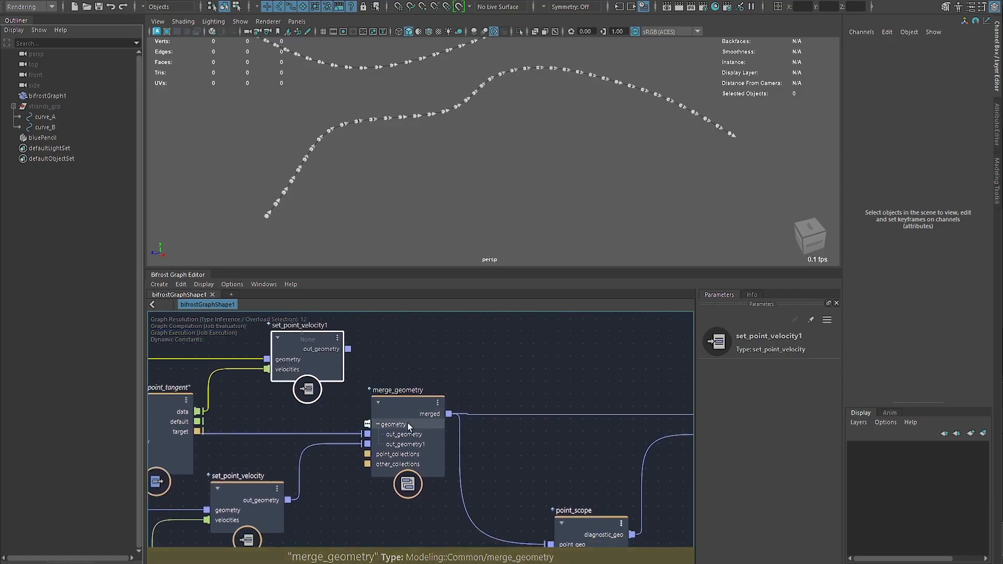
{"action": "left_click_drag", "start_coordinate": [407, 423], "coordinate": [429, 415]}
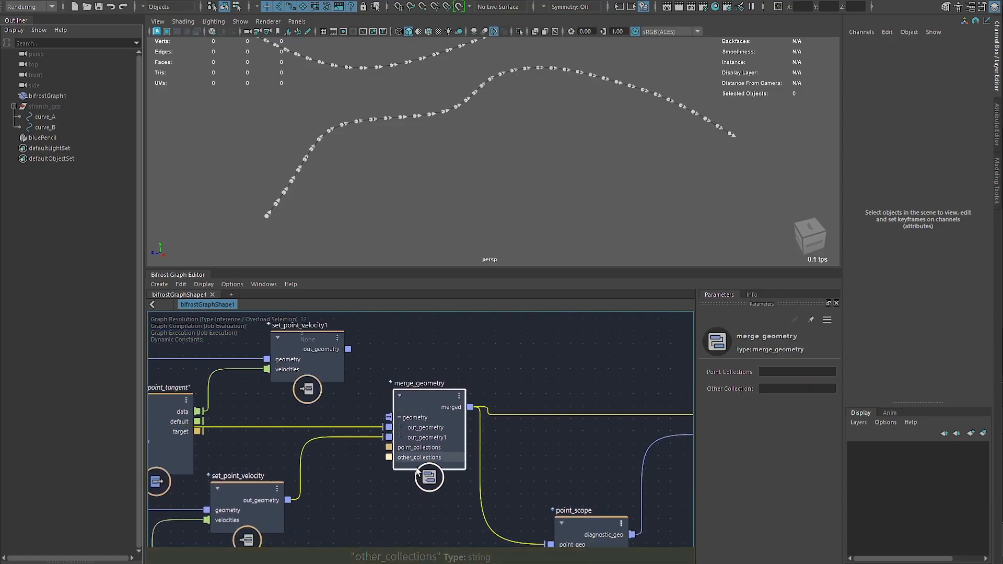
{"action": "key", "text": "Delete"}
Move curve_BShape's set_point_velocity node closer to point_scope and adjust the layout of the curve branch nodes.
{"action": "middle_click_drag", "start_coordinate": [422, 452], "coordinate": [412, 437], "text": "alt"}
{"action": "left_click_drag", "start_coordinate": [210, 486], "coordinate": [285, 517]}
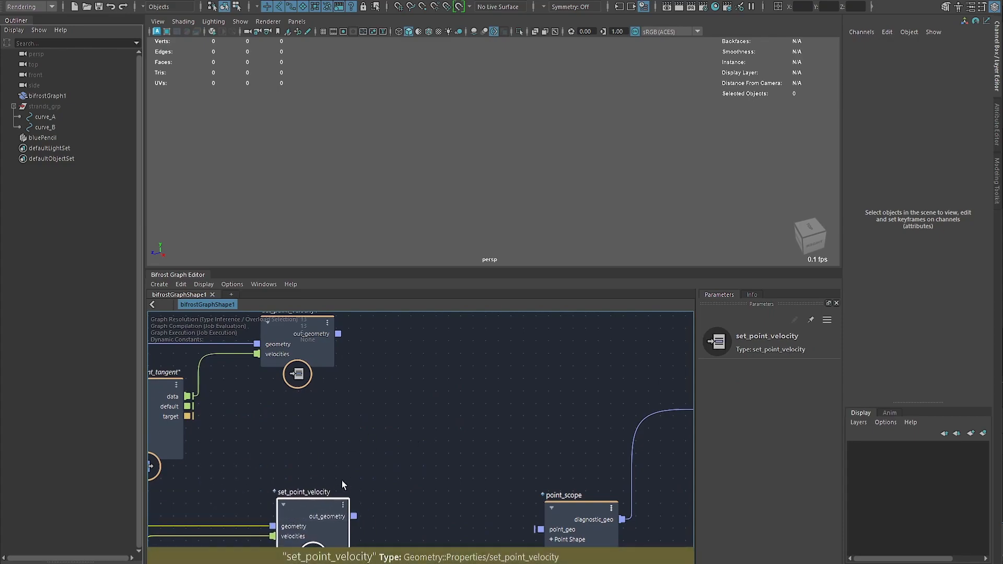
{"action": "middle_click_drag", "start_coordinate": [342, 480], "coordinate": [528, 446], "text": "alt"}
{"action": "scroll", "coordinate": [522, 445], "scroll_direction": "down", "scroll_amount": 3}
{"action": "middle_click_drag", "start_coordinate": [400, 405], "coordinate": [369, 412], "text": "alt"}
{"action": "left_click_drag", "start_coordinate": [254, 389], "coordinate": [242, 384]}
{"action": "left_click", "coordinate": [502, 419]}
{"action": "middle_click_drag", "start_coordinate": [503, 419], "coordinate": [410, 333], "text": "alt"}
{"action": "left_click", "coordinate": [248, 434]}
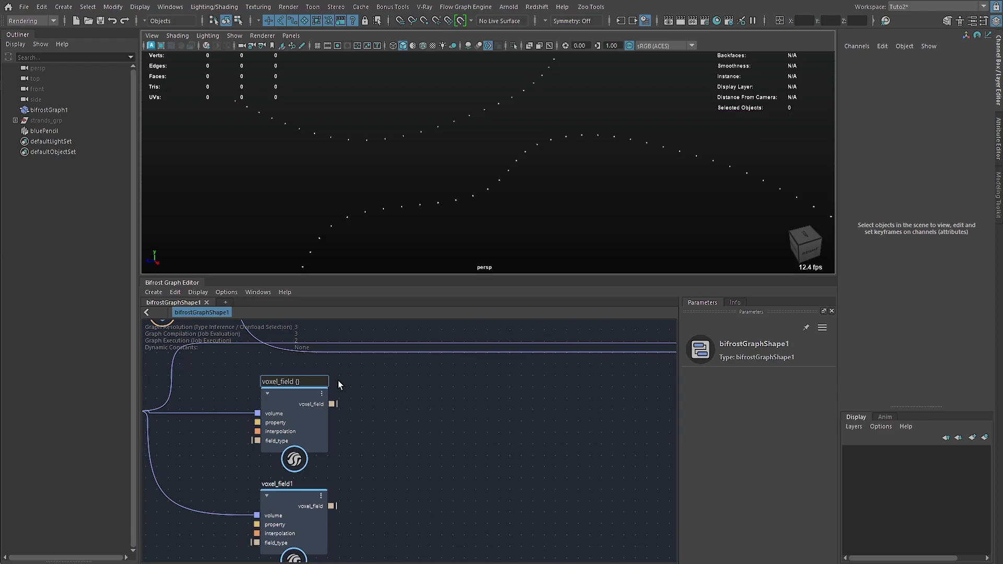
Rename the first voxel_field node as voxel_field {field_type} {property}.
{"action": "type", "text": "fiel"}
{"action": "type", "text": "d_type} {property}"}
{"action": "key", "text": "Return"}
Copy the {field_type} {property} part of the renamed voxel_velocity voxel_field node's name.
{"action": "scroll", "coordinate": [339, 384], "scroll_direction": "up", "scroll_amount": 2}
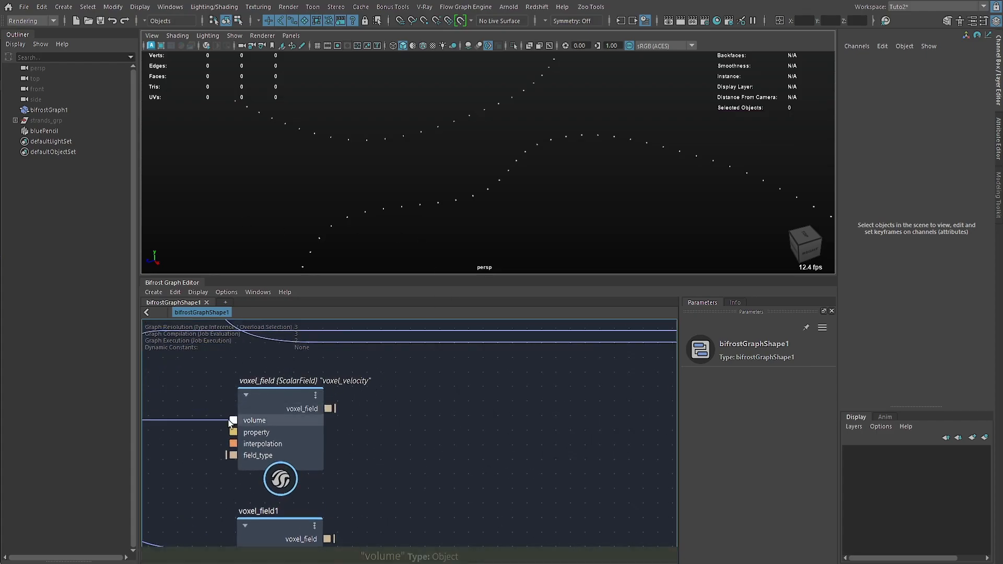
{"action": "double_click", "coordinate": [303, 380]}
{"action": "left_click_drag", "start_coordinate": [278, 380], "coordinate": [363, 380]}
{"action": "key", "text": "ctrl+c"}
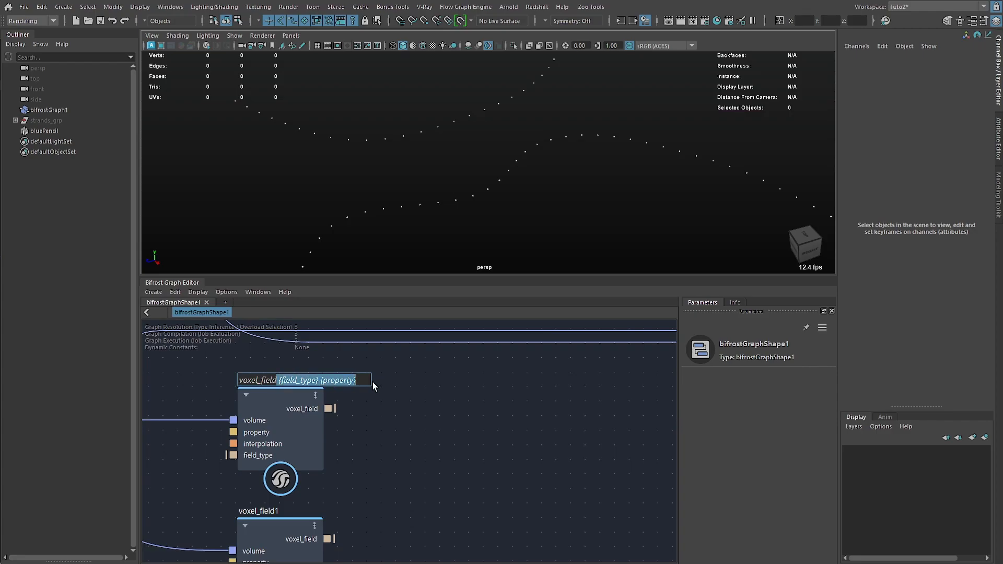
{"action": "left_click", "coordinate": [377, 409]}
{"action": "left_click_drag", "start_coordinate": [289, 417], "coordinate": [287, 415]}
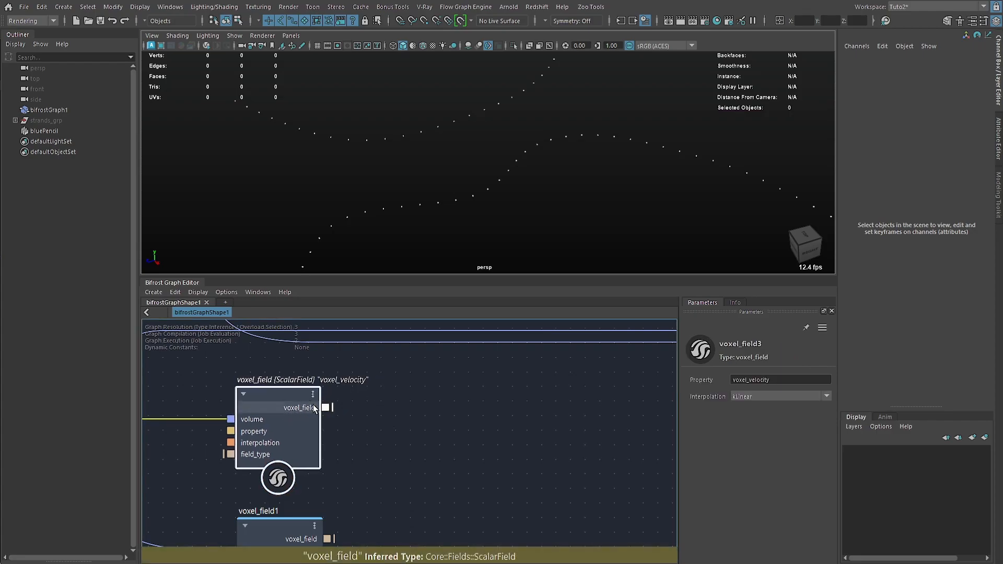
{"action": "middle_click_drag", "start_coordinate": [369, 391], "coordinate": [407, 469]}
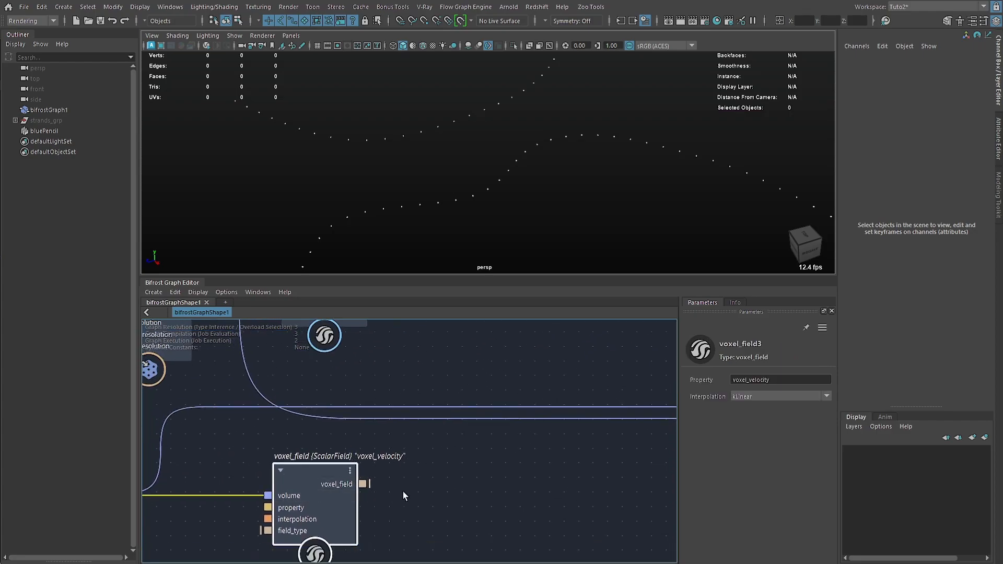
{"action": "middle_click_drag", "start_coordinate": [453, 332], "coordinate": [450, 303]}
{"action": "middle_click_drag", "start_coordinate": [441, 491], "coordinate": [438, 405]}
{"action": "middle_click_drag", "start_coordinate": [362, 414], "coordinate": [472, 414]}
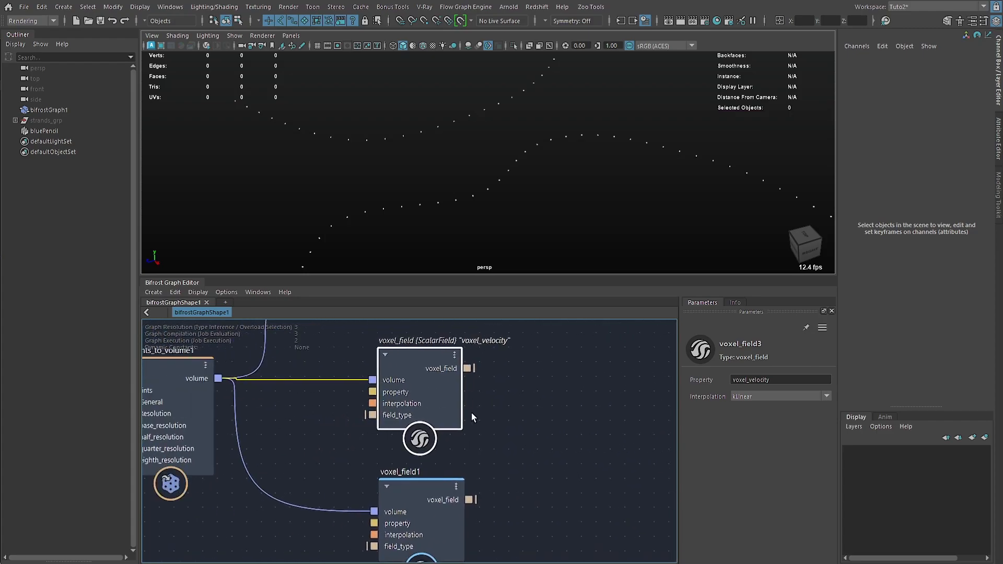
{"action": "left_click", "coordinate": [312, 415]}
{"action": "middle_click_drag", "start_coordinate": [370, 410], "coordinate": [353, 371]}
{"action": "double_click", "coordinate": [407, 434]}
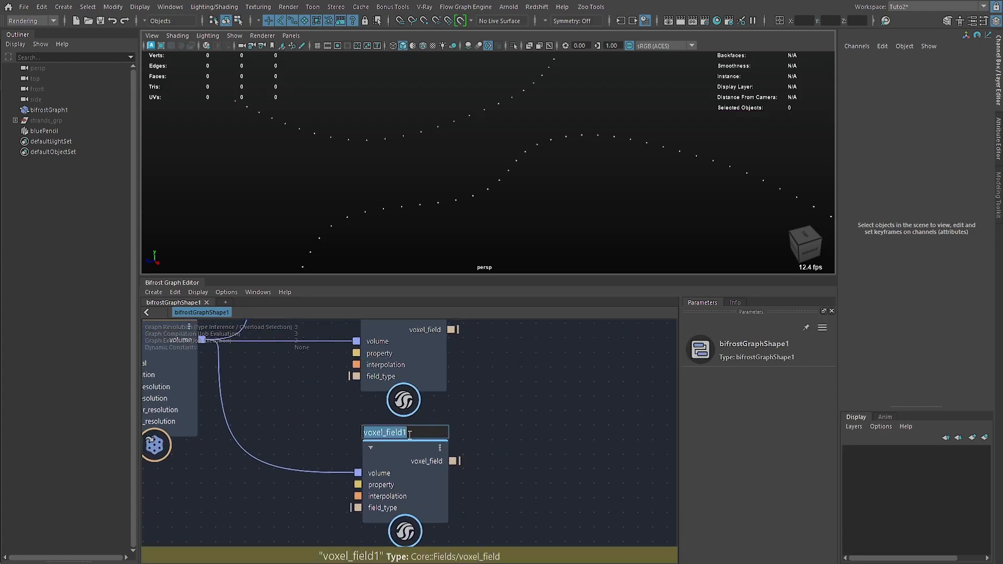
{"action": "left_click", "coordinate": [405, 434]}
{"action": "left_click", "coordinate": [536, 420]}
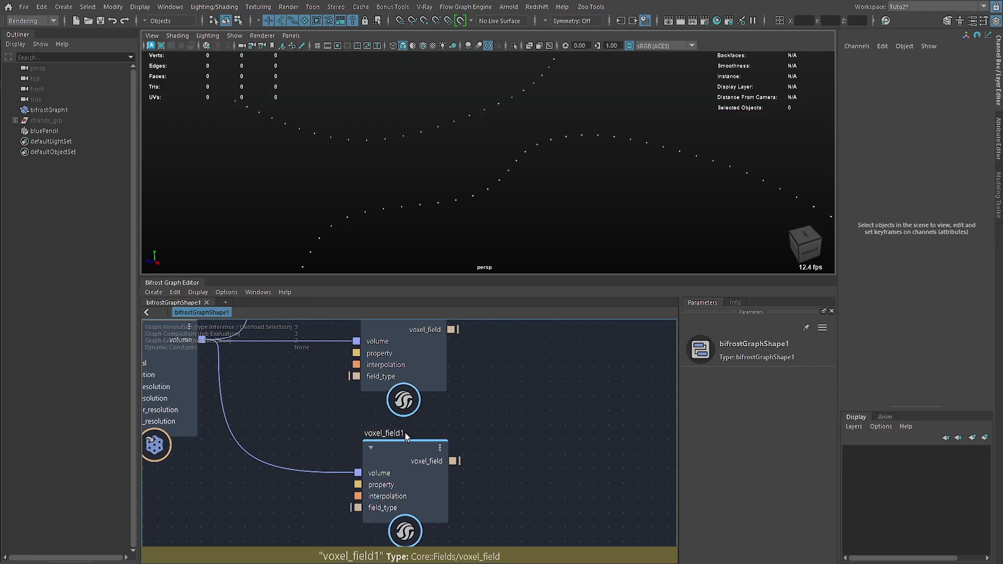
{"action": "double_click", "coordinate": [404, 435]}
{"action": "left_click", "coordinate": [533, 399]}
{"action": "middle_click_drag", "start_coordinate": [533, 399], "coordinate": [508, 476]}
Rename voxel_field1 as voxel_field {field_type} {property}, reusing the name from the voxel_velocity node.
{"action": "double_click", "coordinate": [376, 381]}
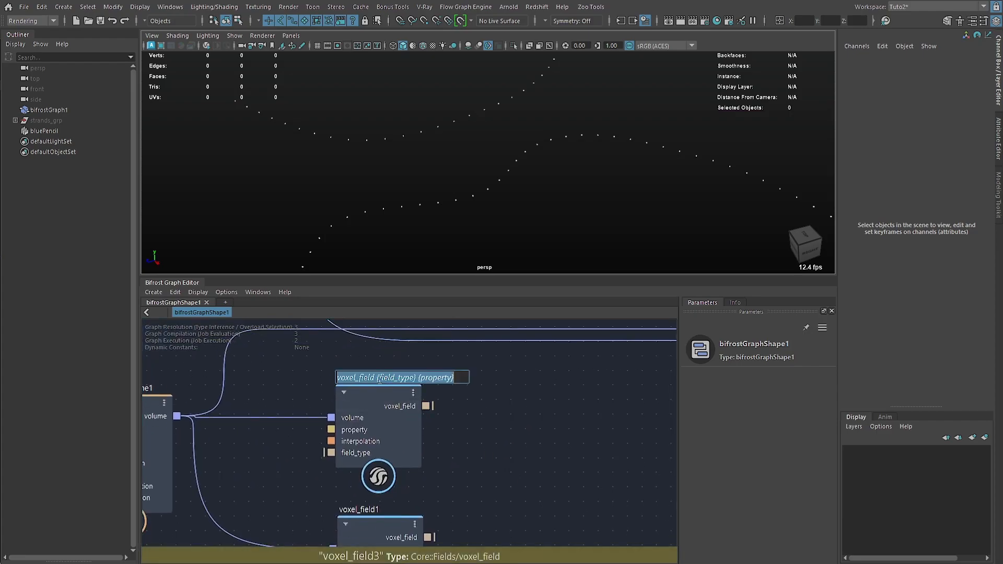
{"action": "left_click_drag", "start_coordinate": [377, 380], "coordinate": [506, 379]}
{"action": "middle_click_drag", "start_coordinate": [490, 431], "coordinate": [502, 343]}
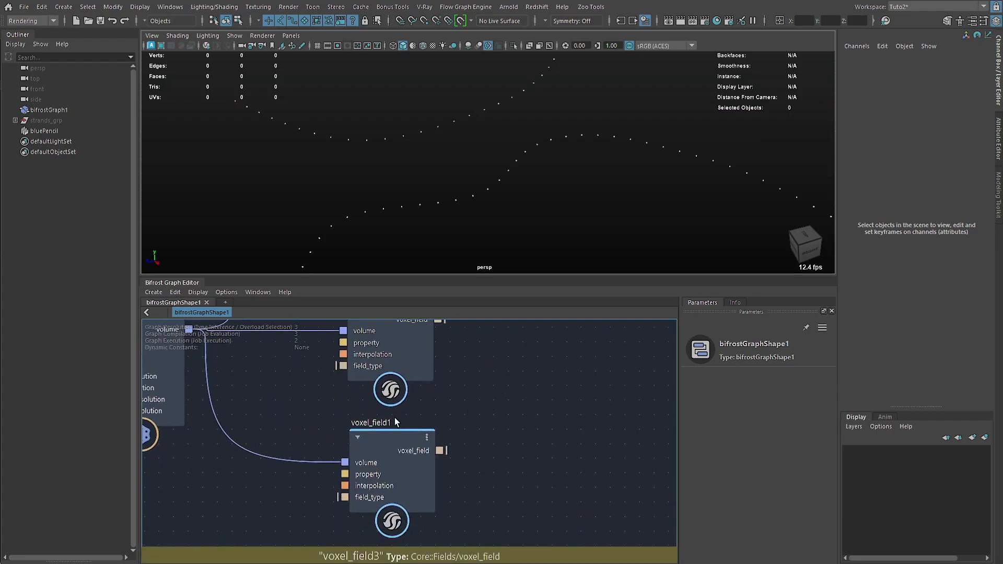
{"action": "double_click", "coordinate": [391, 424]}
{"action": "left_click_drag", "start_coordinate": [390, 423], "coordinate": [402, 457]}
{"action": "key", "text": "ctrl+v"}
{"action": "left_click", "coordinate": [529, 421]}
{"action": "middle_click_drag", "start_coordinate": [464, 426], "coordinate": [431, 395]}
{"action": "mouse_move", "coordinate": [370, 458]}
{"action": "left_mouse_down"}
{"action": "mouse_move", "coordinate": [381, 450]}
{"action": "mouse_move", "coordinate": [376, 459]}
{"action": "left_mouse_up"}
{"action": "left_click", "coordinate": [781, 380]}
{"action": "left_click", "coordinate": [430, 397]}
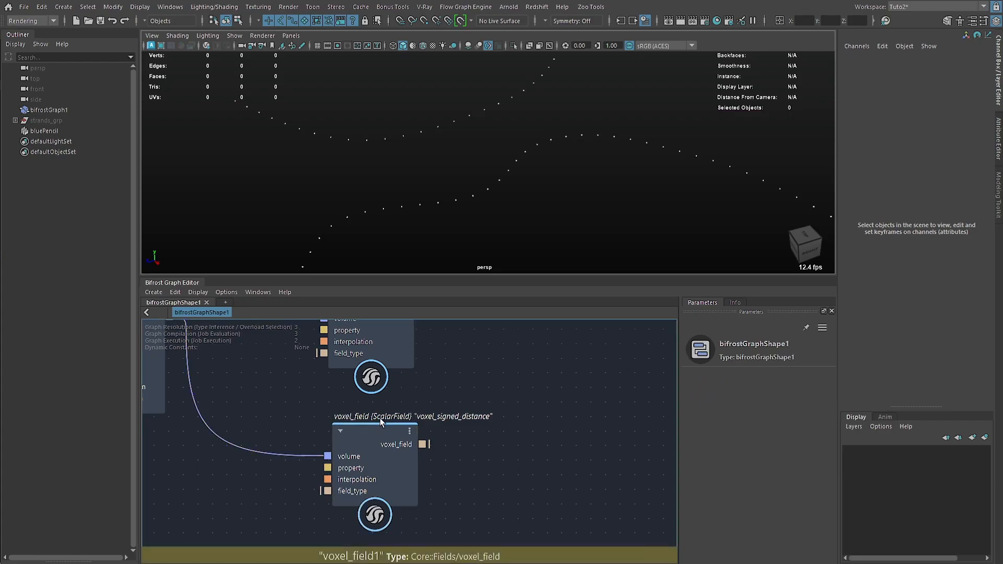
Set the field_type of the voxel_velocity voxel_field node to Core::Fields::ScalarField.
{"action": "middle_click_drag", "start_coordinate": [462, 400], "coordinate": [477, 493], "text": "alt"}
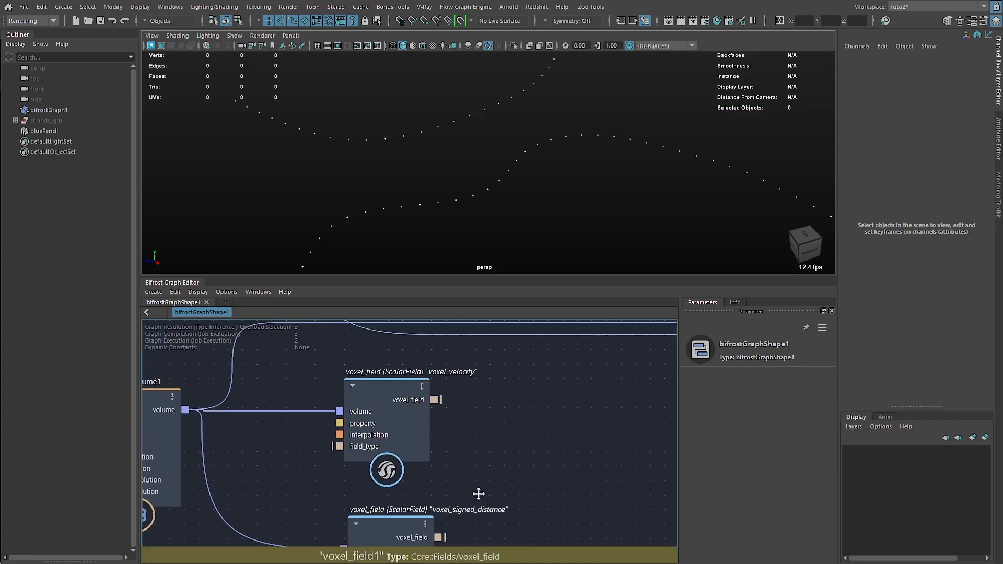
{"action": "scroll", "coordinate": [500, 445], "scroll_direction": "up", "scroll_amount": 1}
{"action": "middle_click_drag", "start_coordinate": [499, 419], "coordinate": [509, 451], "text": "alt"}
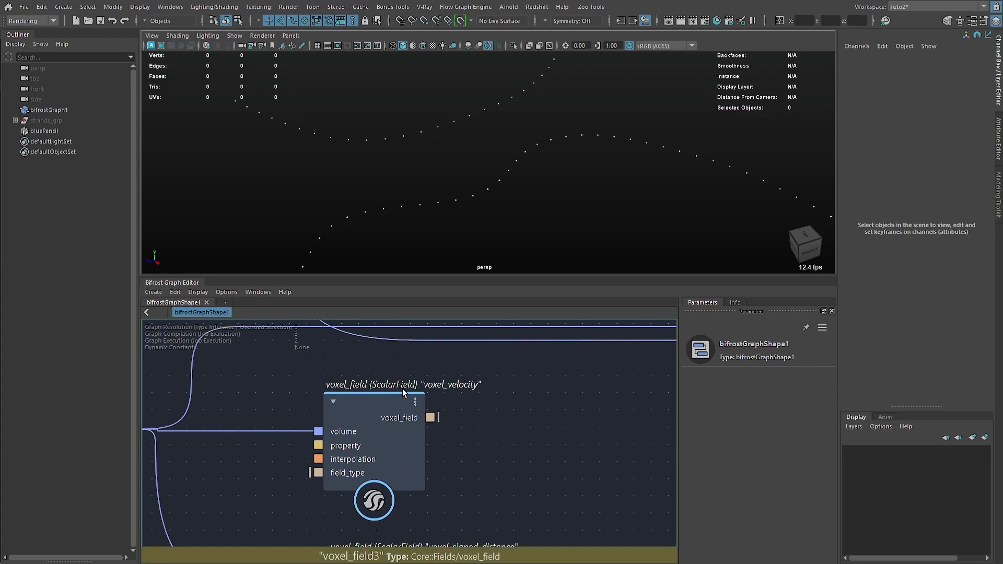
{"action": "scroll", "coordinate": [373, 392], "scroll_direction": "up", "scroll_amount": 2}
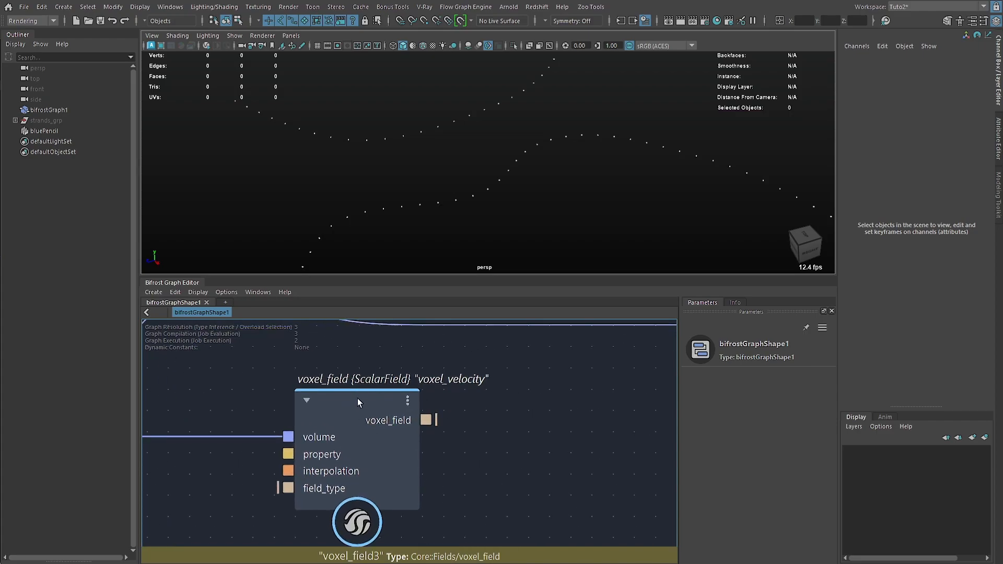
{"action": "right_click", "coordinate": [320, 491]}
{"action": "mouse_move", "coordinate": [365, 505]}
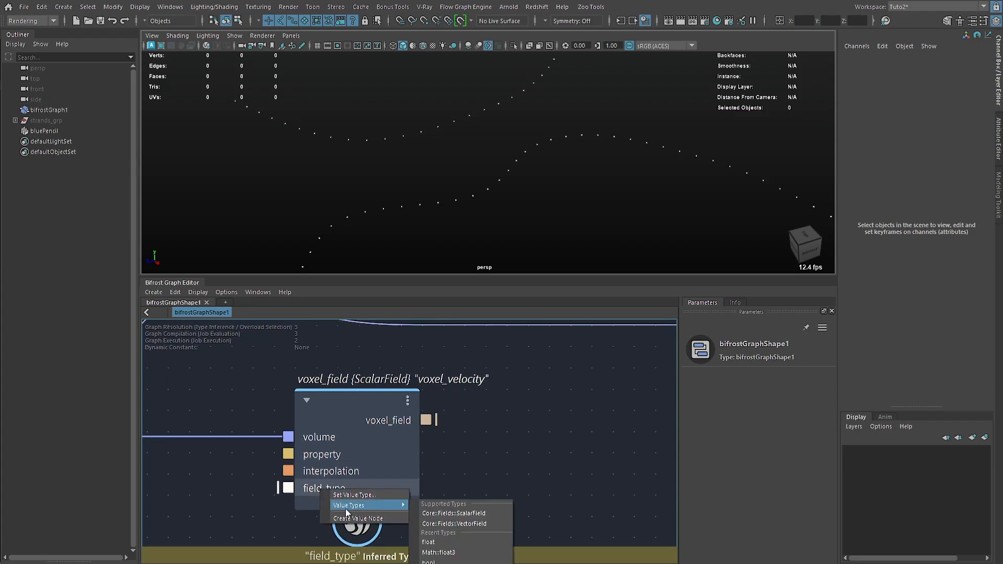
{"action": "left_click", "coordinate": [467, 513]}
Set the field_type of the voxel_velocity voxel_field node to Core::Fields::VectorField.
{"action": "scroll", "coordinate": [456, 393], "scroll_direction": "down", "scroll_amount": 2}
{"action": "right_click", "coordinate": [382, 421]}
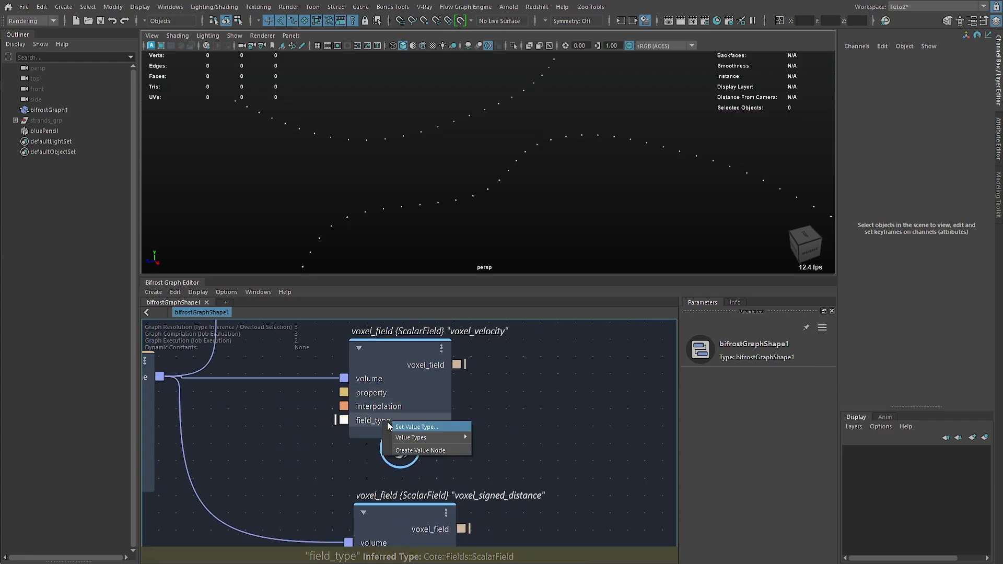
{"action": "mouse_move", "coordinate": [468, 438]}
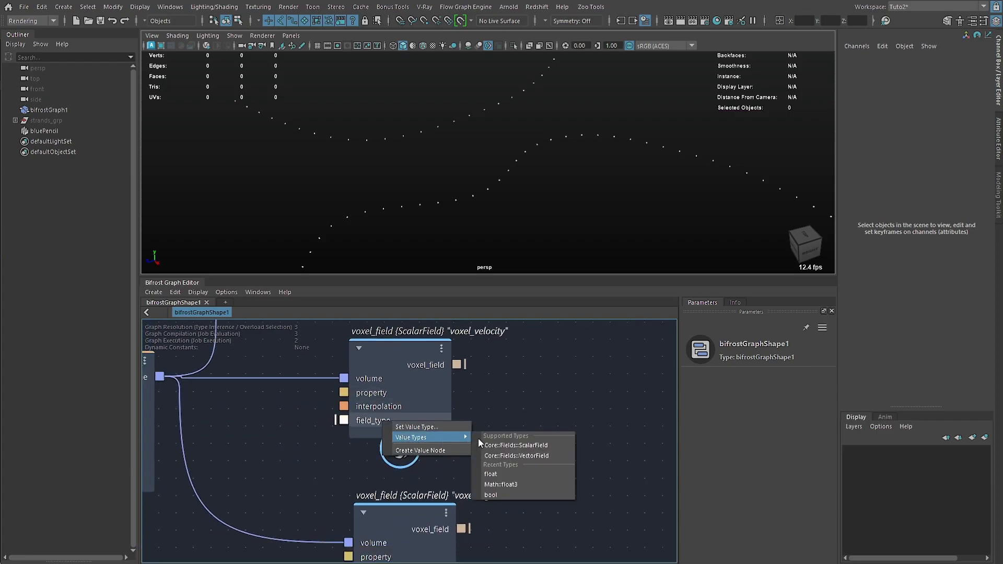
{"action": "left_click", "coordinate": [527, 456]}
{"action": "left_click_drag", "start_coordinate": [465, 364], "coordinate": [561, 362]}
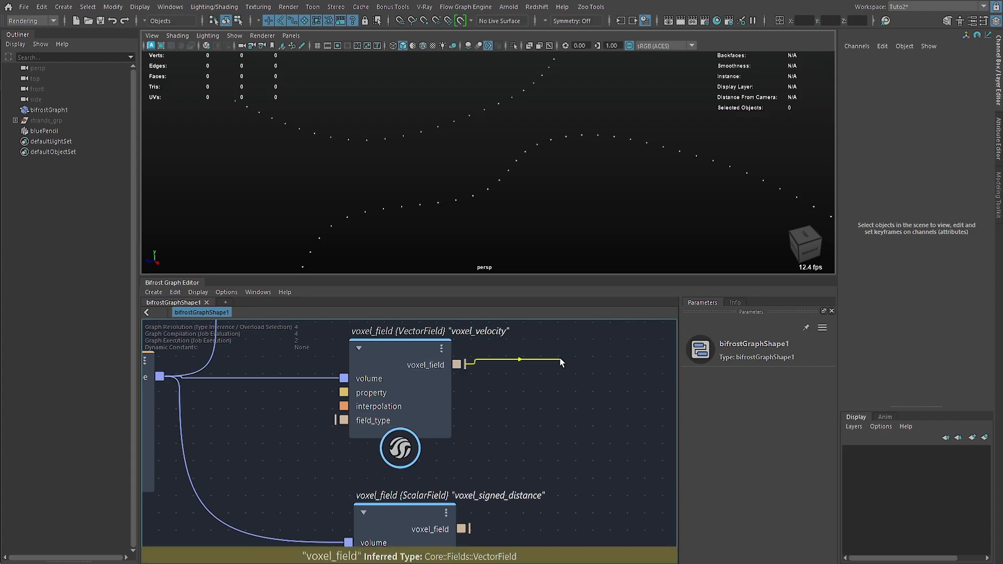
{"action": "middle_click_drag", "start_coordinate": [396, 338], "coordinate": [364, 358]}
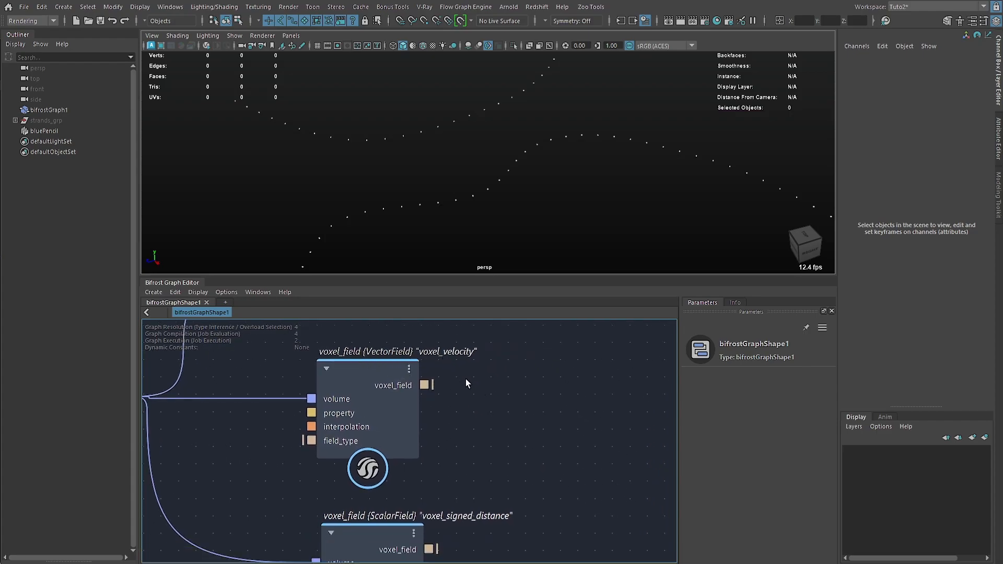
{"action": "scroll", "coordinate": [449, 383], "scroll_direction": "down", "scroll_amount": 3}
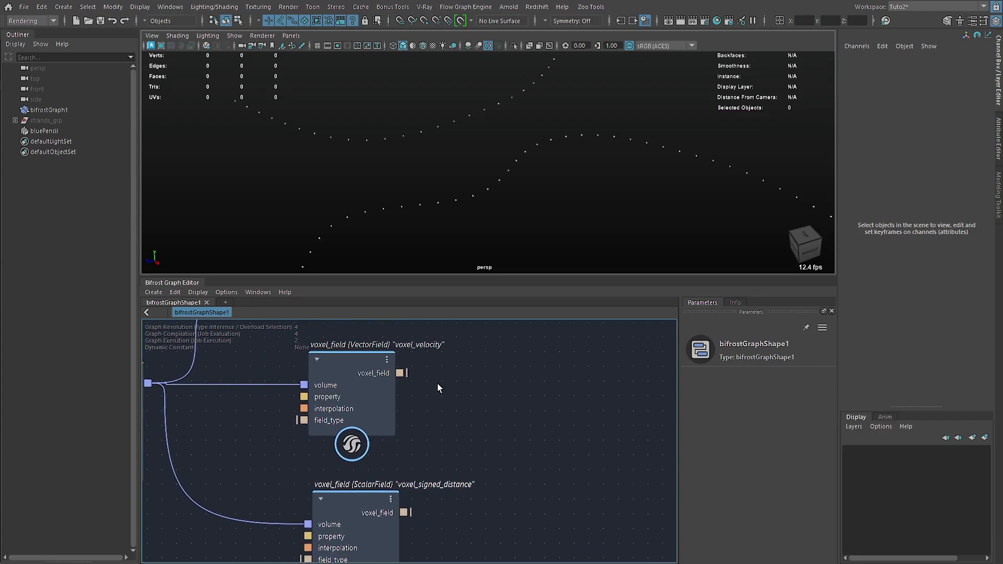
Duplicate the voxel_velocity node onto points_to_volume2's volume output and move the existing voxel_field node below the copy.
{"action": "left_click_drag", "start_coordinate": [433, 358], "coordinate": [380, 392]}
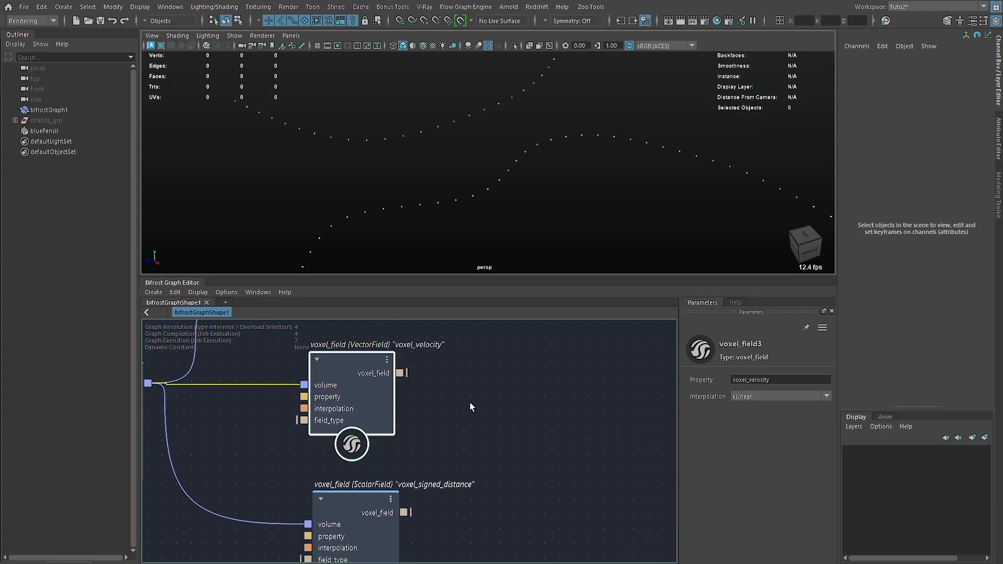
{"action": "middle_click_drag", "start_coordinate": [488, 368], "coordinate": [469, 530]}
{"action": "left_click", "coordinate": [417, 370]}
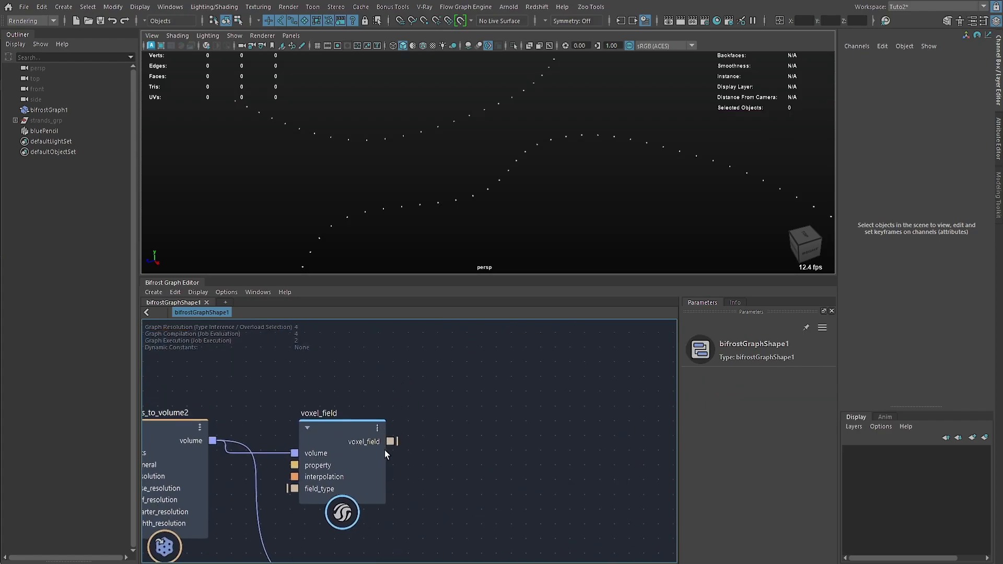
{"action": "key", "text": "ctrl+shift+v"}
{"action": "left_click_drag", "start_coordinate": [402, 482], "coordinate": [426, 378]}
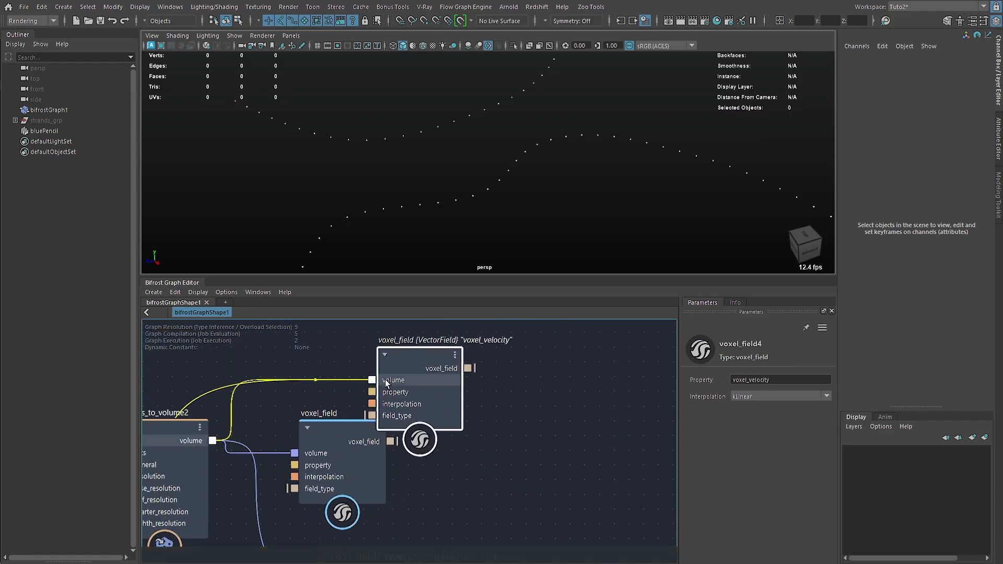
{"action": "left_click_drag", "start_coordinate": [337, 429], "coordinate": [410, 486]}
Rename the voxel_field node below the duplicated voxel_velocity node as voxel_field {property}.
{"action": "left_click", "coordinate": [418, 472]}
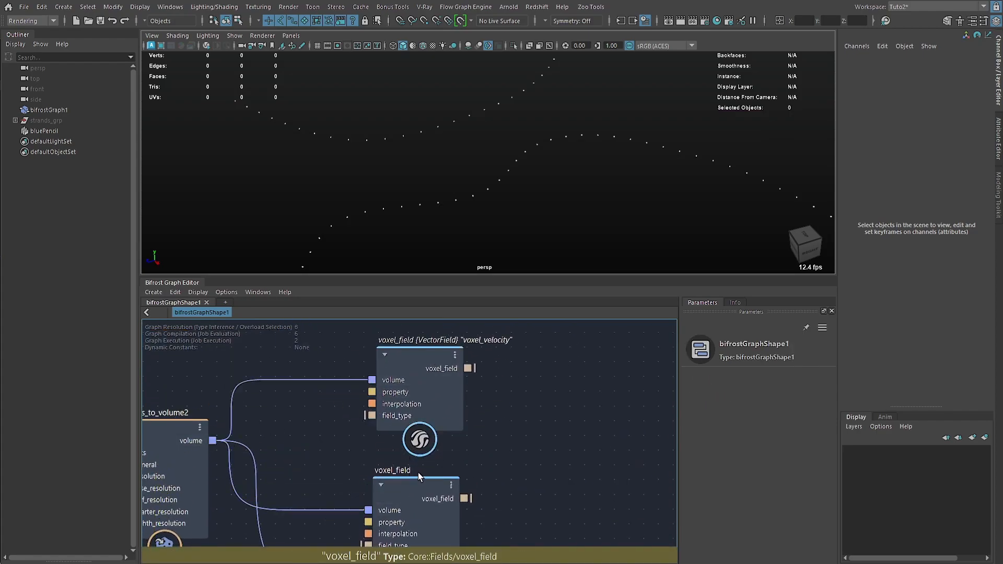
{"action": "double_click", "coordinate": [417, 473]}
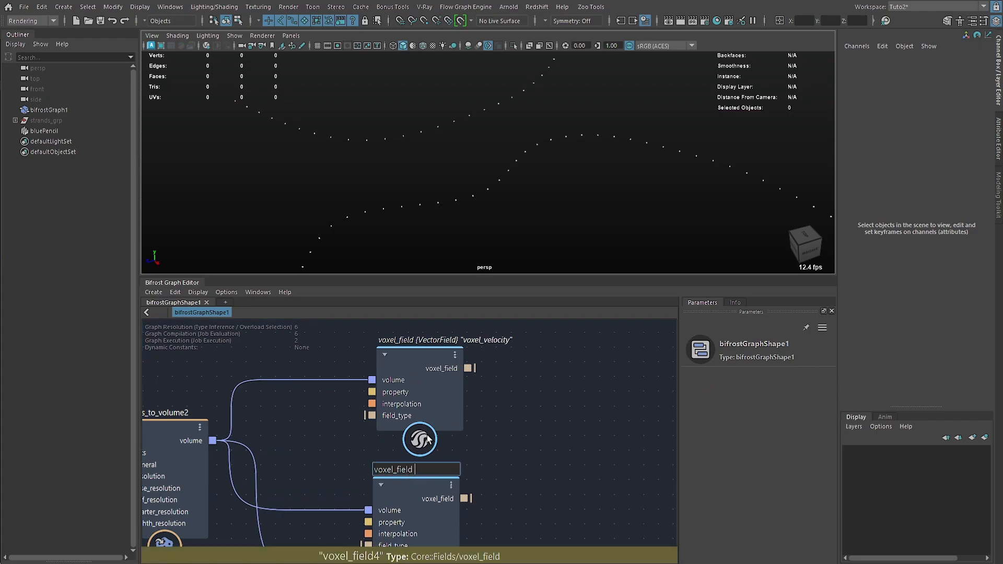
{"action": "type", "text": "{property}"}
{"action": "key", "text": "Return"}
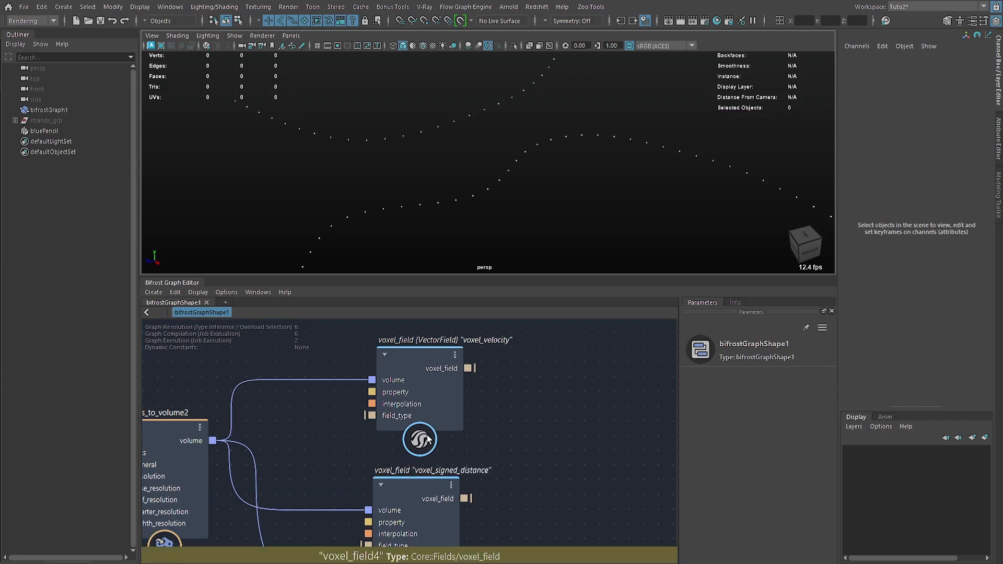
Move the two voxel_field nodes fed by points_to_volume1 farther from it, in line with the other branch's voxel_field nodes.
{"action": "scroll", "coordinate": [545, 457], "scroll_direction": "down", "scroll_amount": 4}
{"action": "middle_click_drag", "start_coordinate": [425, 490], "coordinate": [433, 399], "text": "alt"}
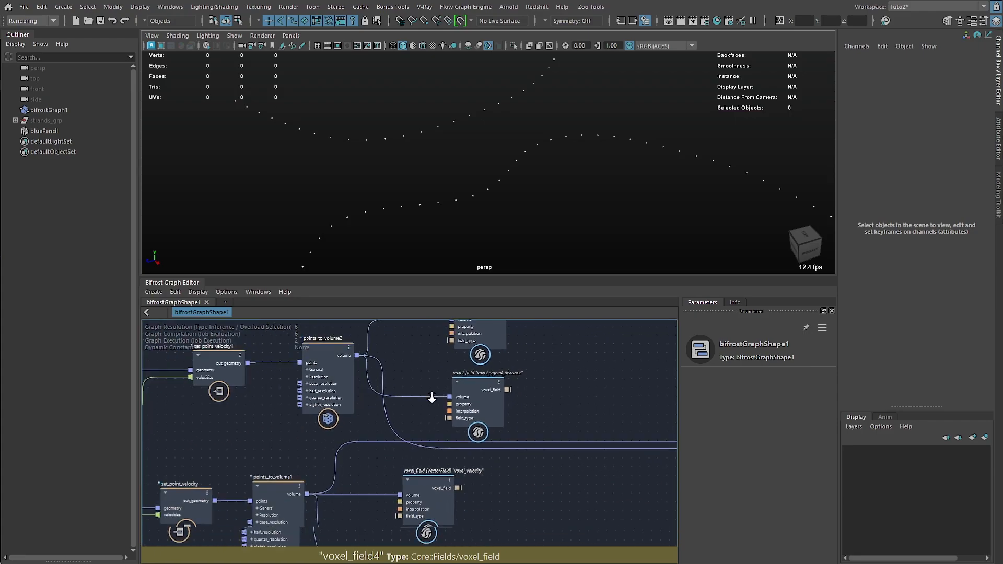
{"action": "middle_click_drag", "start_coordinate": [507, 464], "coordinate": [385, 393], "text": "alt"}
{"action": "left_click_drag", "start_coordinate": [317, 443], "coordinate": [365, 445]}
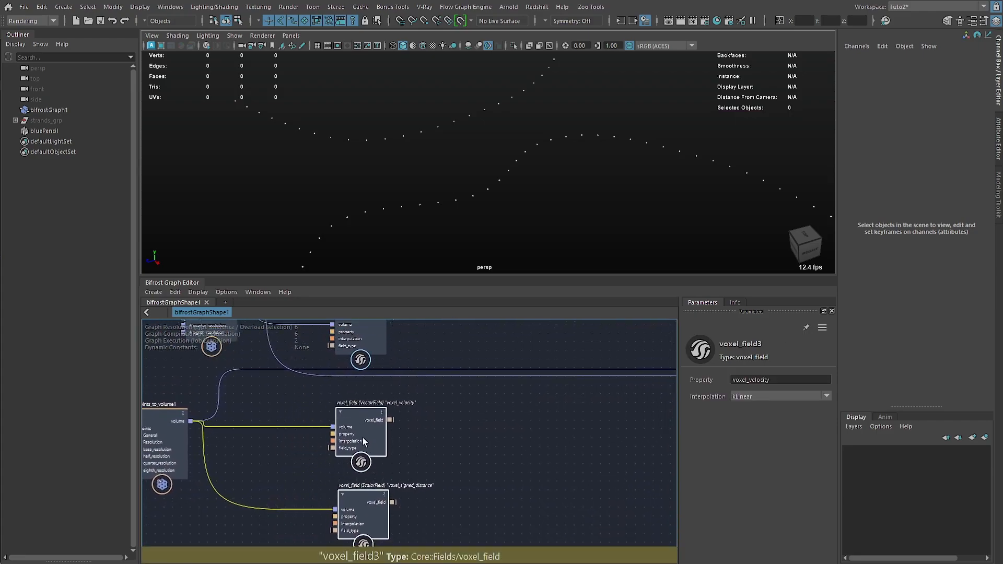
{"action": "left_click", "coordinate": [412, 442]}
{"action": "scroll", "coordinate": [417, 435], "scroll_direction": "up", "scroll_amount": 1}
{"action": "middle_click_drag", "start_coordinate": [416, 433], "coordinate": [413, 421]}
Add a create_mesh_plane node with value nodes driving its length and width at 30 and both segment counts at 50.
{"action": "left_click", "coordinate": [371, 416]}
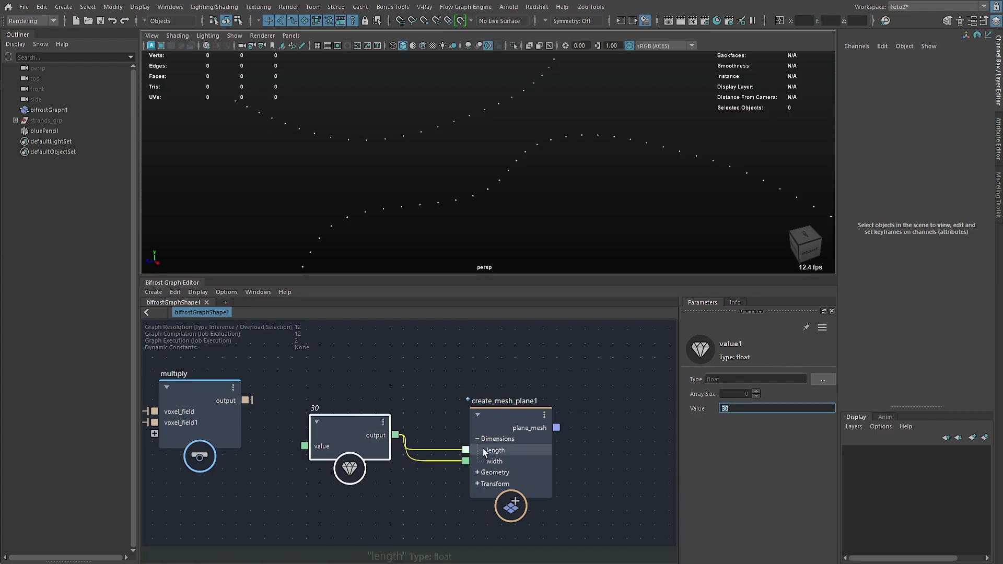
{"action": "left_click_drag", "start_coordinate": [484, 453], "coordinate": [494, 437]}
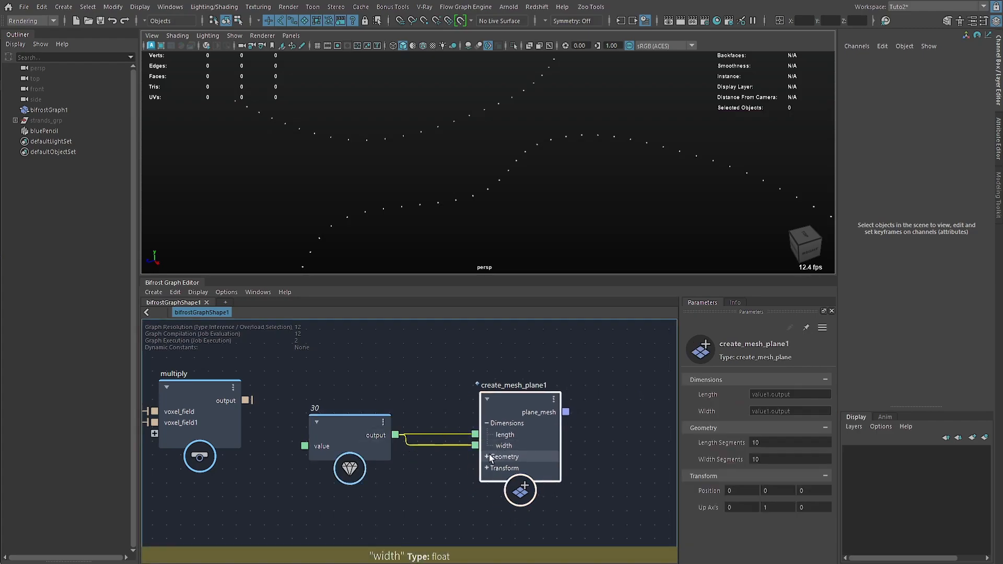
{"action": "left_click", "coordinate": [486, 457]}
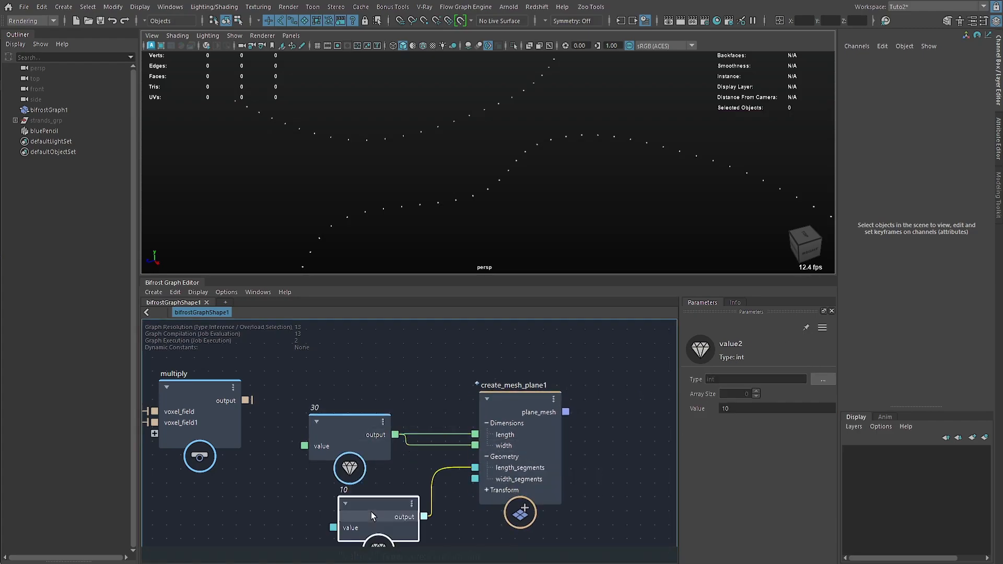
Wire vector_field_scope between multiply's output and the terminal's diagnostic input, using the plane mesh as probe_geometry.
{"action": "left_click_drag", "start_coordinate": [250, 452], "coordinate": [497, 426]}
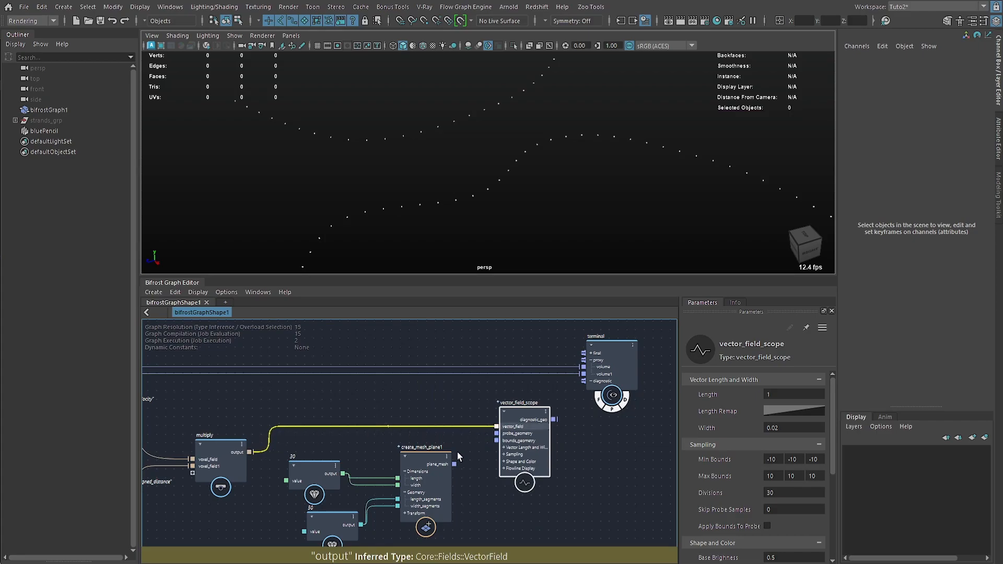
{"action": "left_click_drag", "start_coordinate": [454, 464], "coordinate": [496, 433]}
{"action": "left_click_drag", "start_coordinate": [550, 414], "coordinate": [583, 381]}
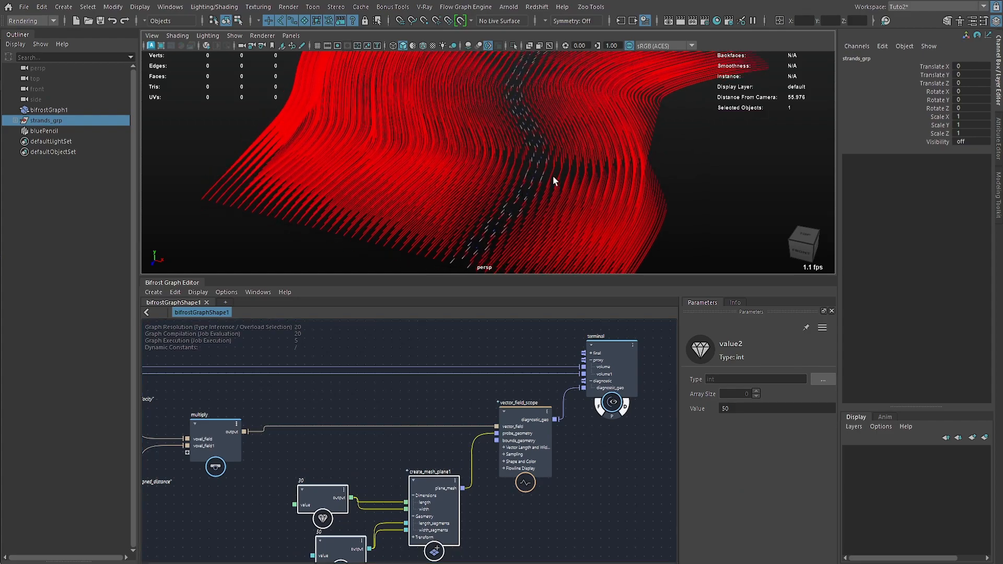
Add an fcurve_field node between the voxel_signed_distance voxel_field and the multiply node's voxel_field1 input.
{"action": "middle_click_drag", "start_coordinate": [292, 341], "coordinate": [360, 341]}
{"action": "left_click", "coordinate": [277, 440]}
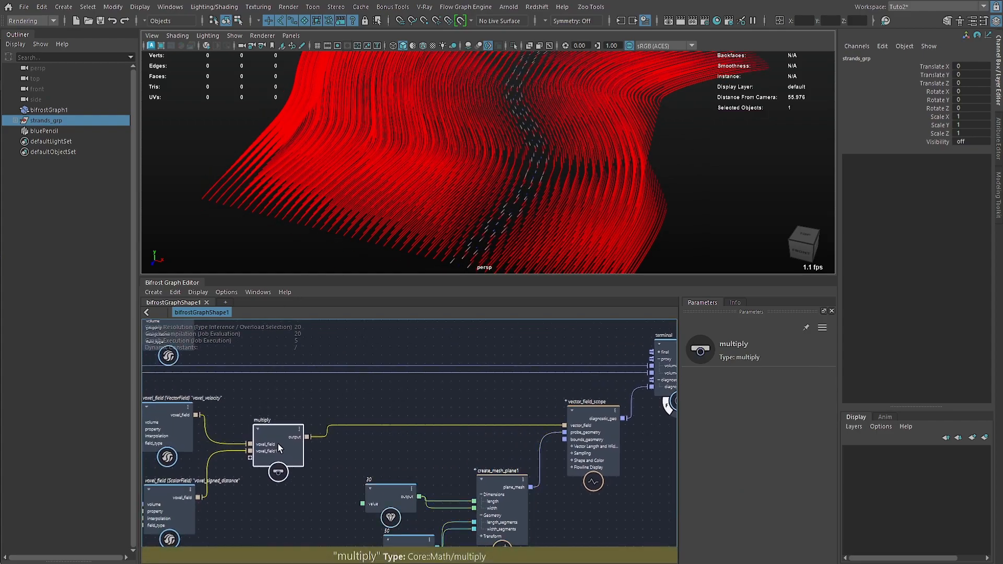
{"action": "scroll", "coordinate": [348, 409], "scroll_direction": "up", "scroll_amount": 1}
{"action": "left_click", "coordinate": [369, 407]}
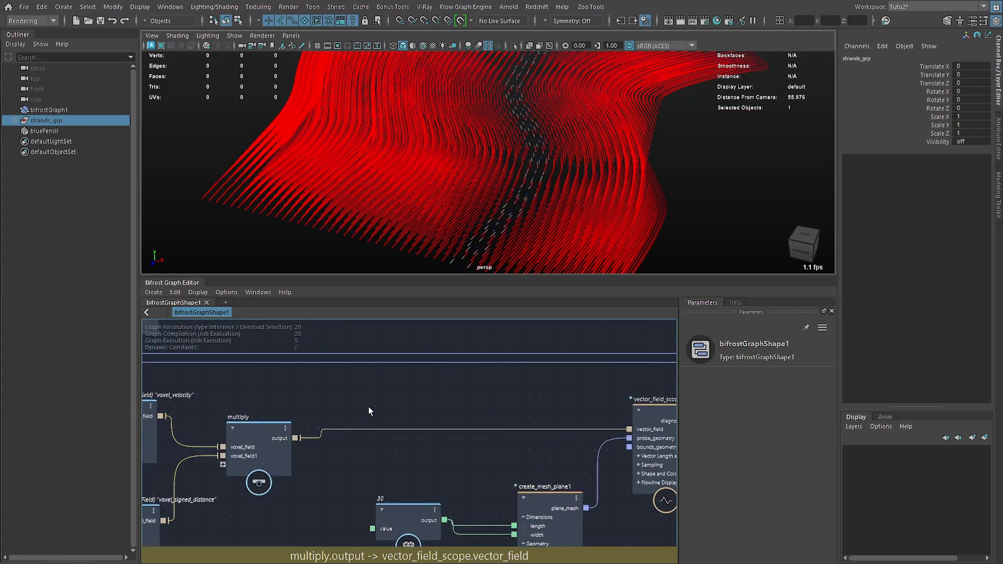
{"action": "key", "text": "Tab"}
{"action": "type", "text": "fi"}
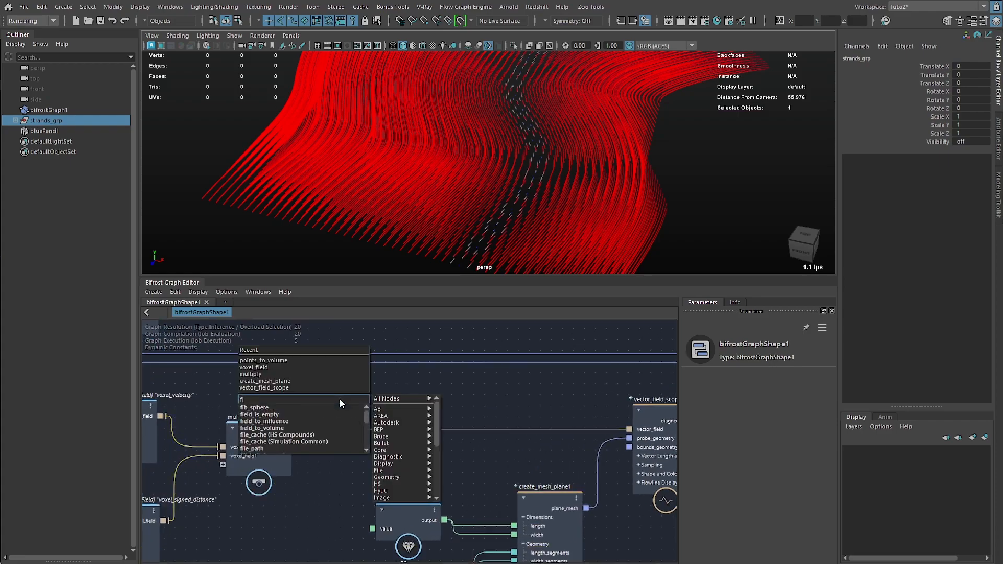
{"action": "key", "text": "BackSpace"}
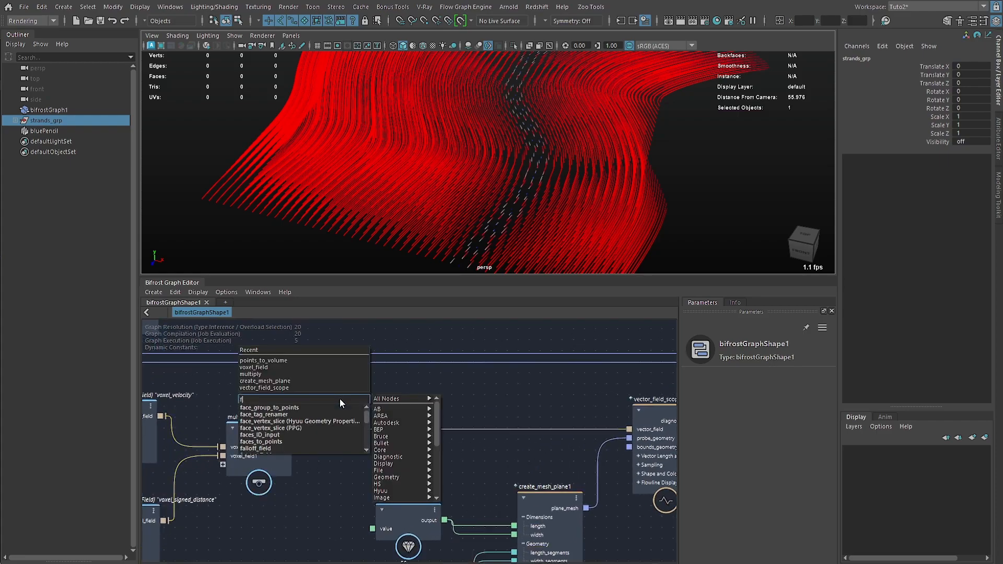
{"action": "type", "text": "c"}
{"action": "key", "text": "BackSpace"}
{"action": "type", "text": "c"}
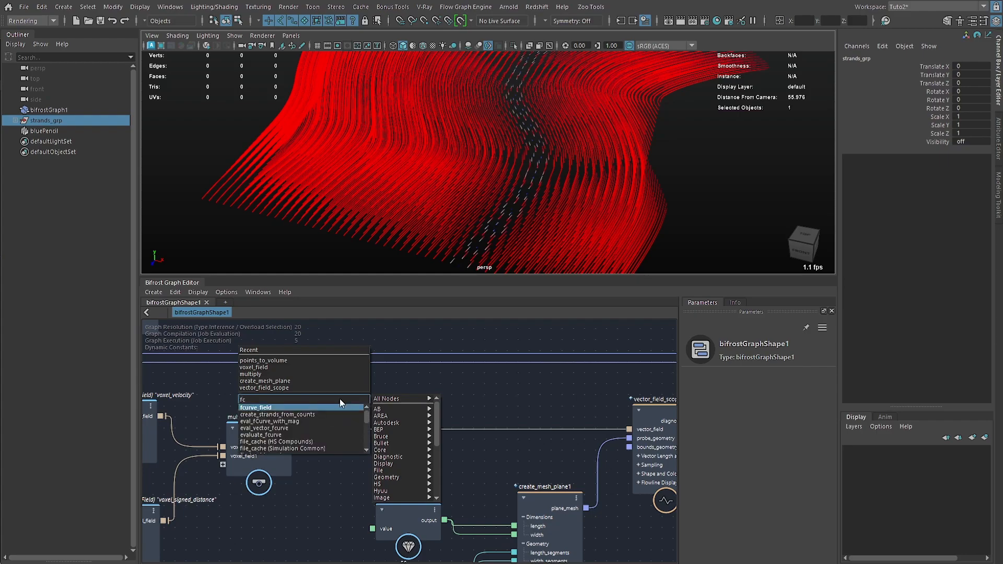
{"action": "key", "text": "Return"}
Open the curve of the fcurve_field node and check its start and end points.
{"action": "left_click", "coordinate": [722, 382]}
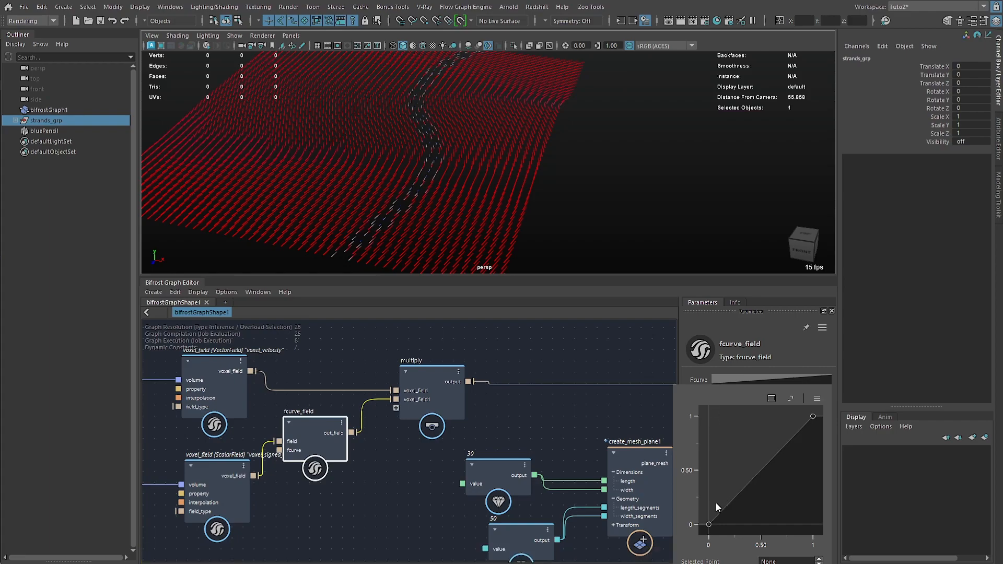
{"action": "left_click", "coordinate": [708, 523]}
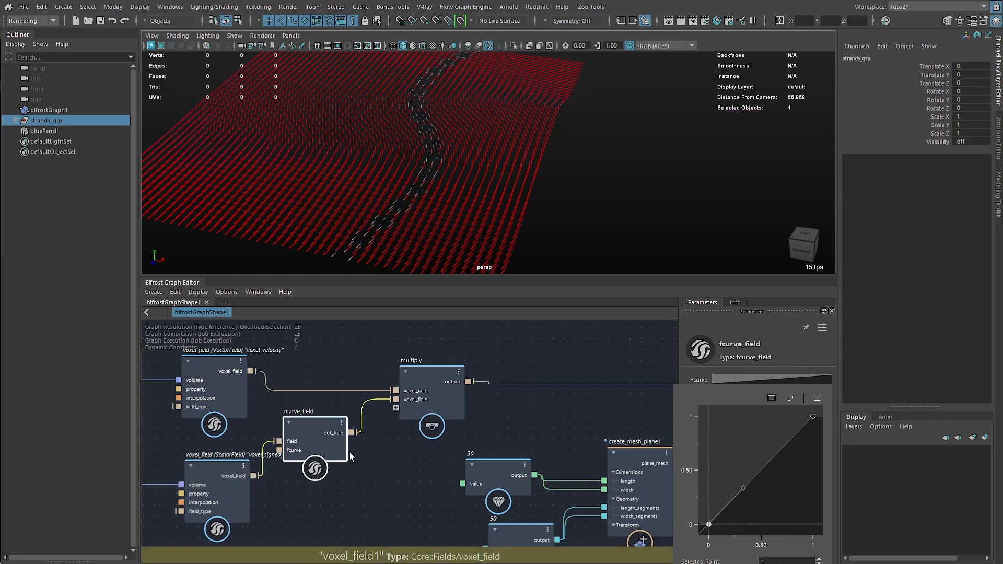
{"action": "left_click", "coordinate": [810, 418]}
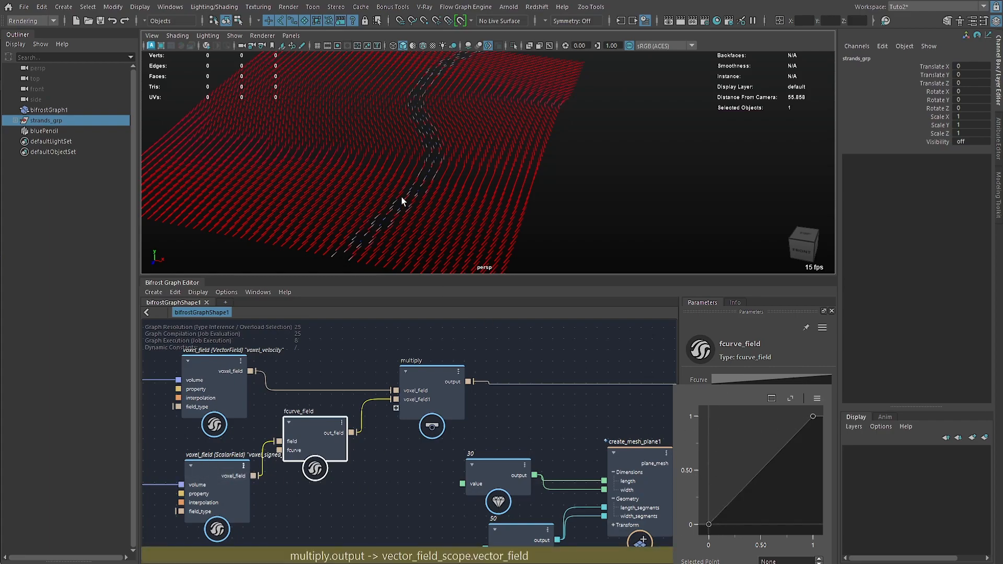
{"action": "left_click", "coordinate": [220, 473]}
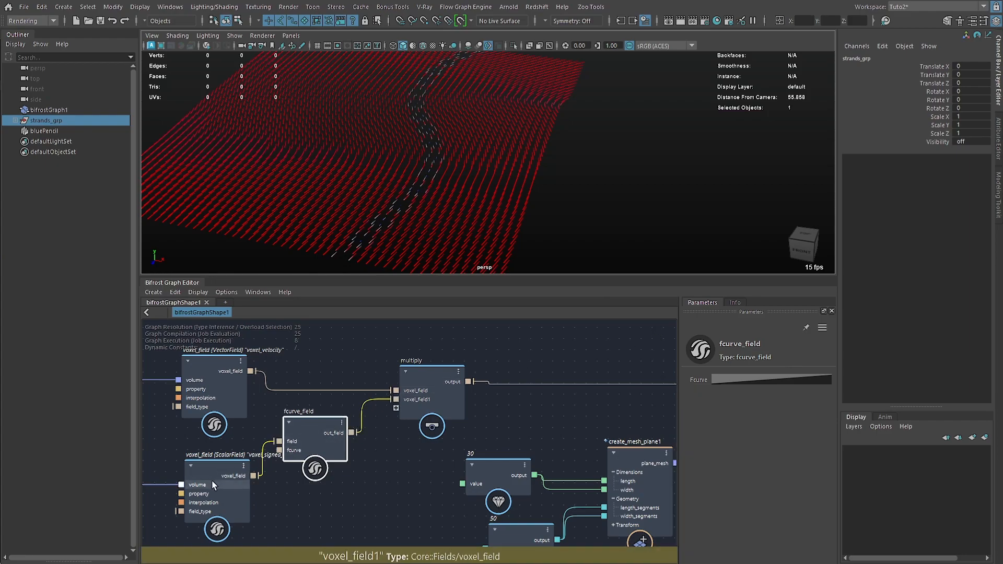
Reverse the fcurve_field curve so it falls from 1 at position 0 to 0 at position 1, and adjust its end point.
{"action": "middle_click_drag", "start_coordinate": [438, 413], "coordinate": [400, 437]}
{"action": "left_click", "coordinate": [401, 437]}
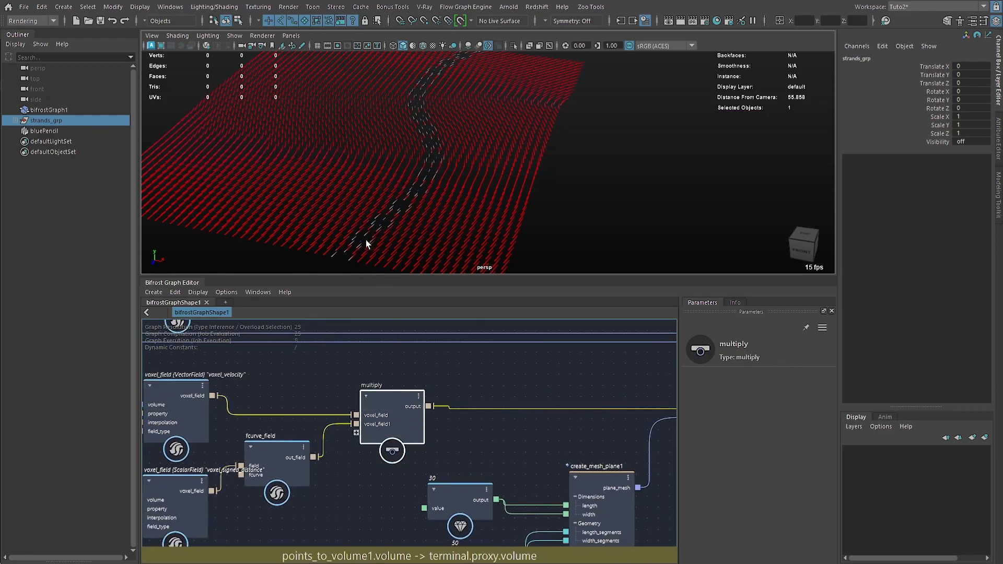
{"action": "left_click_drag", "start_coordinate": [268, 460], "coordinate": [272, 465]}
{"action": "left_click", "coordinate": [773, 375]}
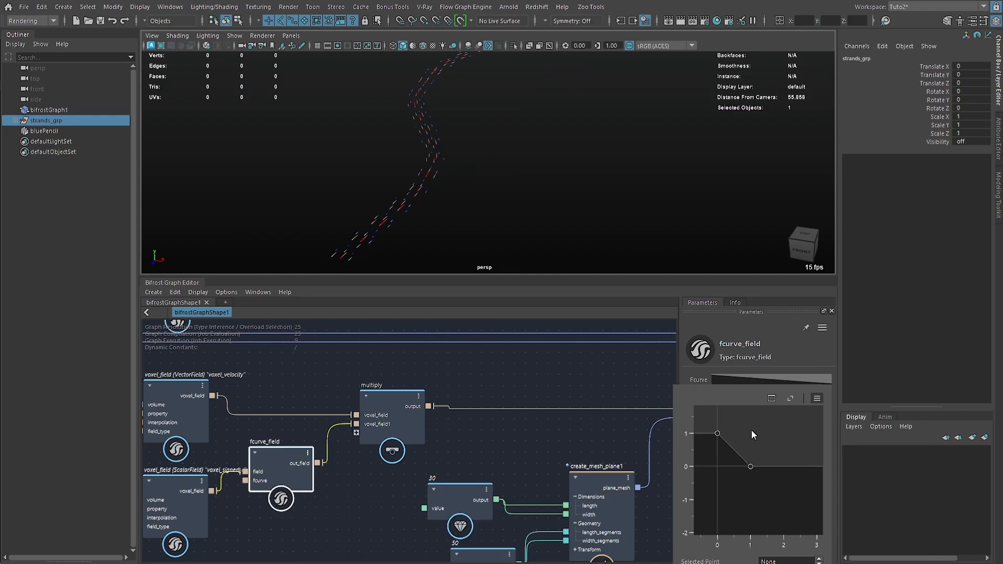
{"action": "left_click", "coordinate": [751, 467]}
{"action": "left_click_drag", "start_coordinate": [751, 467], "coordinate": [753, 443]}
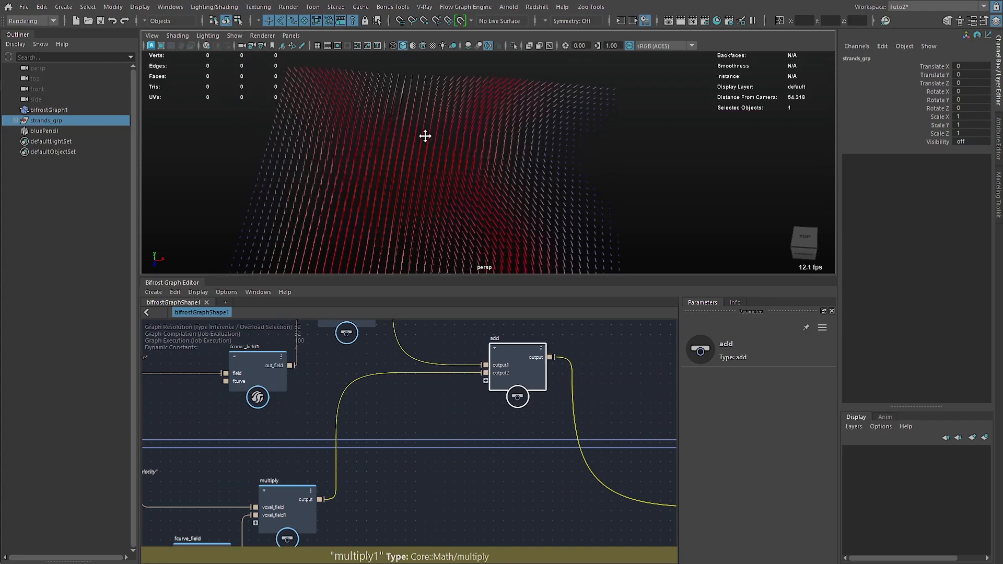
Unhide strands_grp and examine how the vector field from the add node follows the two strands.
{"action": "left_click_drag", "start_coordinate": [432, 178], "coordinate": [427, 127], "text": "alt"}
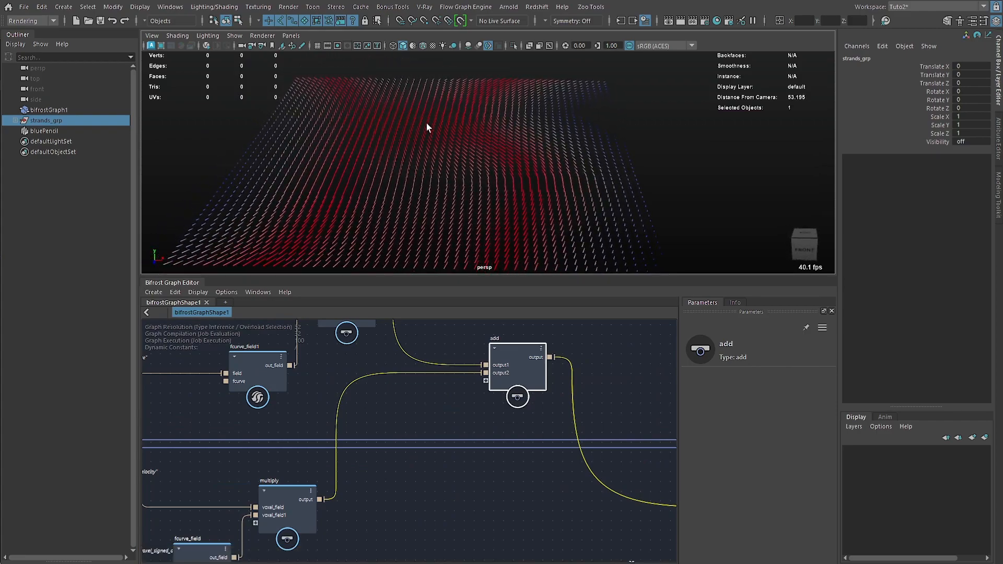
{"action": "middle_click_drag", "start_coordinate": [427, 127], "coordinate": [412, 169], "text": "alt"}
{"action": "right_click_drag", "start_coordinate": [412, 170], "coordinate": [536, 168], "text": "alt"}
{"action": "left_click_drag", "start_coordinate": [535, 168], "coordinate": [443, 174], "text": "alt"}
{"action": "middle_click_drag", "start_coordinate": [443, 173], "coordinate": [452, 182], "text": "alt"}
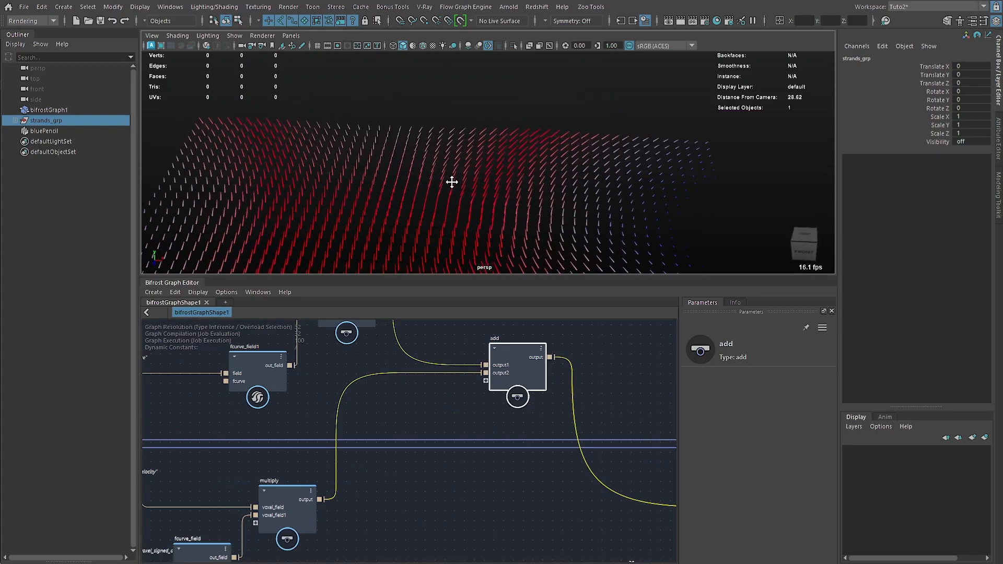
{"action": "left_click_drag", "start_coordinate": [452, 182], "coordinate": [429, 180], "text": "alt"}
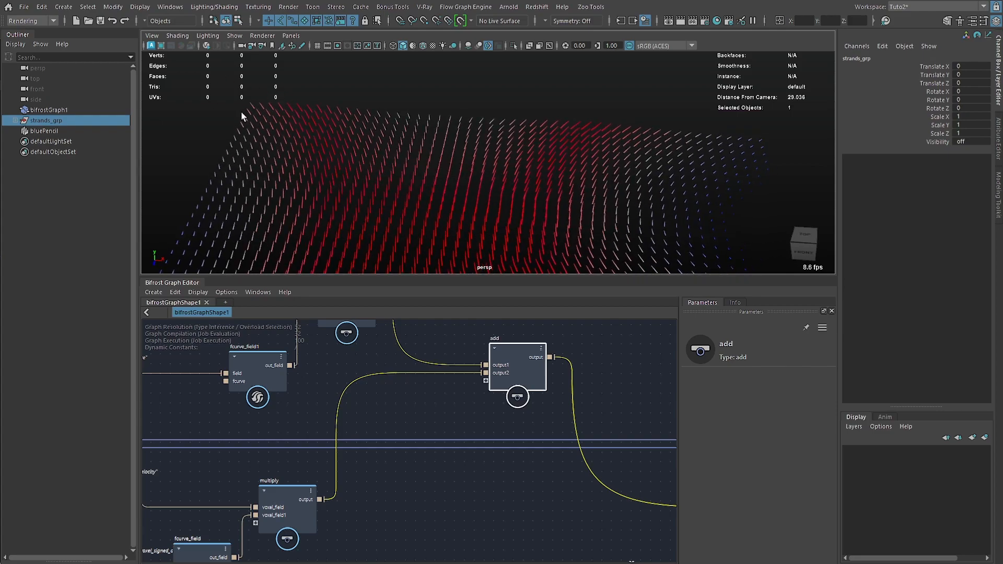
{"action": "key", "text": "shift+h"}
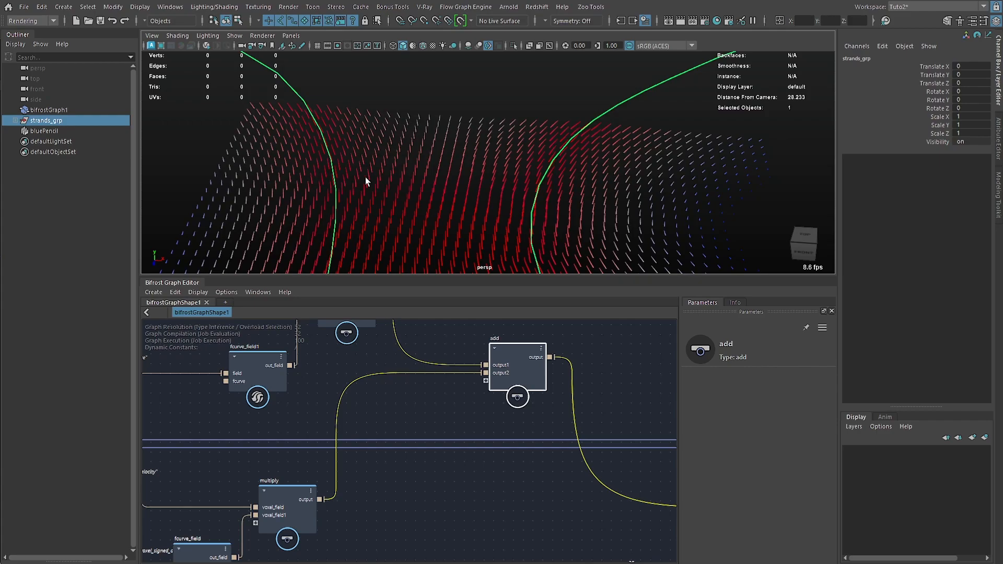
{"action": "left_click_drag", "start_coordinate": [366, 178], "coordinate": [345, 208], "text": "alt"}
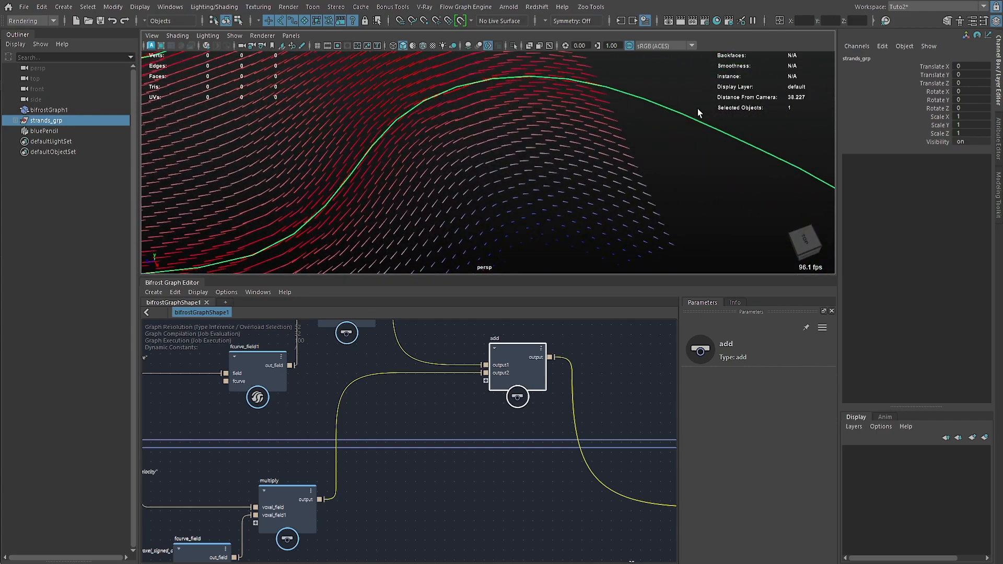
{"action": "left_click_drag", "start_coordinate": [481, 138], "coordinate": [518, 212], "text": "alt"}
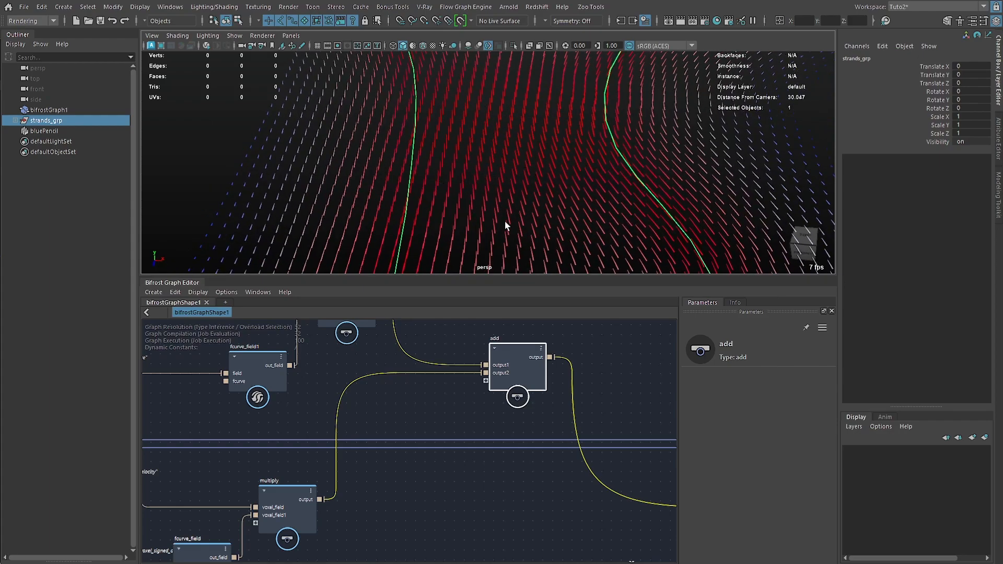
{"action": "right_click_drag", "start_coordinate": [506, 225], "coordinate": [414, 167], "text": "alt"}
{"action": "left_click_drag", "start_coordinate": [414, 167], "coordinate": [352, 239], "text": "alt"}
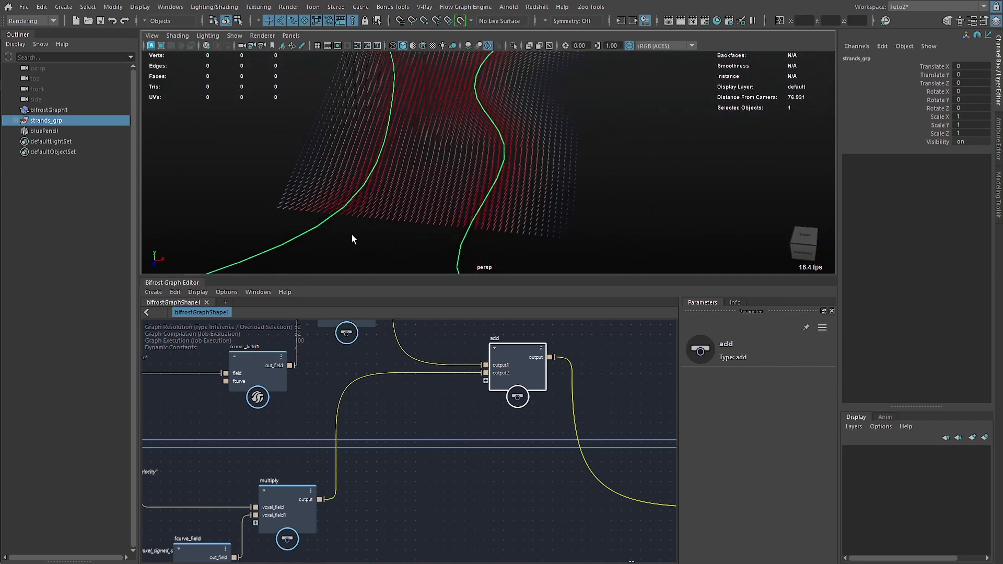
Rearrange the points_to_volume1 branch, placing the signed-distance voxel_field and fcurve_field above the voxel_velocity node, with multiply beside them.
{"action": "middle_click_drag", "start_coordinate": [387, 395], "coordinate": [365, 437], "text": "alt"}
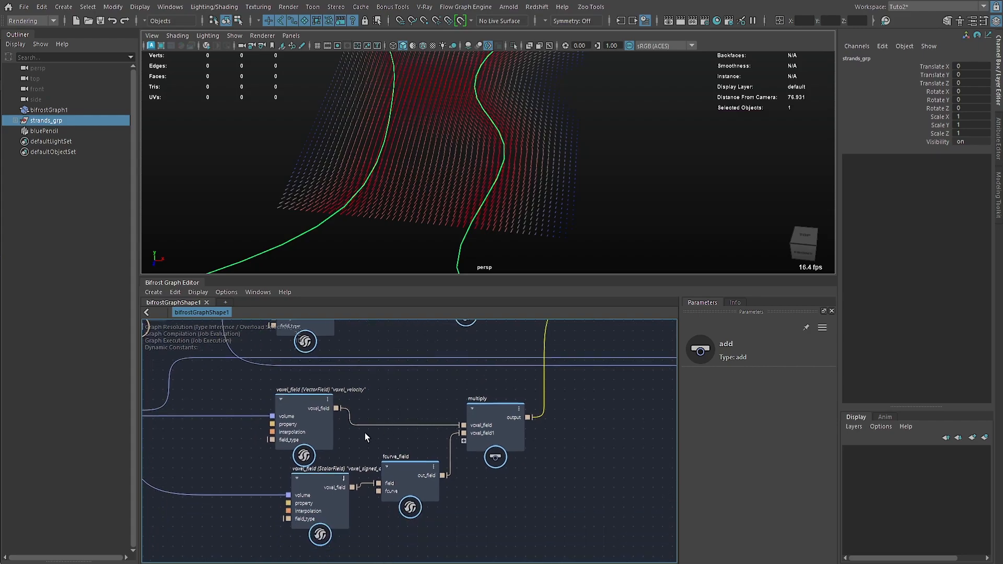
{"action": "left_click_drag", "start_coordinate": [414, 364], "coordinate": [379, 364]}
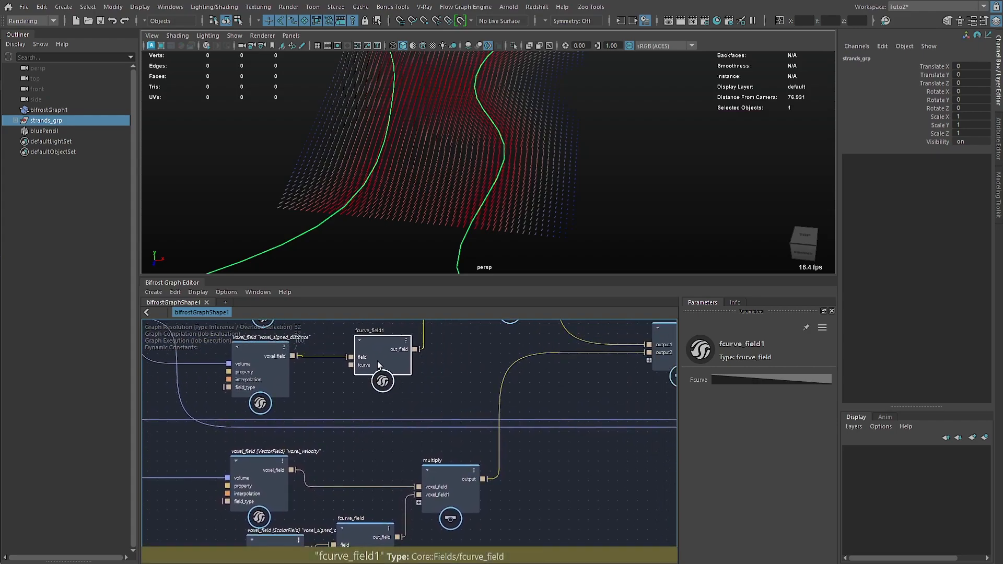
{"action": "middle_click_drag", "start_coordinate": [450, 486], "coordinate": [460, 420], "text": "alt"}
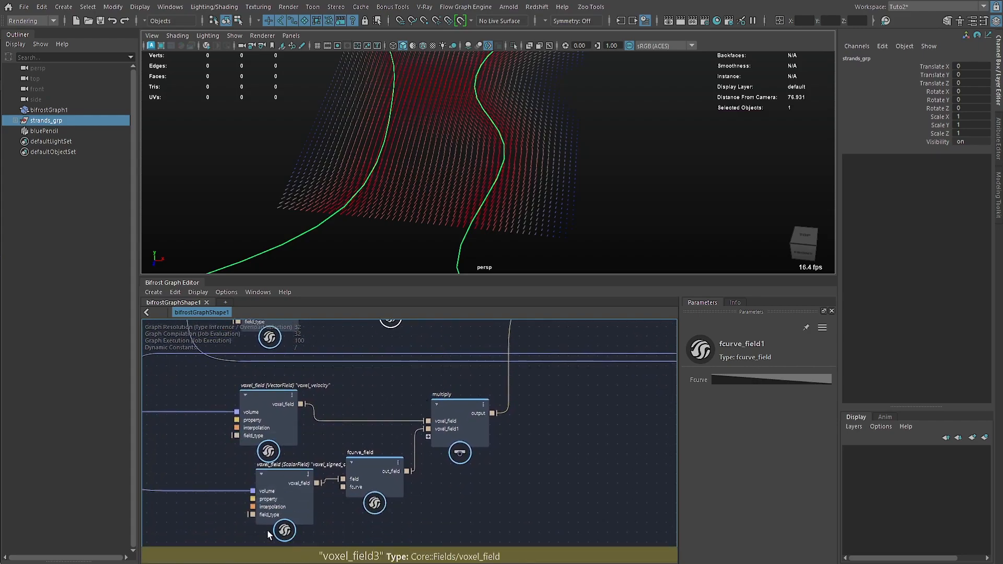
{"action": "left_click_drag", "start_coordinate": [395, 521], "coordinate": [332, 505]}
{"action": "left_click_drag", "start_coordinate": [458, 418], "coordinate": [487, 460]}
{"action": "left_click_drag", "start_coordinate": [290, 441], "coordinate": [284, 440]}
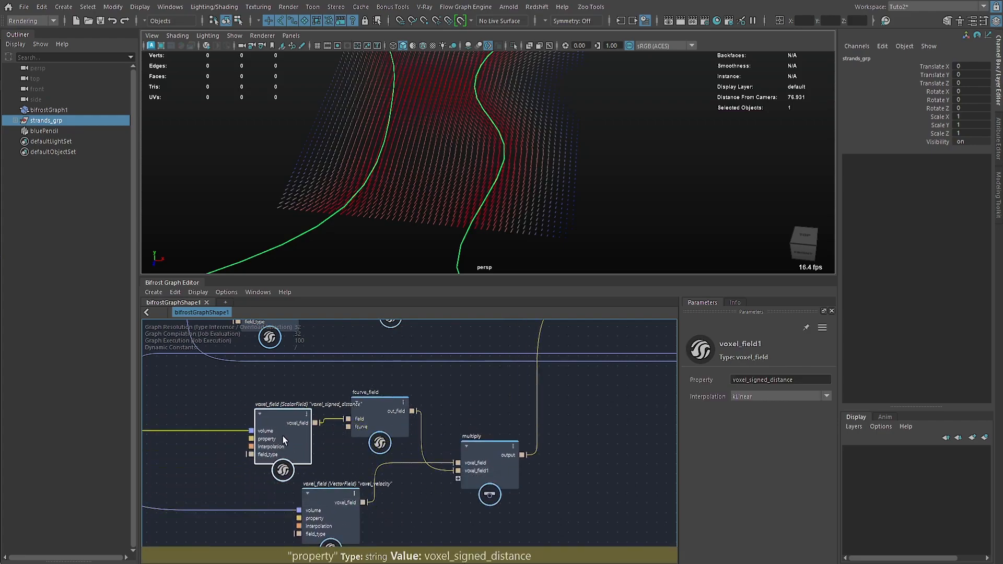
{"action": "left_click_drag", "start_coordinate": [373, 418], "coordinate": [392, 425]}
{"action": "middle_click_drag", "start_coordinate": [410, 331], "coordinate": [394, 420], "text": "alt"}
Create one FCurve value node driving the fcurve inputs of both fcurve_field1 and fcurve_field, and inspect its curve.
{"action": "left_click_drag", "start_coordinate": [341, 390], "coordinate": [295, 445]}
{"action": "left_click_drag", "start_coordinate": [328, 454], "coordinate": [349, 523]}
{"action": "left_click", "coordinate": [814, 409]}
{"action": "scroll", "coordinate": [799, 495], "scroll_direction": "down", "scroll_amount": 4}
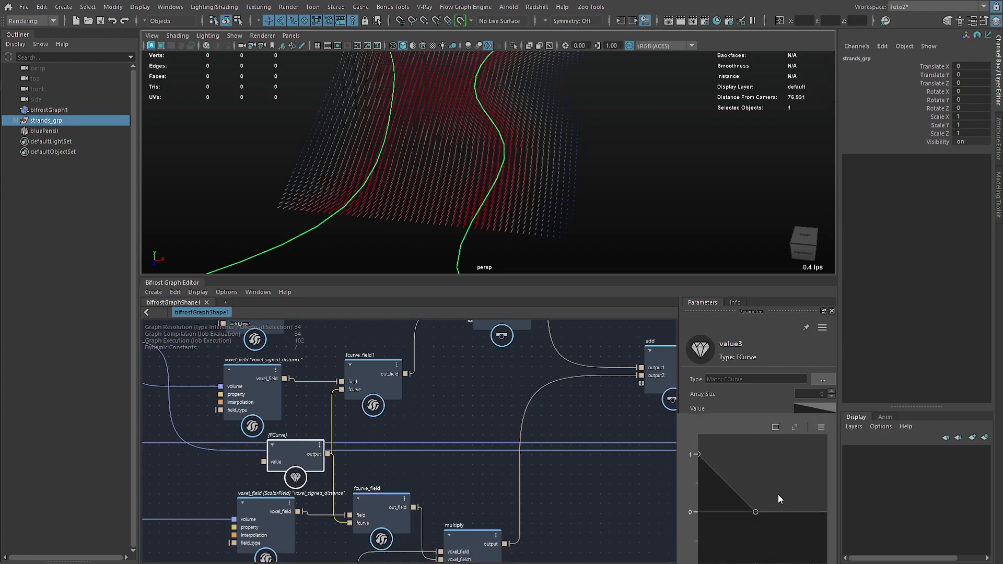
{"action": "mouse_move", "coordinate": [756, 512]}
{"action": "left_mouse_down"}
{"action": "mouse_move", "coordinate": [791, 511]}
{"action": "mouse_move", "coordinate": [734, 512]}
{"action": "mouse_move", "coordinate": [756, 512]}
{"action": "left_mouse_up"}
{"action": "left_click", "coordinate": [605, 422]}
Review both strand branches of the graph, from the curve inputs through set_point_velocity and points_to_volume to the voxel_field nodes.
{"action": "key", "text": "a"}
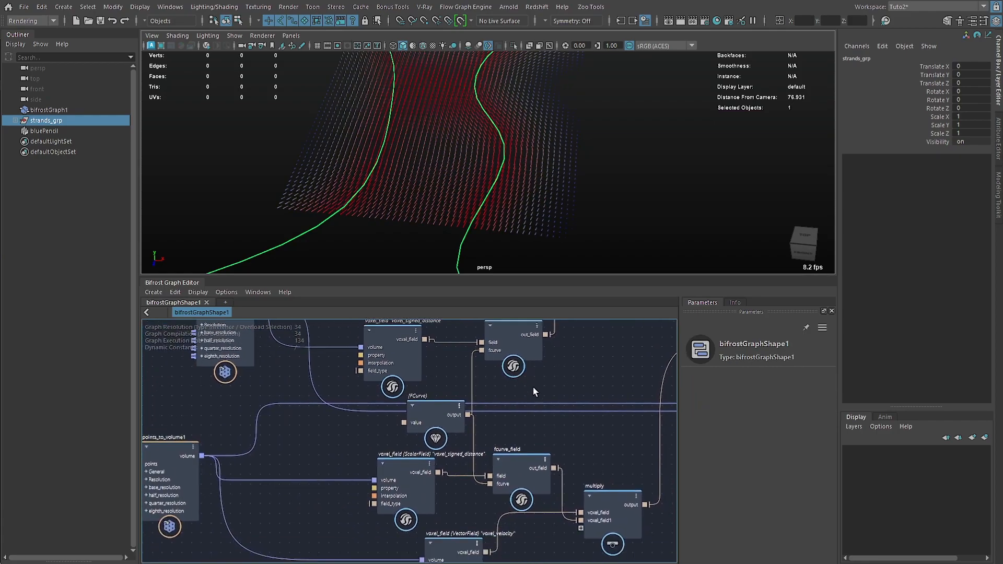
{"action": "middle_click_drag", "start_coordinate": [532, 402], "coordinate": [575, 397], "text": "alt"}
{"action": "scroll", "coordinate": [575, 397], "scroll_direction": "down", "scroll_amount": 2}
{"action": "middle_click_drag", "start_coordinate": [193, 397], "coordinate": [283, 428], "text": "alt"}
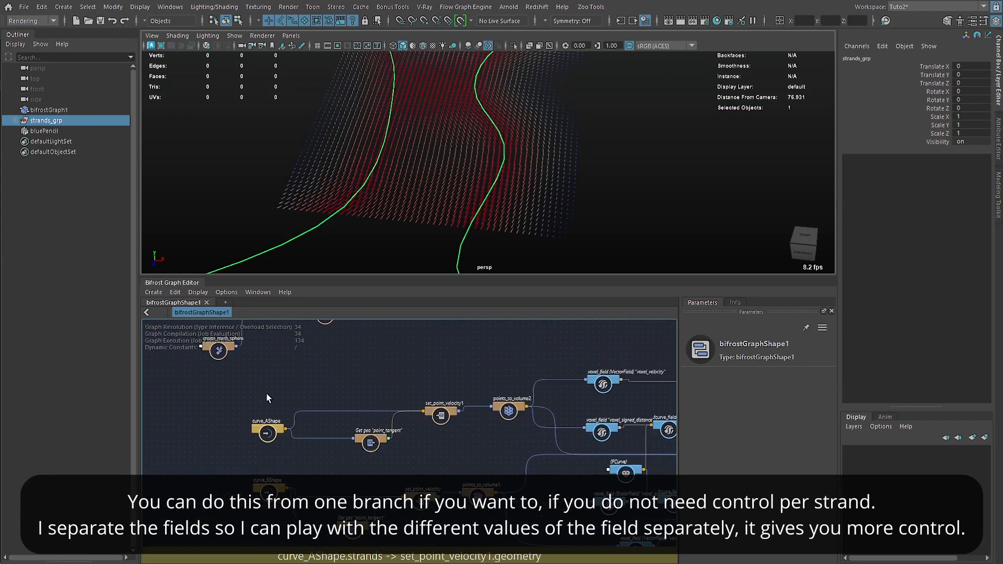
{"action": "middle_click_drag", "start_coordinate": [465, 406], "coordinate": [291, 356], "text": "alt"}
{"action": "scroll", "coordinate": [292, 356], "scroll_direction": "up", "scroll_amount": 2}
{"action": "middle_click_drag", "start_coordinate": [500, 404], "coordinate": [416, 406], "text": "alt"}
{"action": "middle_click_drag", "start_coordinate": [462, 468], "coordinate": [273, 404], "text": "alt"}
{"action": "left_click", "coordinate": [351, 408]}
{"action": "scroll", "coordinate": [491, 405], "scroll_direction": "down", "scroll_amount": 1}
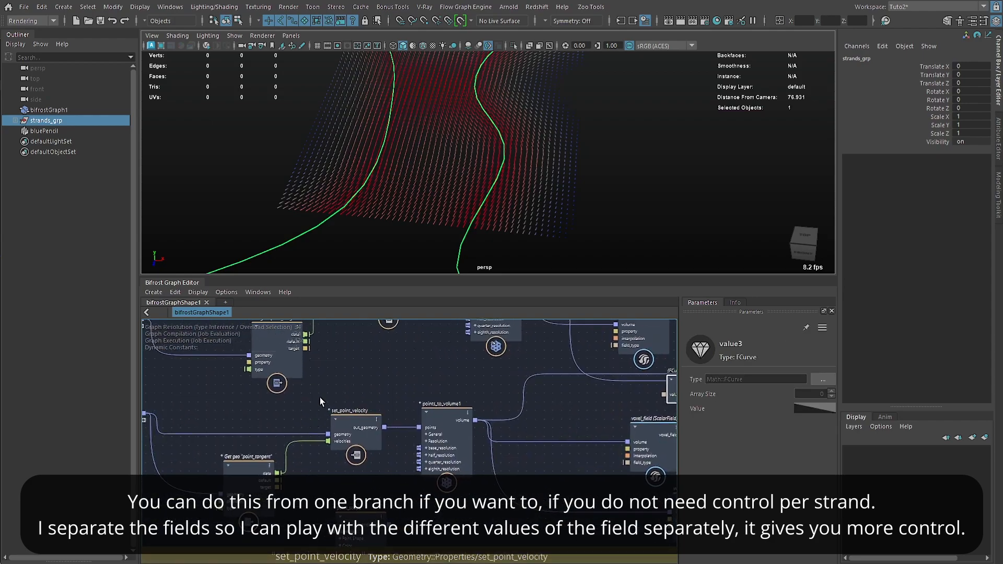
{"action": "scroll", "coordinate": [272, 404], "scroll_direction": "up", "scroll_amount": 1}
Shift the points_to_volume1 branch's voxel_field, fcurve_field and multiply nodes farther along the graph, and adjust the FCurve node's position.
{"action": "middle_click_drag", "start_coordinate": [627, 430], "coordinate": [450, 403], "text": "alt"}
{"action": "left_click_drag", "start_coordinate": [313, 474], "coordinate": [359, 479]}
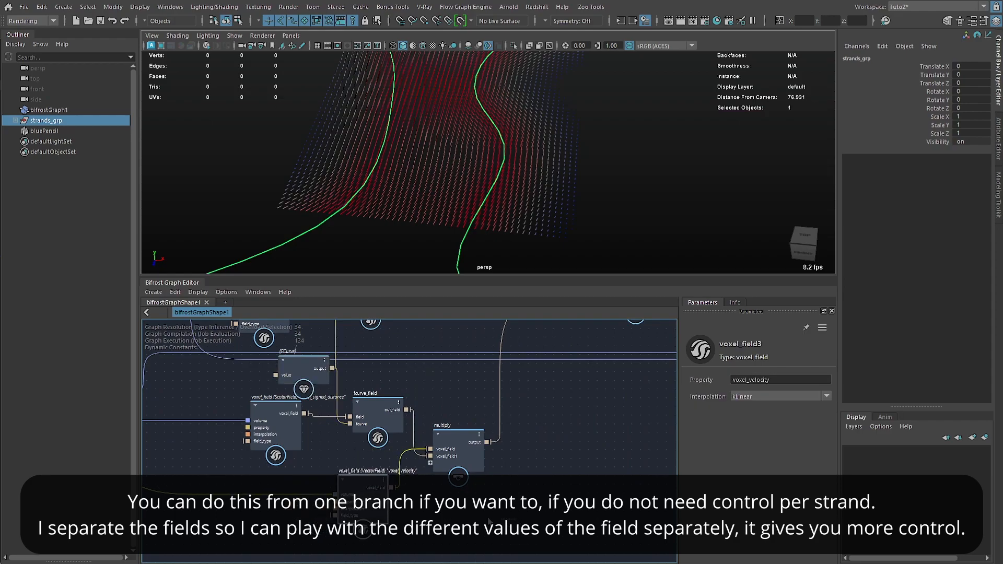
{"action": "left_click_drag", "start_coordinate": [290, 420], "coordinate": [337, 459]}
{"action": "left_click_drag", "start_coordinate": [316, 366], "coordinate": [325, 376]}
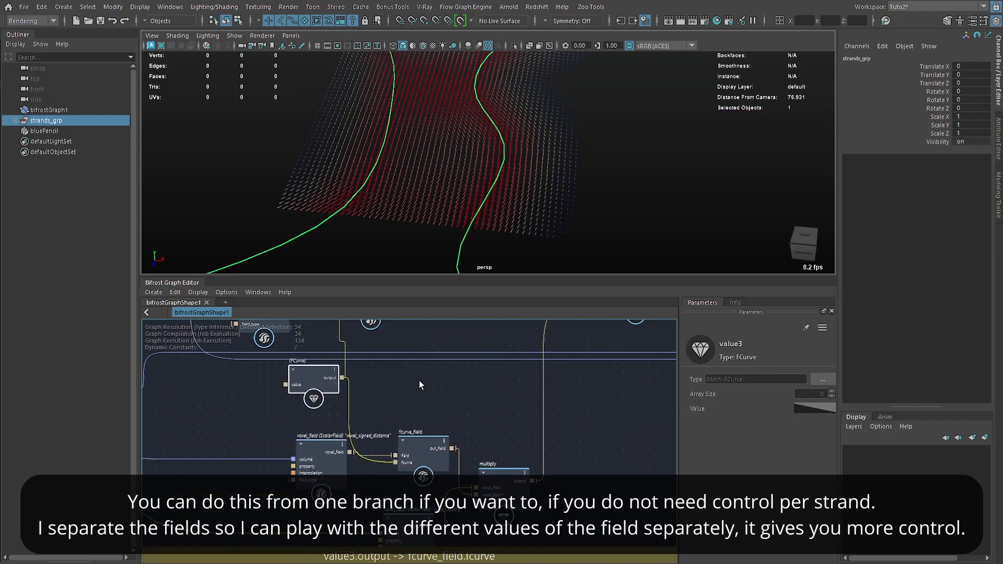
{"action": "middle_click_drag", "start_coordinate": [440, 387], "coordinate": [373, 514], "text": "alt"}
Reposition fcurve_field1 and multiply1 in the points_to_volume2 branch to even out the node spacing.
{"action": "left_click_drag", "start_coordinate": [292, 341], "coordinate": [413, 422]}
{"action": "left_click_drag", "start_coordinate": [322, 426], "coordinate": [354, 424]}
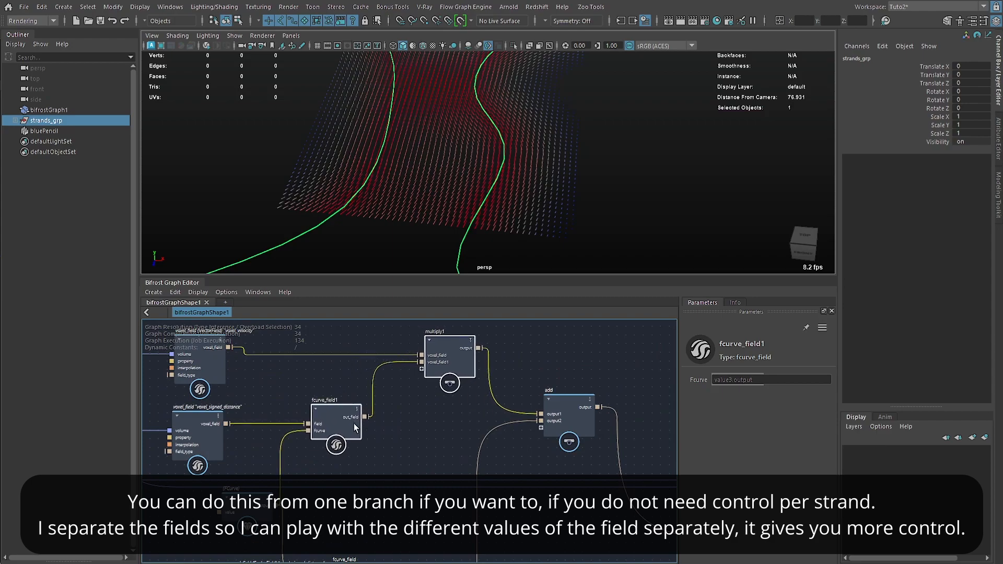
{"action": "left_click", "coordinate": [403, 396]}
{"action": "left_click_drag", "start_coordinate": [448, 367], "coordinate": [421, 370]}
{"action": "left_click", "coordinate": [429, 395]}
Move the add node slightly lower between the two multiply branches and vector_field_scope.
{"action": "left_click_drag", "start_coordinate": [523, 165], "coordinate": [488, 167], "text": "alt"}
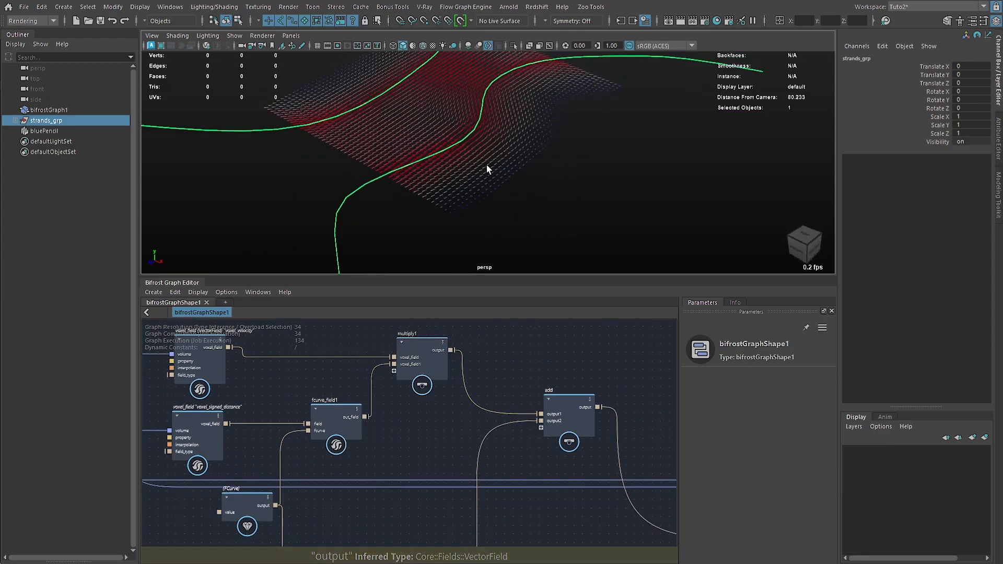
{"action": "middle_click_drag", "start_coordinate": [592, 366], "coordinate": [376, 335], "text": "alt"}
{"action": "middle_click_drag", "start_coordinate": [557, 393], "coordinate": [354, 355], "text": "alt"}
{"action": "middle_click_drag", "start_coordinate": [411, 386], "coordinate": [547, 458], "text": "alt"}
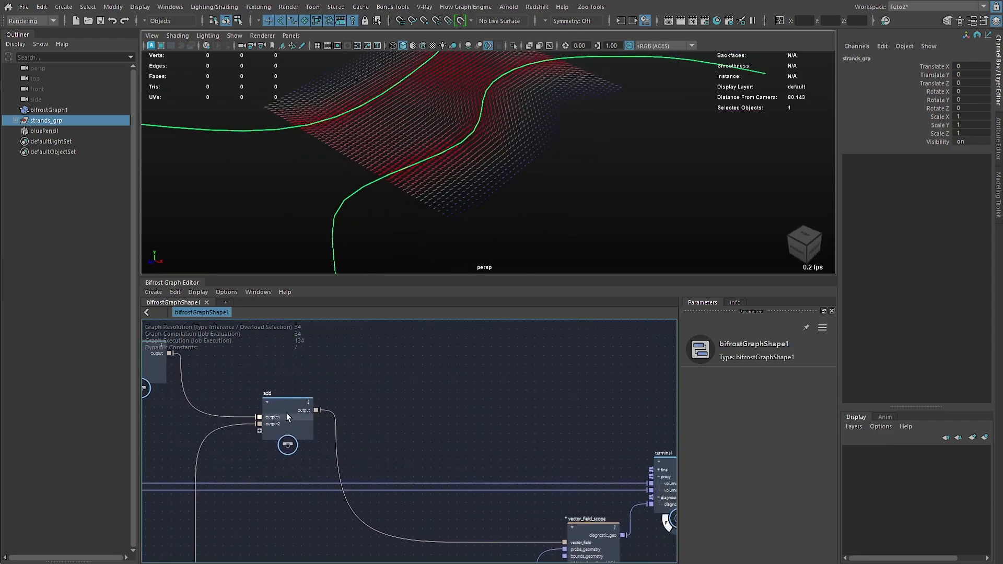
{"action": "left_click_drag", "start_coordinate": [282, 416], "coordinate": [291, 433]}
{"action": "middle_click_drag", "start_coordinate": [303, 435], "coordinate": [306, 418], "text": "alt"}
{"action": "left_click", "coordinate": [402, 382]}
Hide strands_grp and inspect the combined vector field on its own.
{"action": "key", "text": "h"}
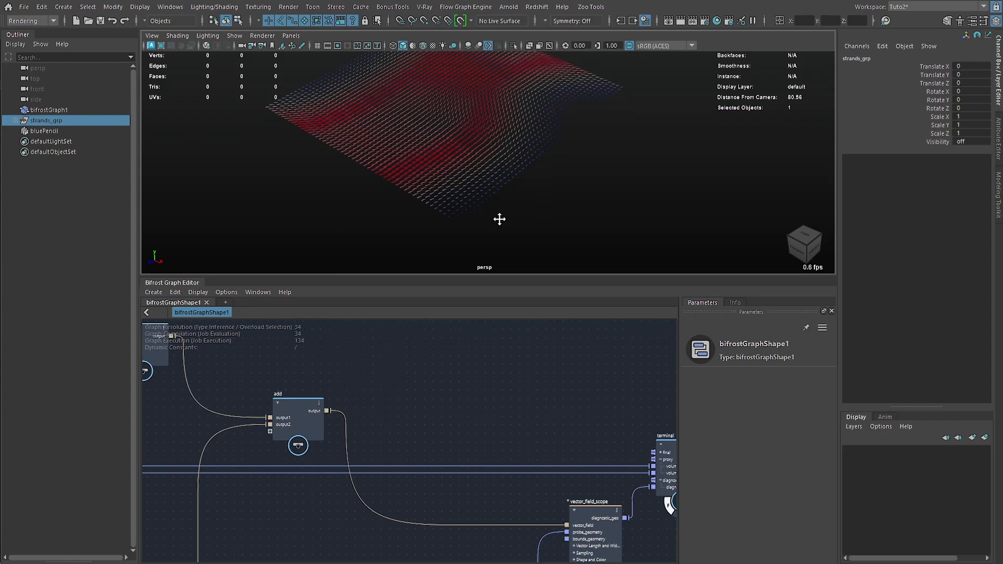
{"action": "mouse_move", "coordinate": [499, 220]}
{"action": "left_mouse_down", "text": "alt"}
{"action": "mouse_move", "coordinate": [489, 226]}
{"action": "mouse_move", "coordinate": [493, 220]}
{"action": "left_mouse_up", "text": "alt"}
{"action": "middle_click_drag", "start_coordinate": [447, 335], "coordinate": [448, 305], "text": "alt"}
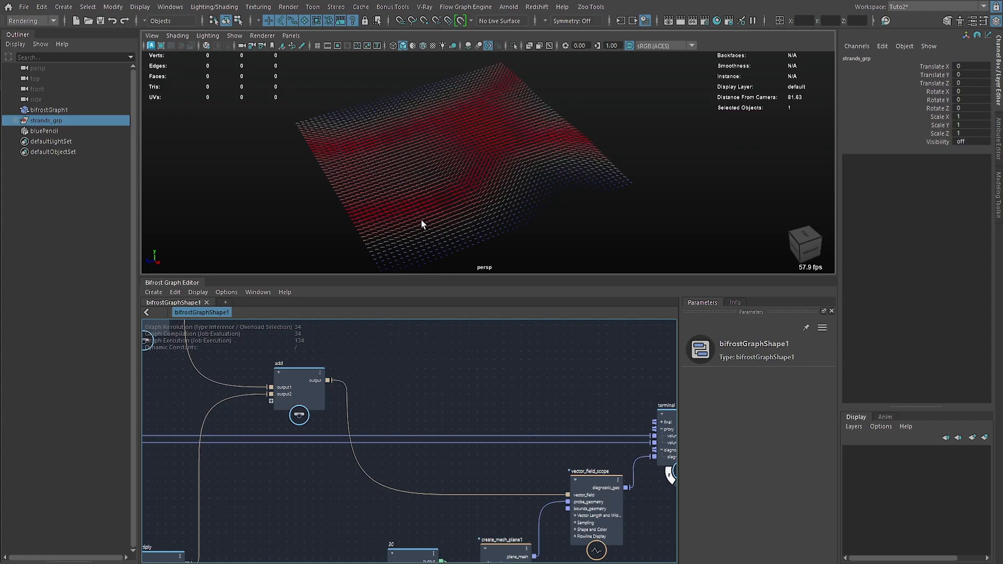
{"action": "scroll", "coordinate": [504, 401], "scroll_direction": "down", "scroll_amount": 1}
{"action": "middle_click_drag", "start_coordinate": [504, 402], "coordinate": [479, 347], "text": "alt"}
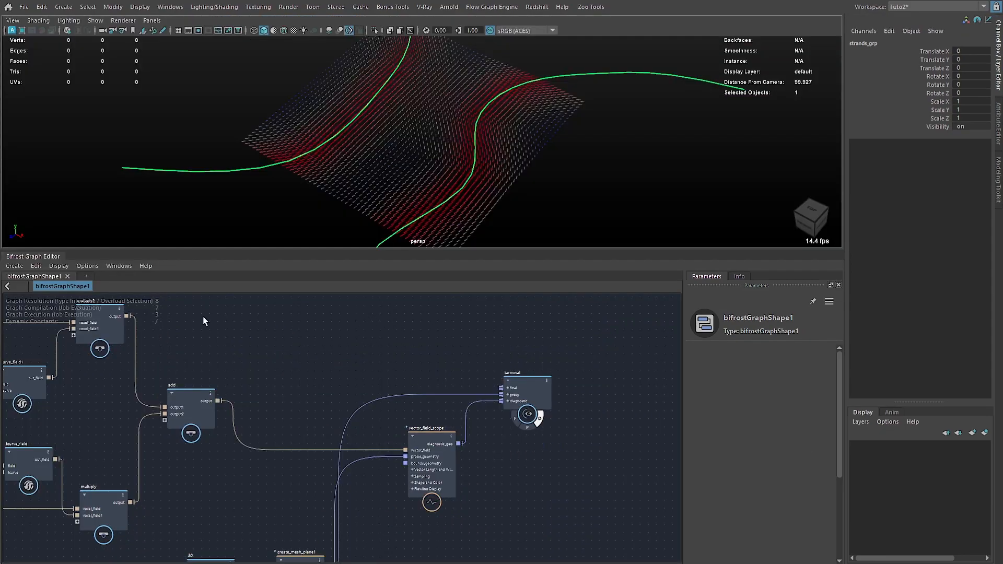
Add a basic_particles_graph node to the graph and explode it into its individual particle nodes.
{"action": "middle_click_drag", "start_coordinate": [286, 372], "coordinate": [431, 355], "text": "alt"}
{"action": "key", "text": "Tab"}
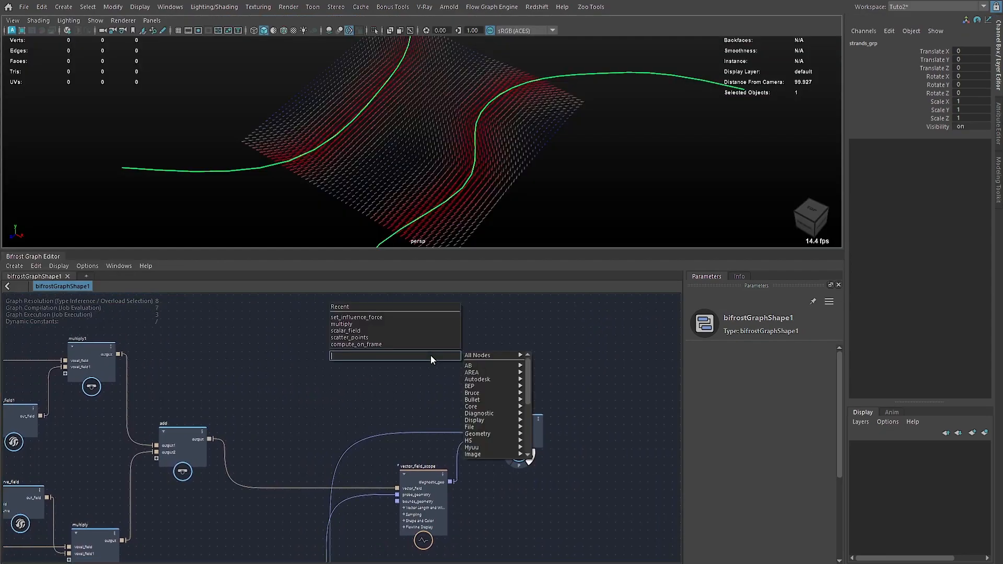
{"action": "type", "text": "bas"}
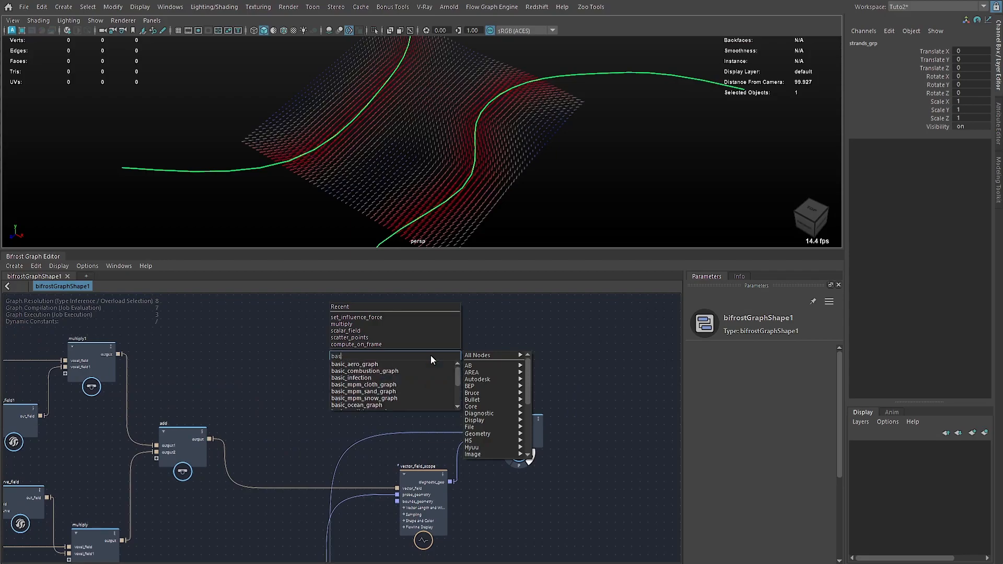
{"action": "type", "text": "ic_pa"}
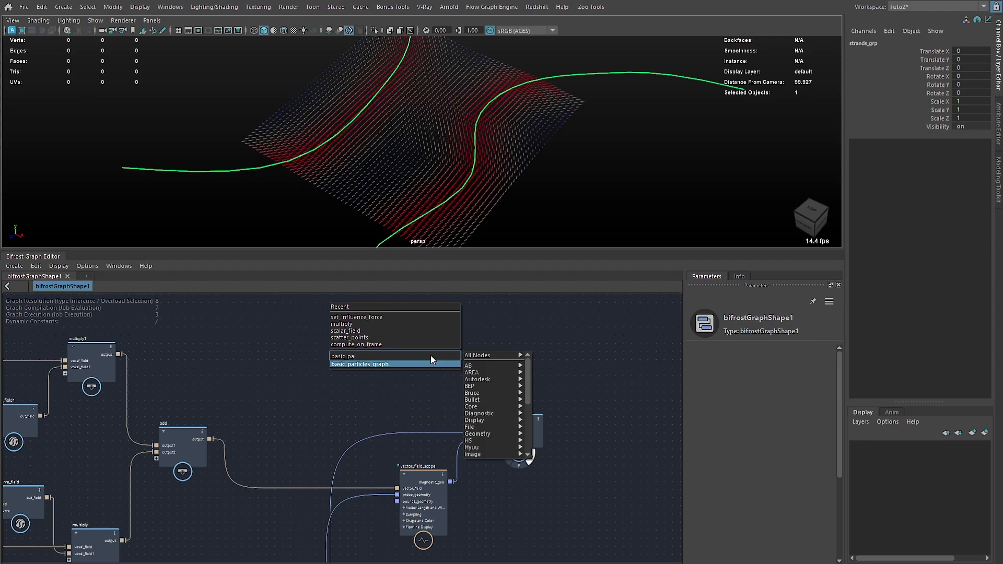
{"action": "key", "text": "Return"}
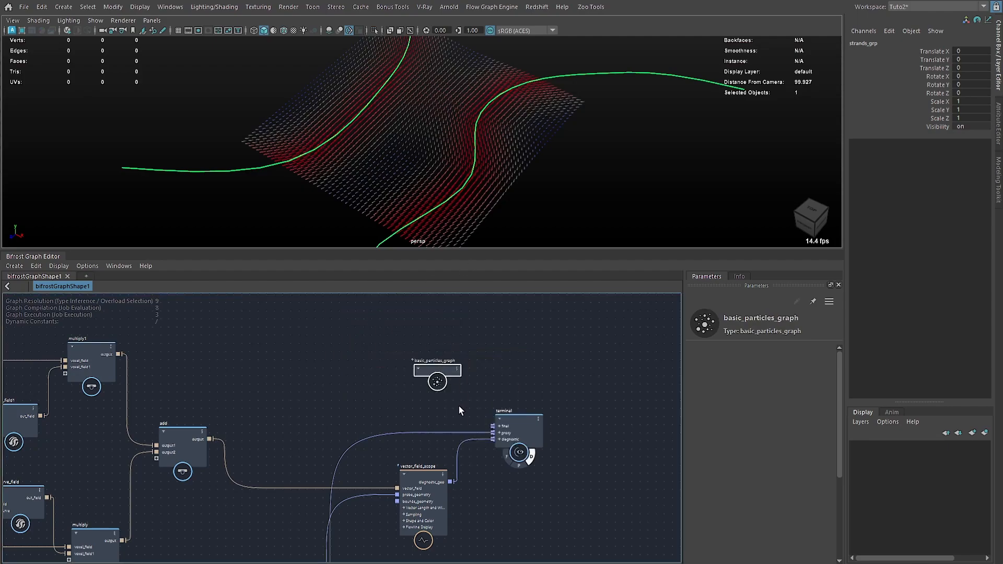
{"action": "right_click", "coordinate": [447, 369]}
{"action": "left_click", "coordinate": [465, 432]}
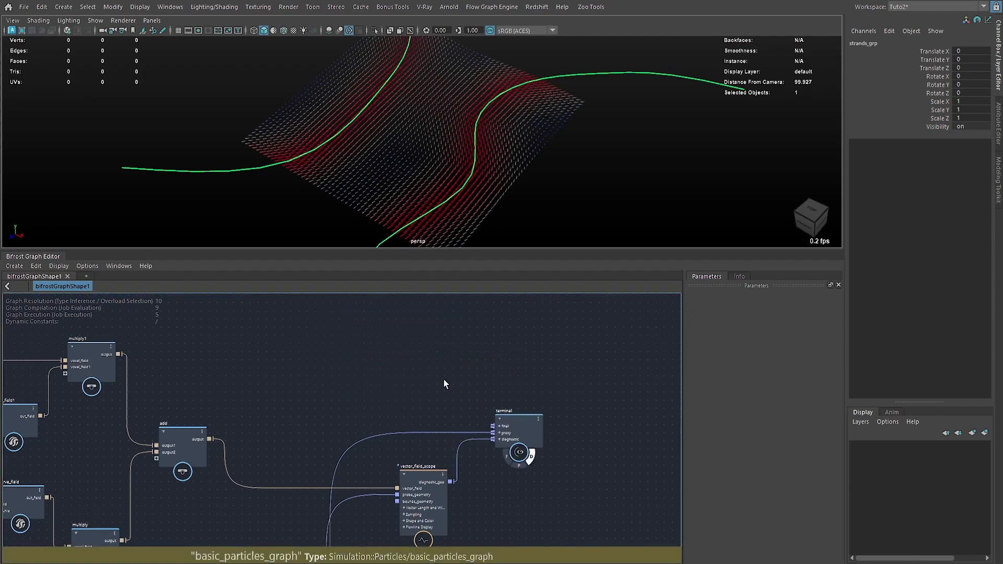
Place the exploded particle nodes in the free area above the terminal and adjust their spacing.
{"action": "left_click_drag", "start_coordinate": [448, 383], "coordinate": [598, 340]}
{"action": "middle_click_drag", "start_coordinate": [599, 340], "coordinate": [565, 428], "text": "alt"}
{"action": "left_click_drag", "start_coordinate": [644, 313], "coordinate": [650, 379]}
{"action": "left_click", "coordinate": [401, 438]}
Move vector_field_scope and terminal farther down the graph, clear of the add node and the particle nodes.
{"action": "middle_click_drag", "start_coordinate": [401, 438], "coordinate": [390, 283], "text": "alt"}
{"action": "left_click_drag", "start_coordinate": [412, 348], "coordinate": [410, 454]}
{"action": "left_click_drag", "start_coordinate": [497, 308], "coordinate": [526, 469]}
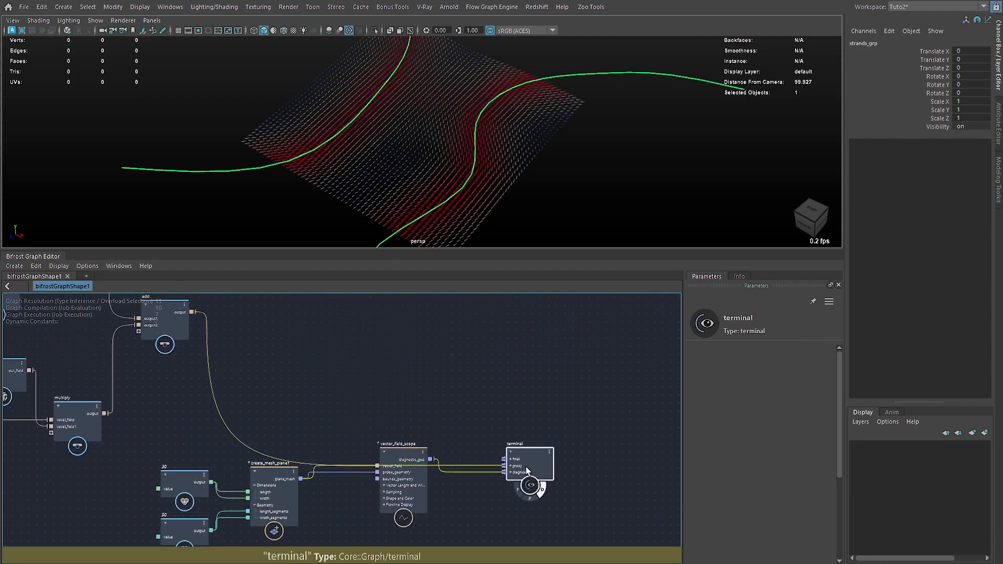
{"action": "middle_click_drag", "start_coordinate": [361, 337], "coordinate": [436, 462], "text": "alt"}
{"action": "middle_click_drag", "start_coordinate": [270, 433], "coordinate": [364, 365], "text": "alt"}
{"action": "left_click", "coordinate": [334, 377]}
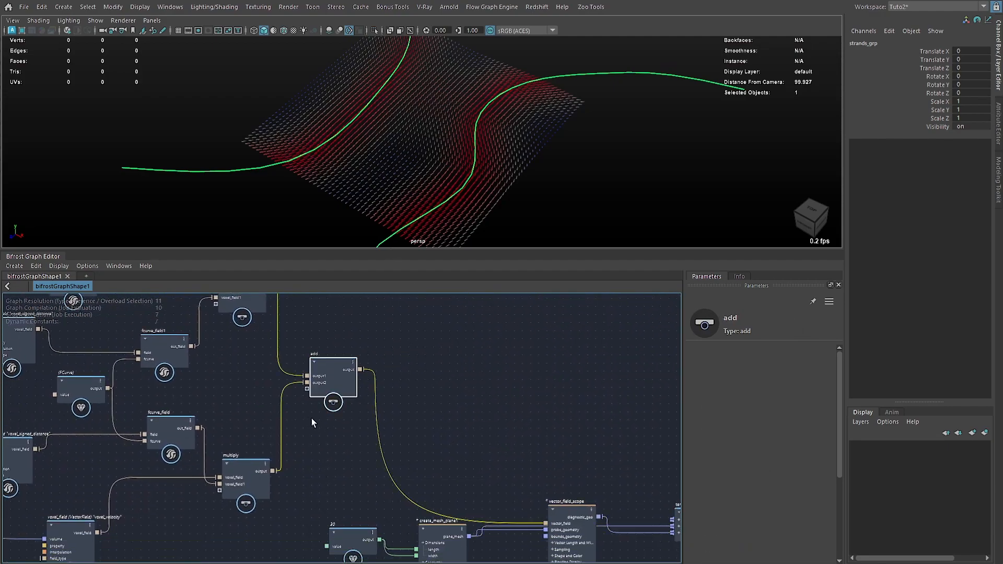
{"action": "middle_click_drag", "start_coordinate": [453, 379], "coordinate": [339, 319], "text": "alt"}
{"action": "left_click_drag", "start_coordinate": [458, 450], "coordinate": [495, 559]}
{"action": "left_click_drag", "start_coordinate": [583, 453], "coordinate": [585, 485]}
Move create_mesh_plane1 and its two value nodes up beside the add node.
{"action": "left_click_drag", "start_coordinate": [366, 443], "coordinate": [219, 534]}
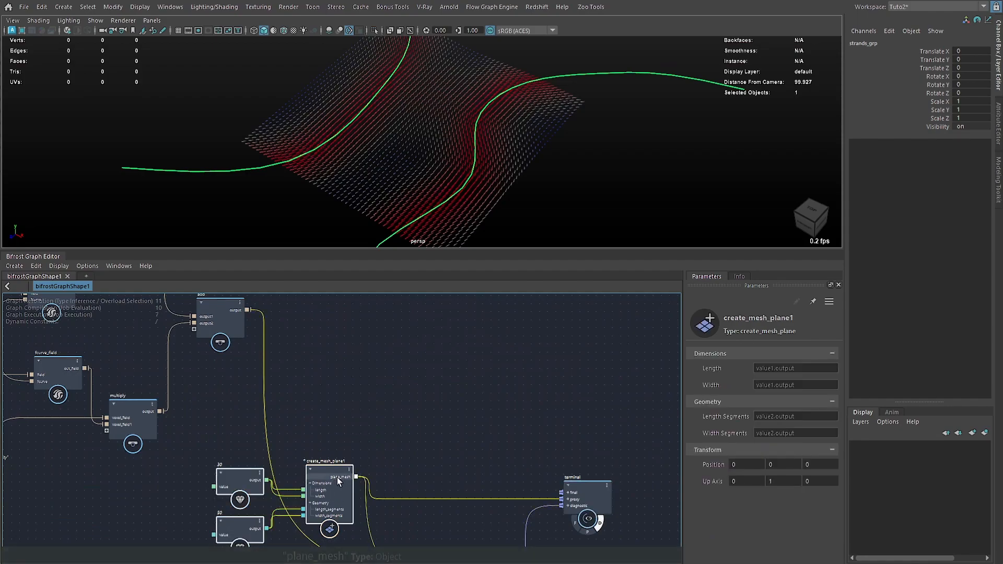
{"action": "left_click_drag", "start_coordinate": [338, 478], "coordinate": [397, 364]}
{"action": "middle_click_drag", "start_coordinate": [480, 338], "coordinate": [343, 453], "text": "alt"}
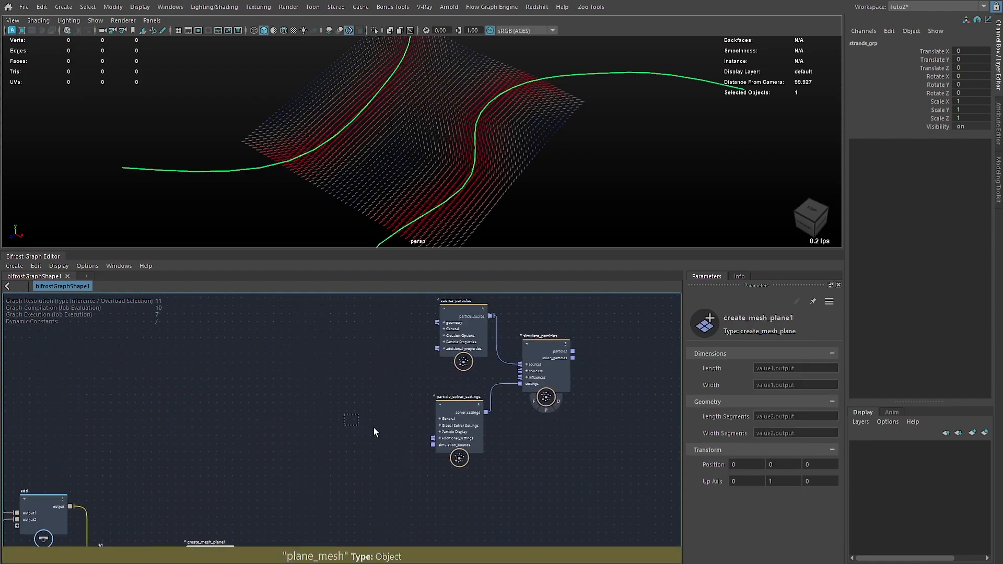
Connect create_mesh_plane1's plane_mesh to the geometry of source_particles and set the source's Normal Speed to 0.
{"action": "key", "text": "a"}
{"action": "left_click_drag", "start_coordinate": [245, 428], "coordinate": [486, 327]}
{"action": "left_click_drag", "start_coordinate": [838, 390], "coordinate": [840, 465]}
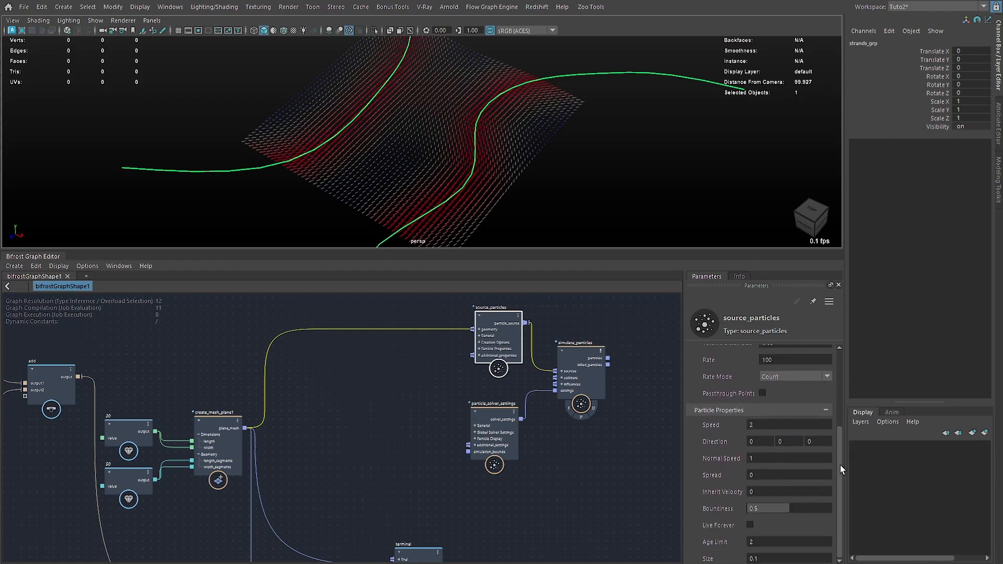
{"action": "left_click", "coordinate": [765, 459]}
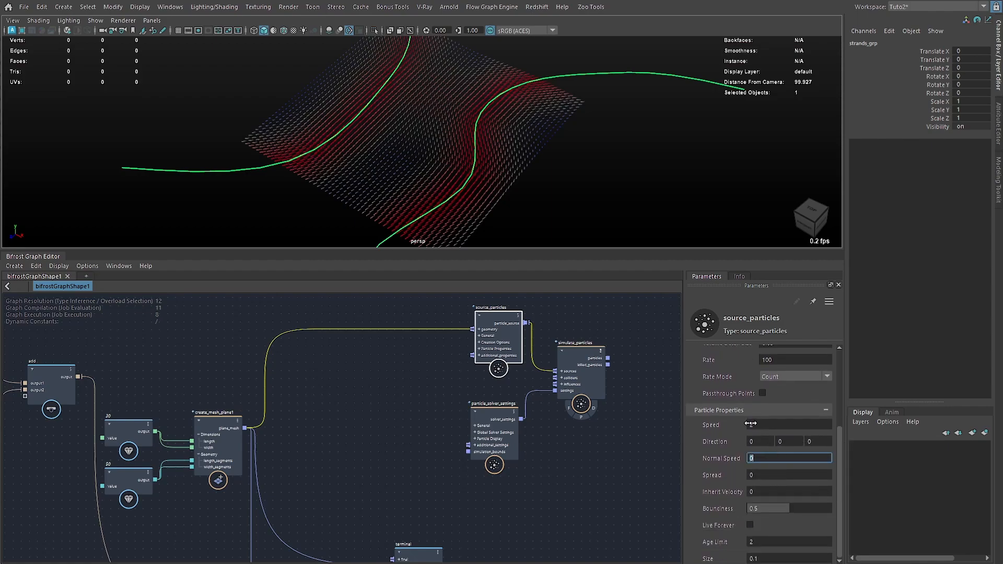
Review the particle_solver_settings parameters and enable the proxy display of simulate_particles.
{"action": "left_click", "coordinate": [501, 432]}
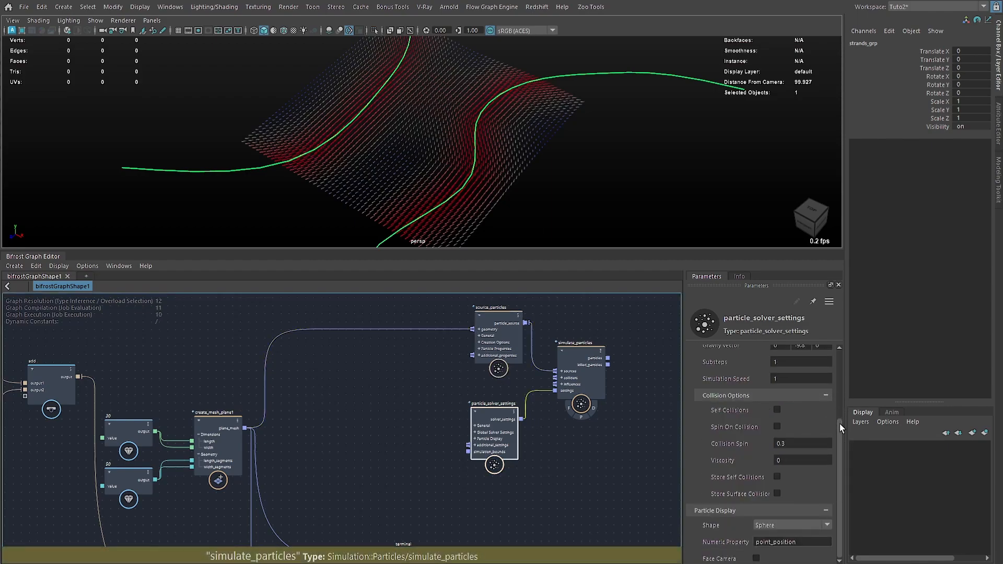
{"action": "left_click_drag", "start_coordinate": [839, 424], "coordinate": [852, 378]}
{"action": "left_click", "coordinate": [582, 418]}
Turn off the terminal's diagnostic display and clear the viewport selection to show only the particles.
{"action": "left_click_drag", "start_coordinate": [494, 189], "coordinate": [457, 189], "text": "alt"}
{"action": "middle_click_drag", "start_coordinate": [424, 551], "coordinate": [410, 381], "text": "alt"}
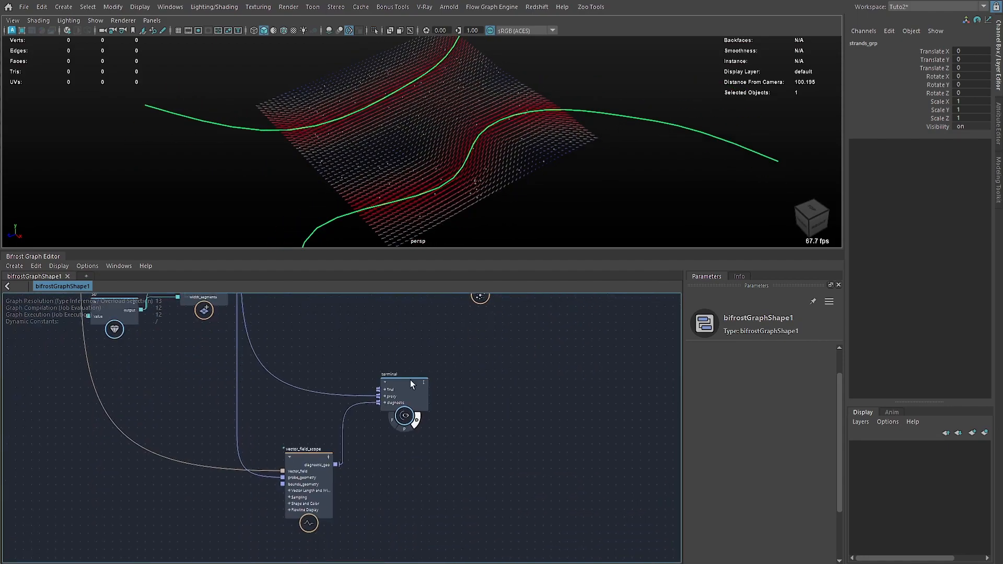
{"action": "left_click", "coordinate": [417, 420]}
{"action": "middle_click_drag", "start_coordinate": [413, 314], "coordinate": [448, 482], "text": "alt"}
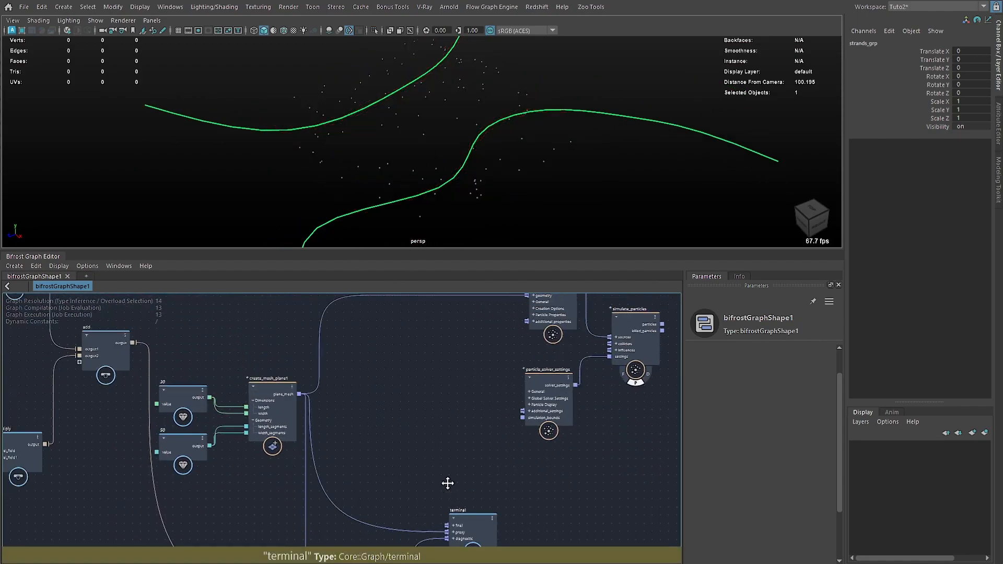
{"action": "left_click", "coordinate": [250, 210]}
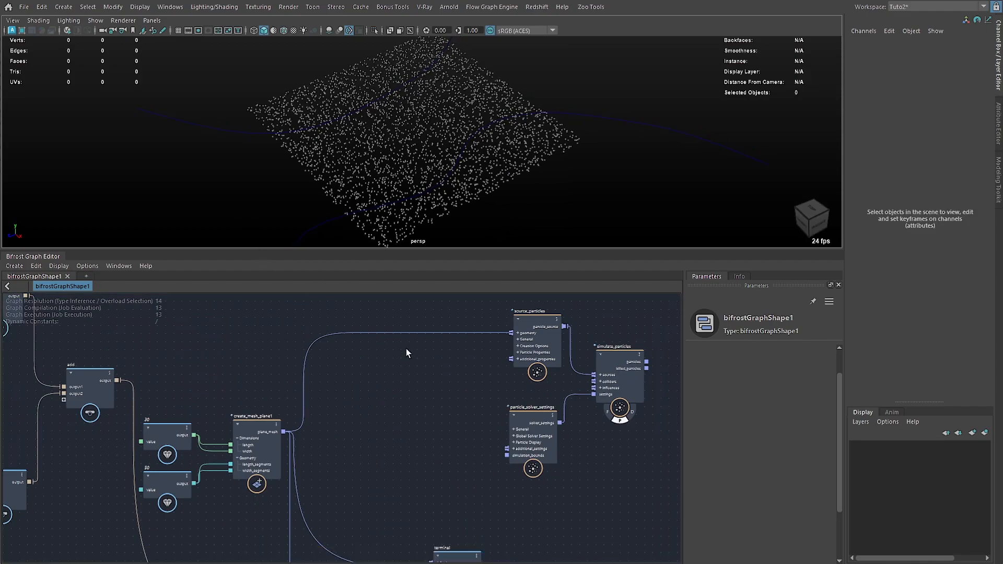
Feed add's output through a new influence_set_property node with key point_velocity into the influences of simulate_particles.
{"action": "key", "text": "Tab"}
{"action": "type", "text": "ispr"}
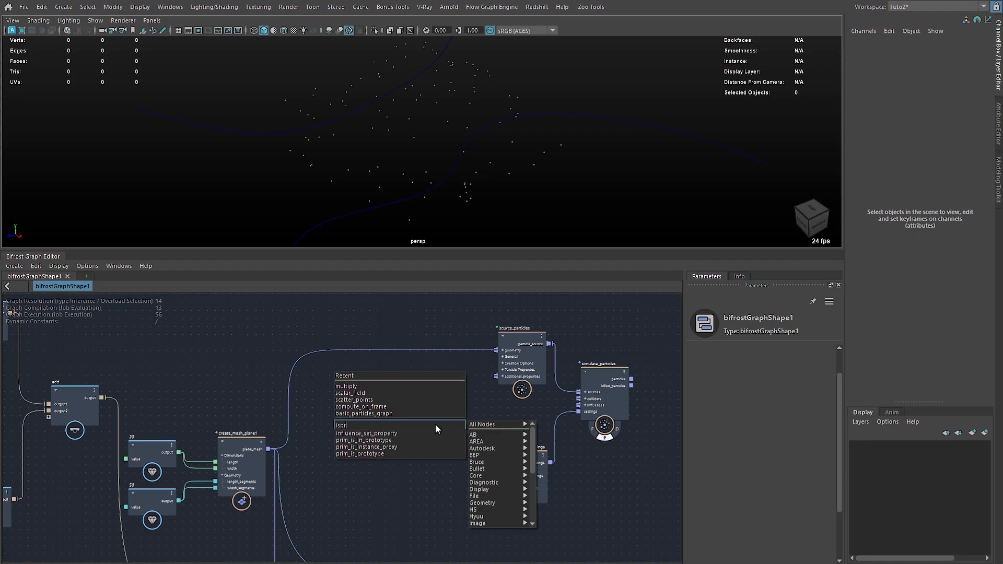
{"action": "key", "text": "Return"}
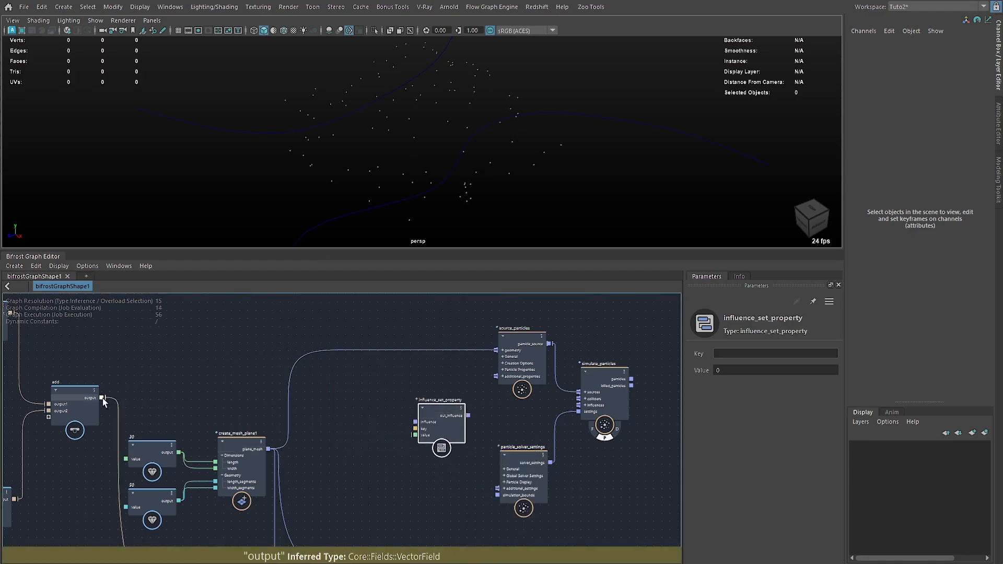
{"action": "left_click_drag", "start_coordinate": [103, 398], "coordinate": [416, 435]}
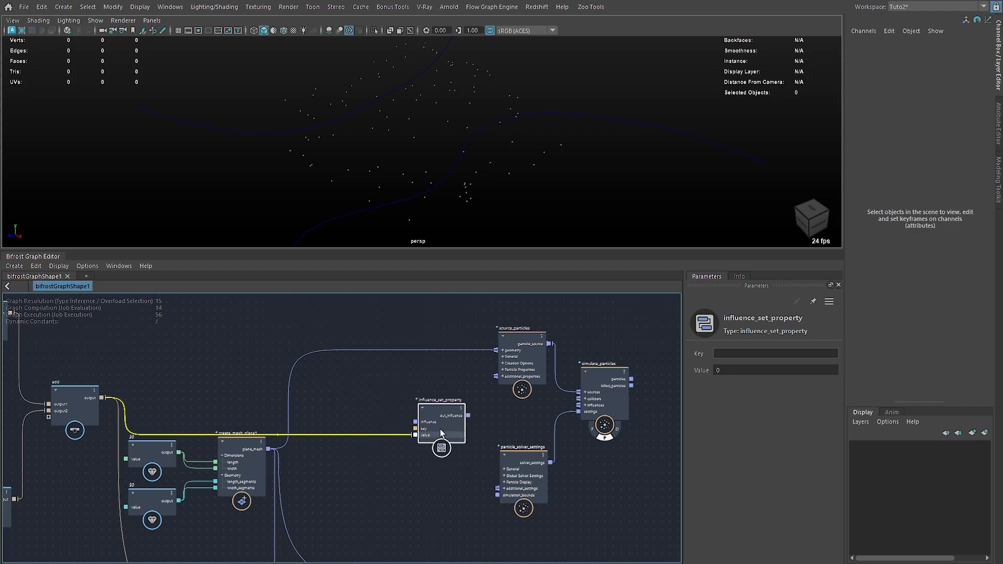
{"action": "left_click_drag", "start_coordinate": [469, 416], "coordinate": [583, 408]}
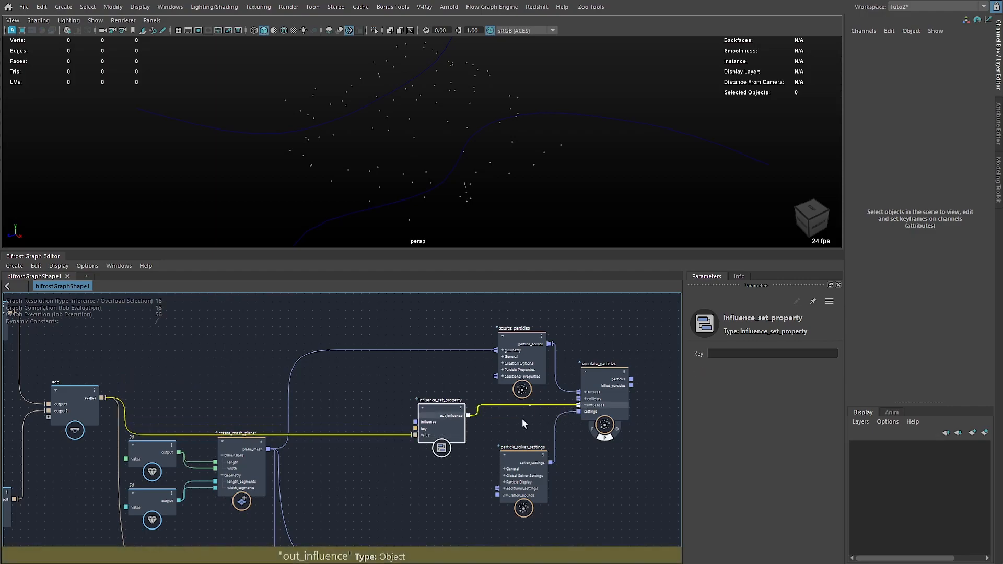
{"action": "left_click", "coordinate": [719, 355]}
{"action": "type", "text": "point_velocity"}
{"action": "left_click", "coordinate": [405, 368]}
Try adding a set_influence_force node.
{"action": "key", "text": "Tab"}
{"action": "type", "text": "s"}
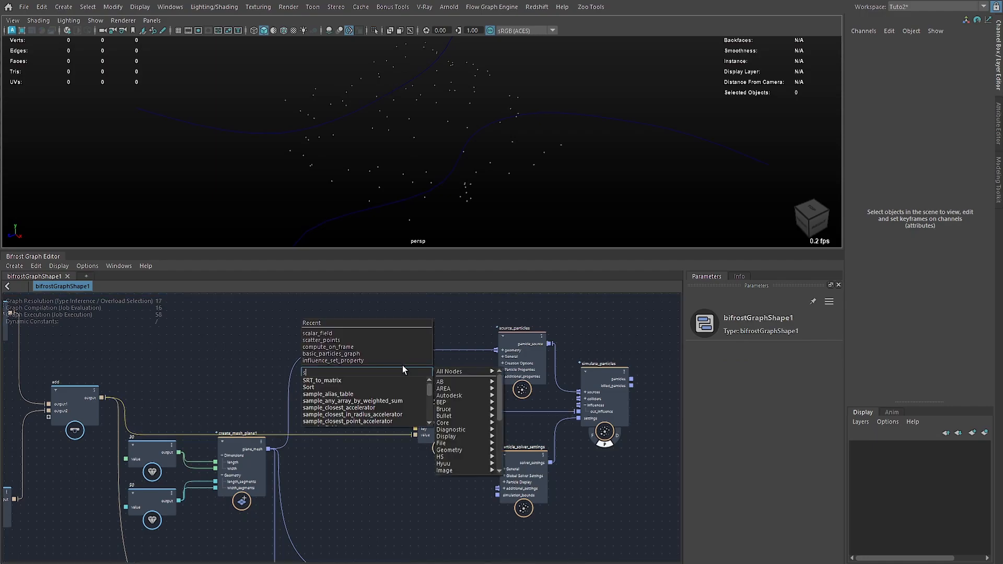
{"action": "type", "text": "ifor"}
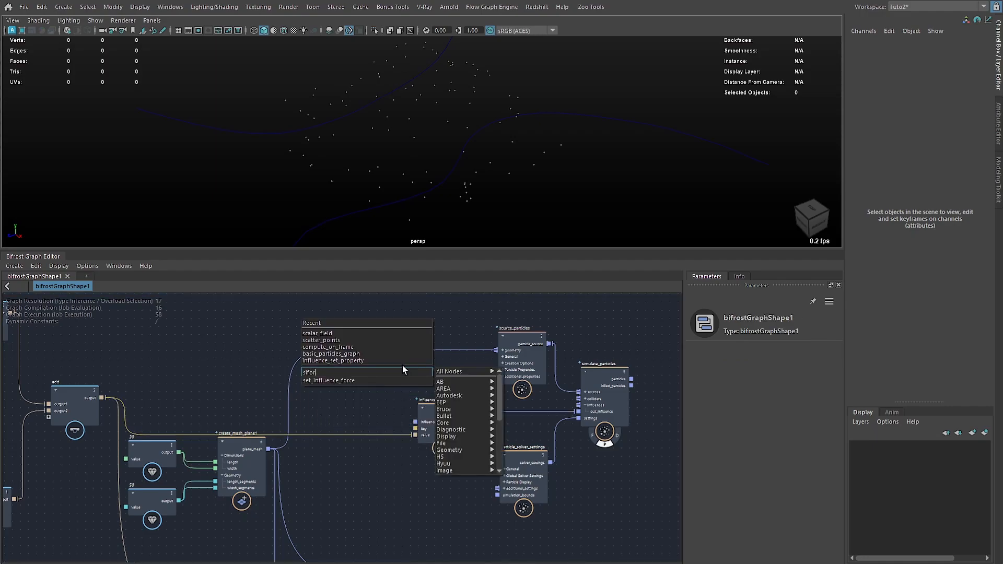
{"action": "key", "text": "Return"}
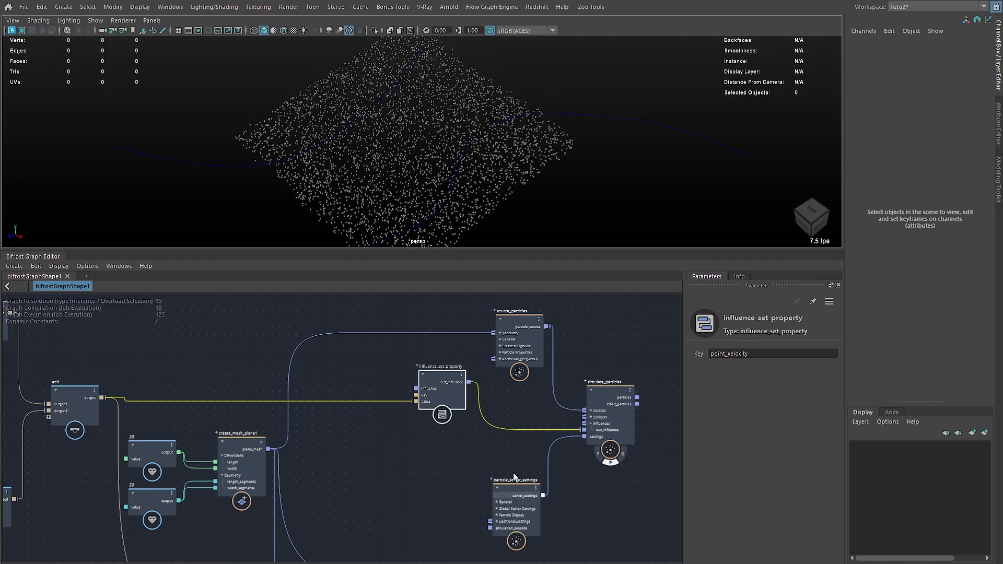
Reset the graph's feedback state and return the simulation to its first frame.
{"action": "left_click", "coordinate": [36, 266]}
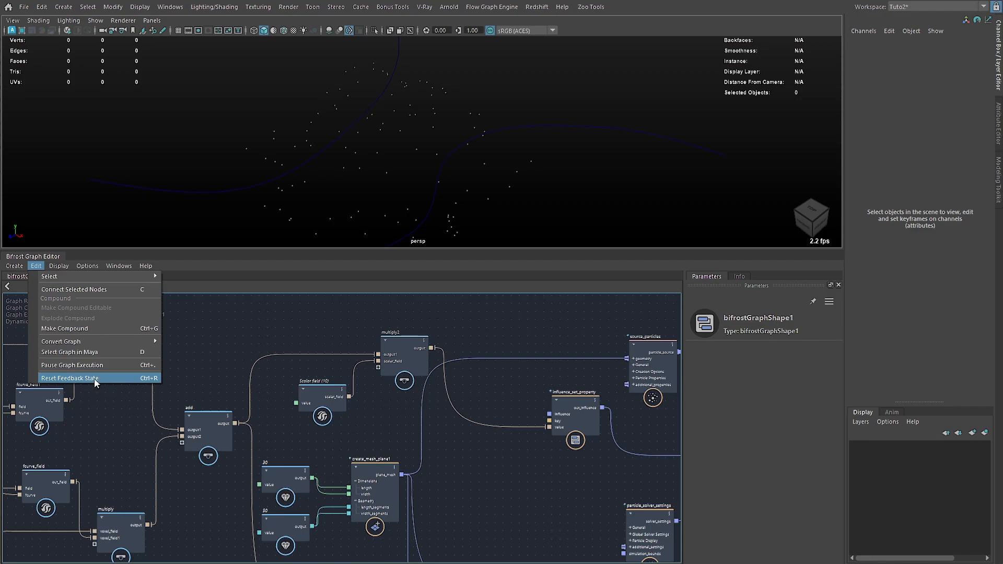
{"action": "left_click", "coordinate": [154, 379]}
{"action": "middle_click_drag", "start_coordinate": [513, 334], "coordinate": [465, 331]}
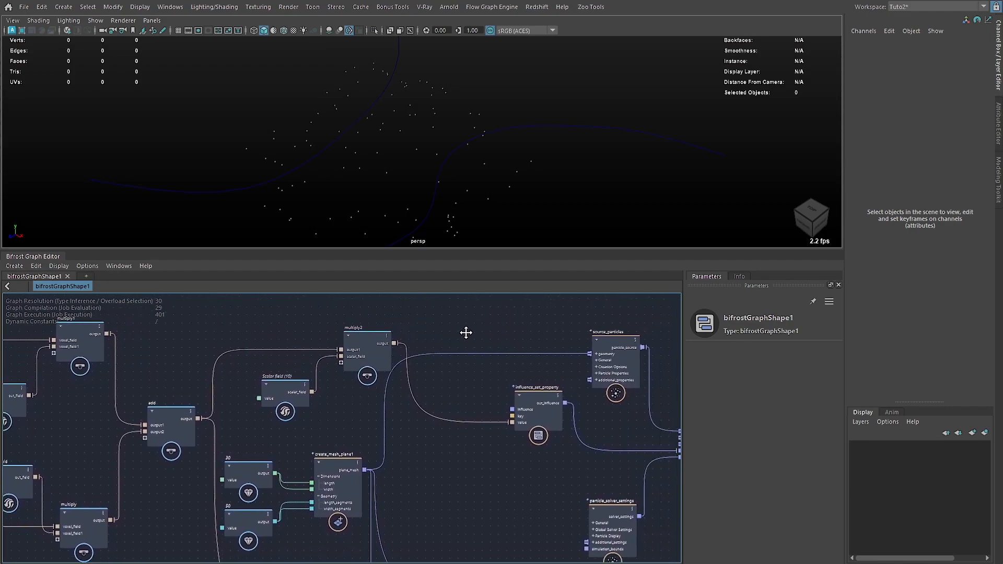
{"action": "middle_click_drag", "start_coordinate": [469, 383], "coordinate": [472, 386]}
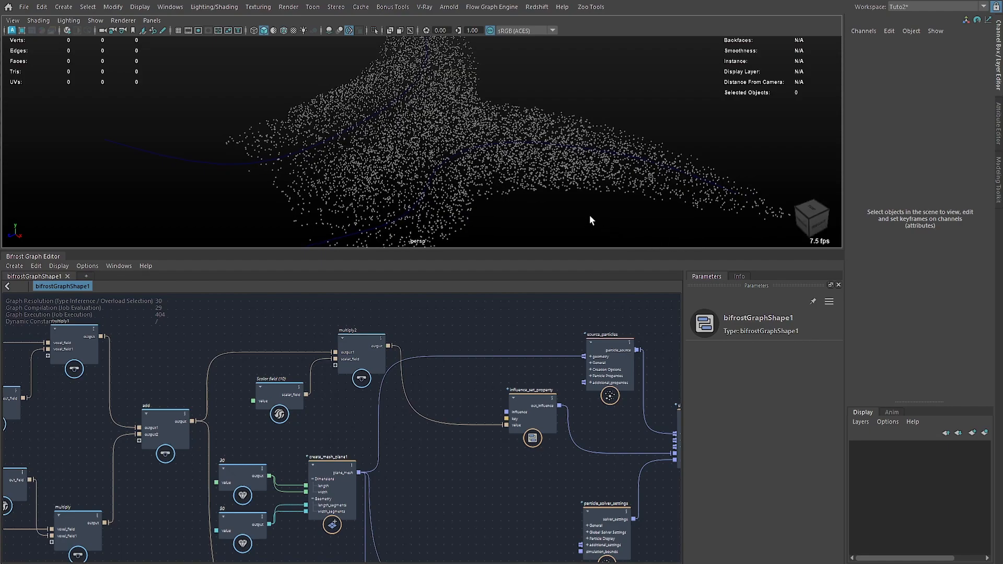
{"action": "key", "text": "alt+shift+v"}
Tighten the layout of influence_set_property and the particle nodes, and shift them together farther from create_mesh_plane1.
{"action": "mouse_move", "coordinate": [451, 470]}
{"action": "middle_mouse_down", "text": "alt"}
{"action": "mouse_move", "coordinate": [443, 463]}
{"action": "mouse_move", "coordinate": [463, 472]}
{"action": "middle_mouse_up", "text": "alt"}
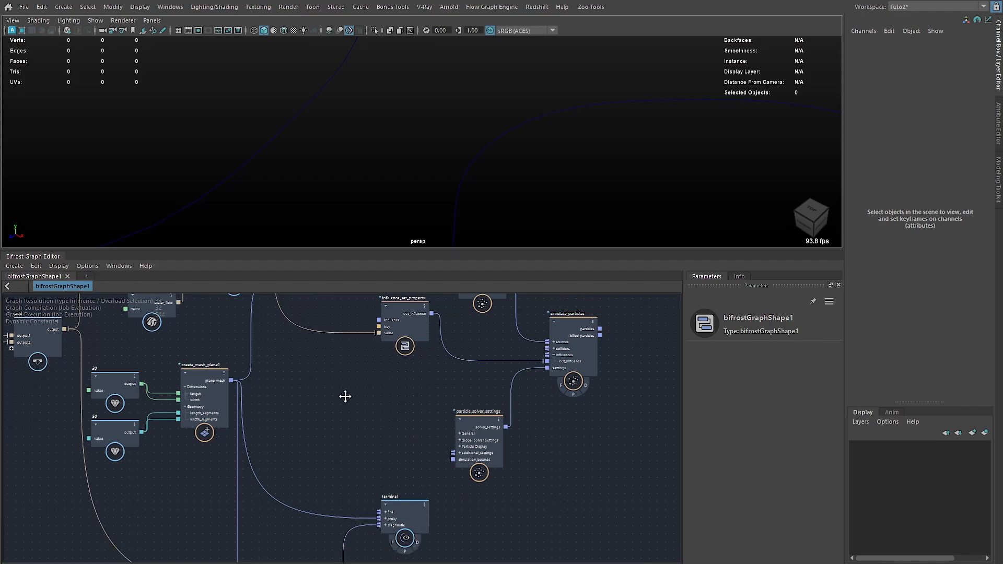
{"action": "middle_click_drag", "start_coordinate": [345, 397], "coordinate": [417, 506], "text": "alt"}
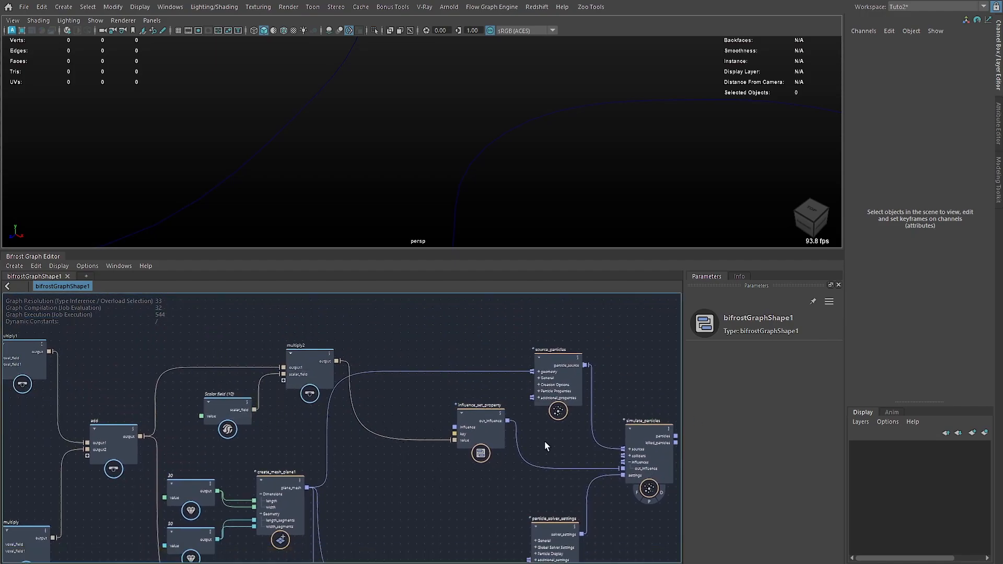
{"action": "middle_click_drag", "start_coordinate": [480, 433], "coordinate": [385, 368], "text": "alt"}
{"action": "left_click_drag", "start_coordinate": [381, 365], "coordinate": [438, 401]}
{"action": "left_click_drag", "start_coordinate": [627, 326], "coordinate": [464, 495]}
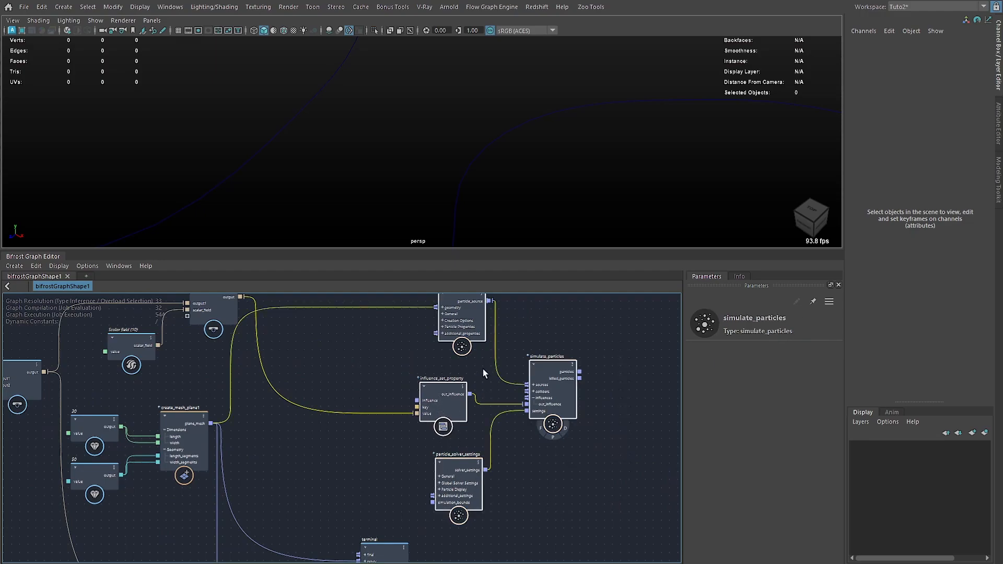
{"action": "left_click_drag", "start_coordinate": [468, 330], "coordinate": [570, 347]}
{"action": "left_click", "coordinate": [384, 361]}
Nudge multiply2 and its Scalar field node into cleaner positions beside the add node.
{"action": "middle_click_drag", "start_coordinate": [382, 362], "coordinate": [471, 405], "text": "alt"}
{"action": "left_click_drag", "start_coordinate": [302, 345], "coordinate": [295, 356]}
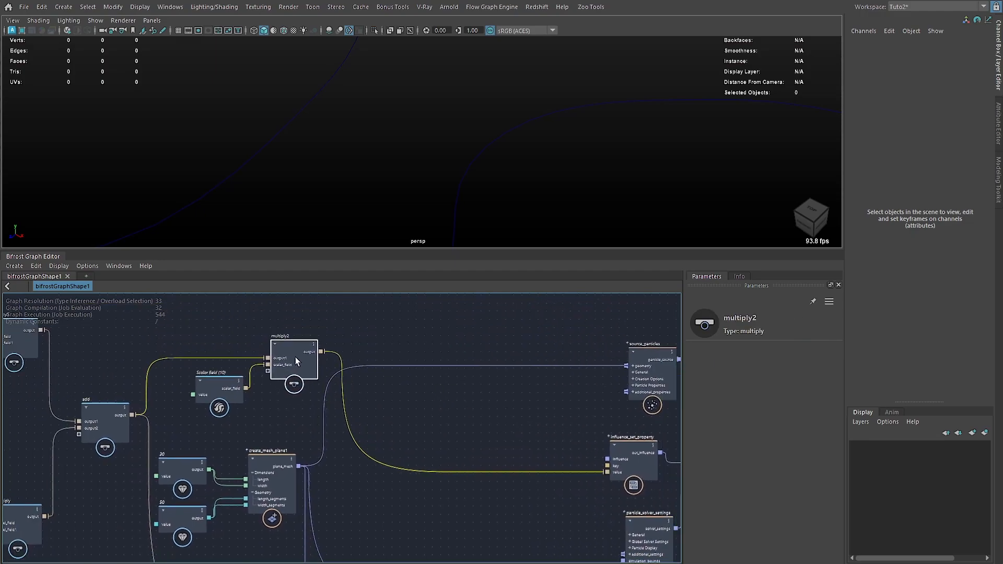
{"action": "left_click_drag", "start_coordinate": [216, 395], "coordinate": [213, 397]}
{"action": "left_click", "coordinate": [386, 409]}
Insert a compute_on_frame node between multiply2 and influence_set_property's value, with Frame To Pull On at 1001.
{"action": "middle_click_drag", "start_coordinate": [432, 419], "coordinate": [388, 386], "text": "alt"}
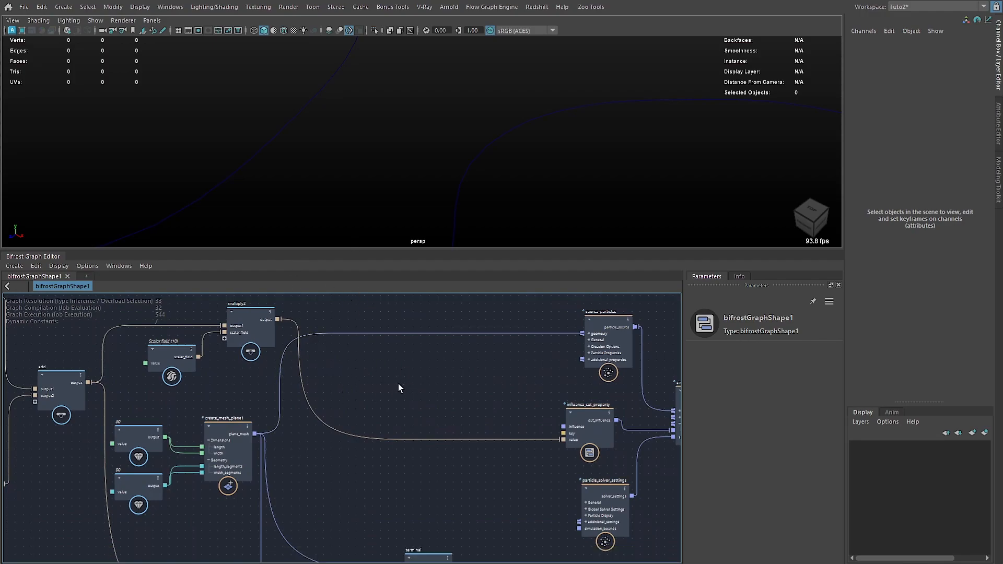
{"action": "key", "text": "Tab"}
{"action": "type", "text": "comp"}
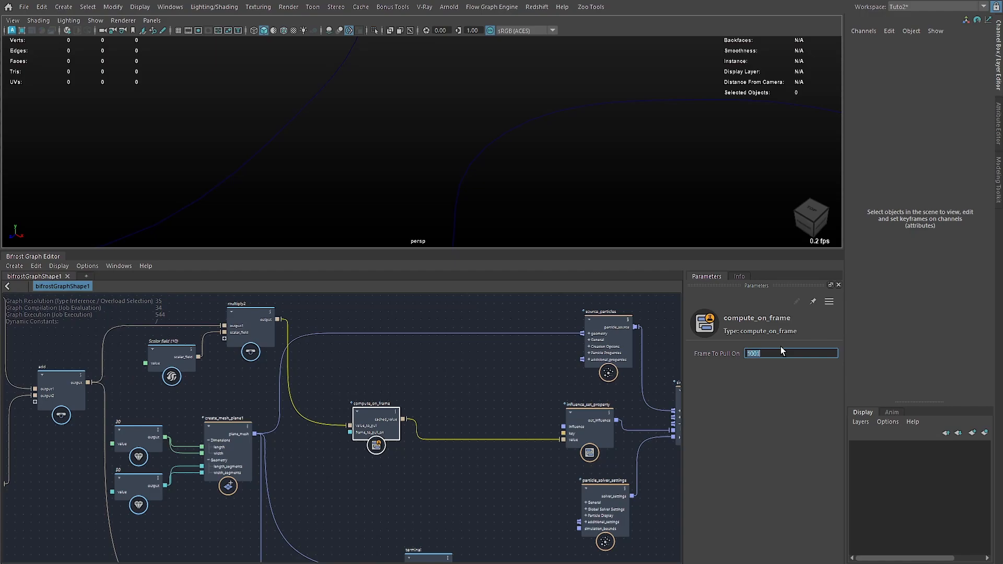
{"action": "left_click", "coordinate": [522, 381]}
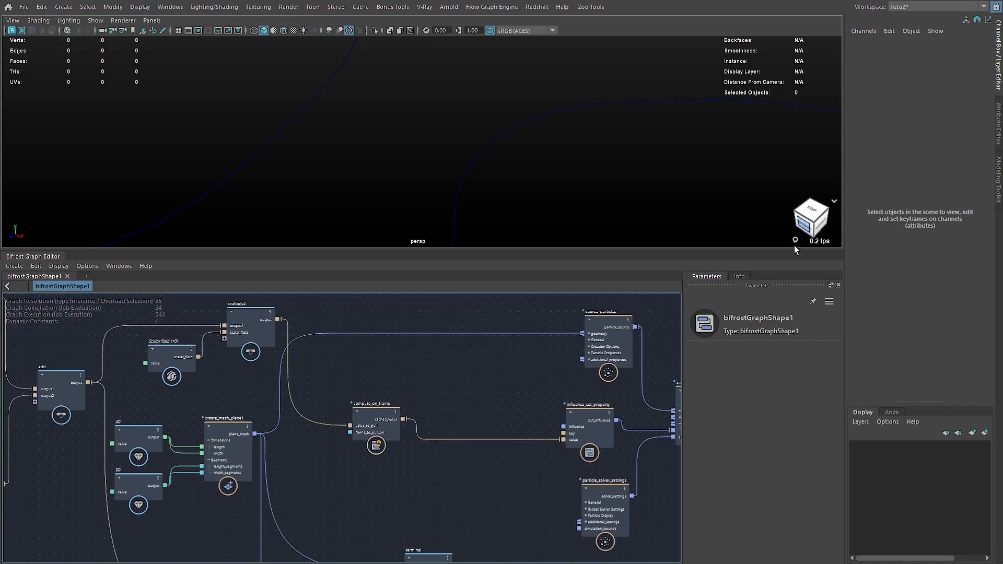
Enable the proxy display of simulate_particles and play the cached-field simulation from an orbited view.
{"action": "left_click_drag", "start_coordinate": [508, 181], "coordinate": [430, 174], "text": "alt"}
{"action": "middle_click_drag", "start_coordinate": [494, 452], "coordinate": [303, 439], "text": "alt"}
{"action": "left_click", "coordinate": [506, 451]}
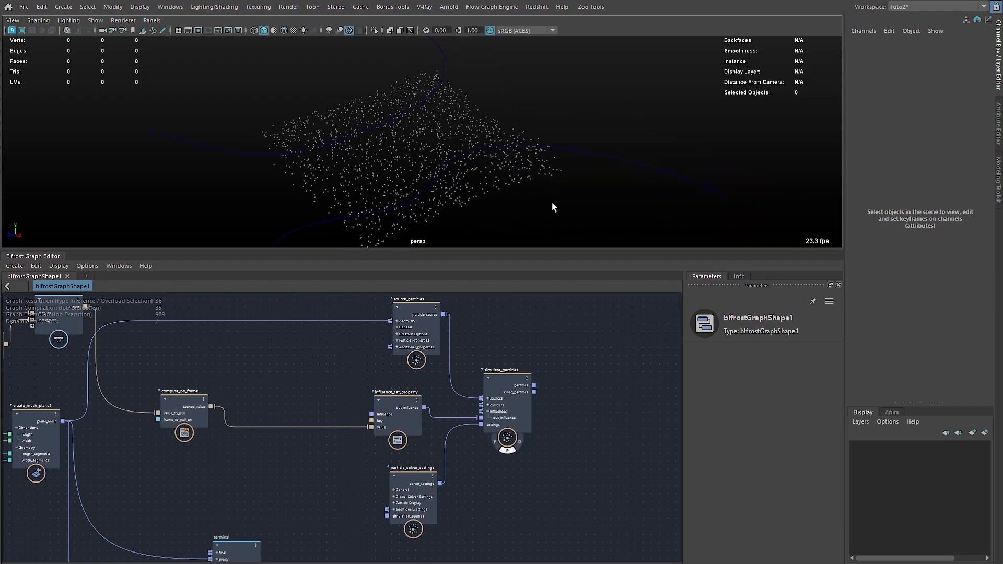
{"action": "key", "text": "alt+v"}
Move compute_on_frame closer to multiply2 and set the Scalar field value to 5.
{"action": "middle_click_drag", "start_coordinate": [230, 360], "coordinate": [498, 433], "text": "alt"}
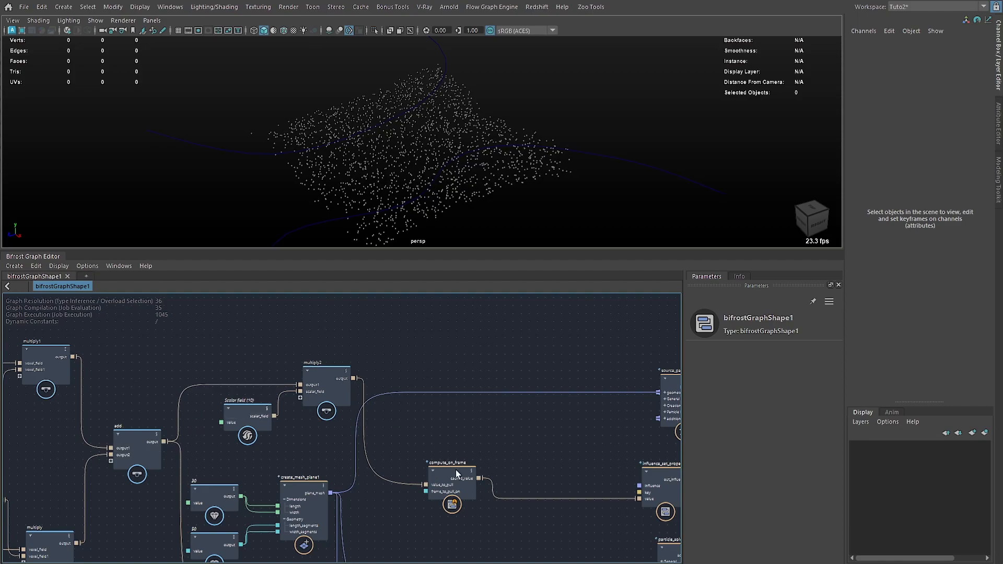
{"action": "left_click_drag", "start_coordinate": [456, 473], "coordinate": [432, 444]}
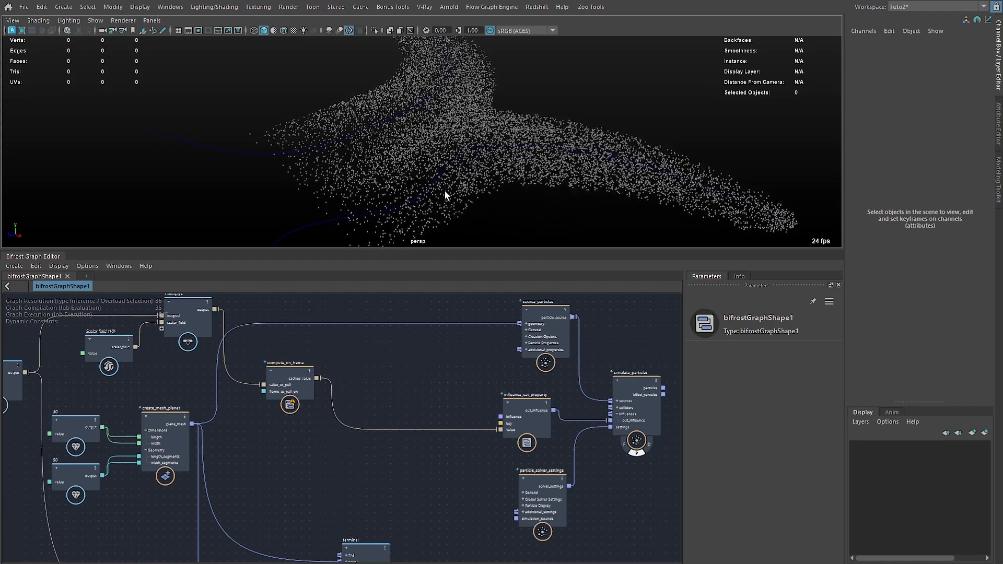
{"action": "left_click", "coordinate": [124, 364]}
{"action": "left_click", "coordinate": [784, 353]}
{"action": "type", "text": "5"}
{"action": "key", "text": "Return"}
{"action": "left_click", "coordinate": [438, 360]}
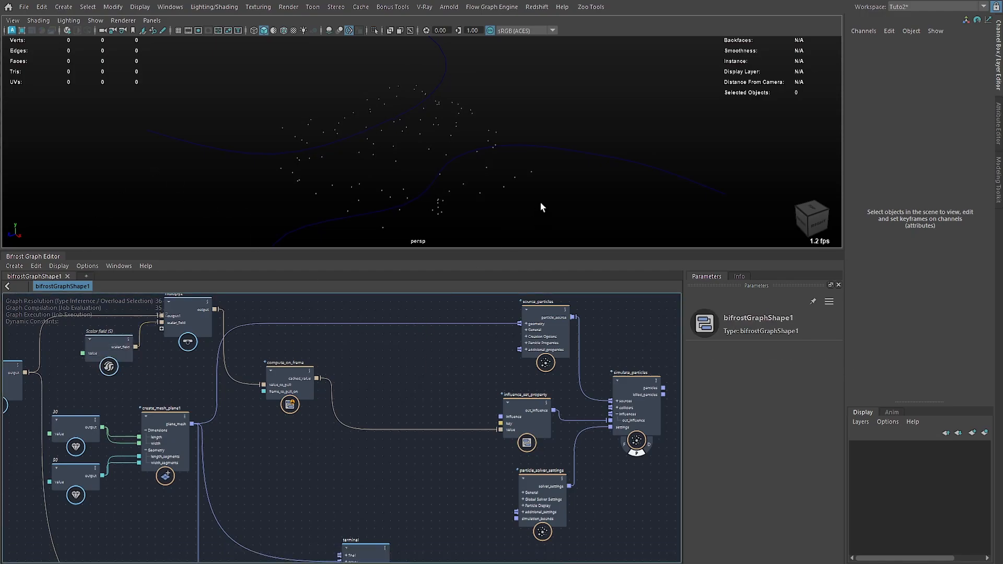